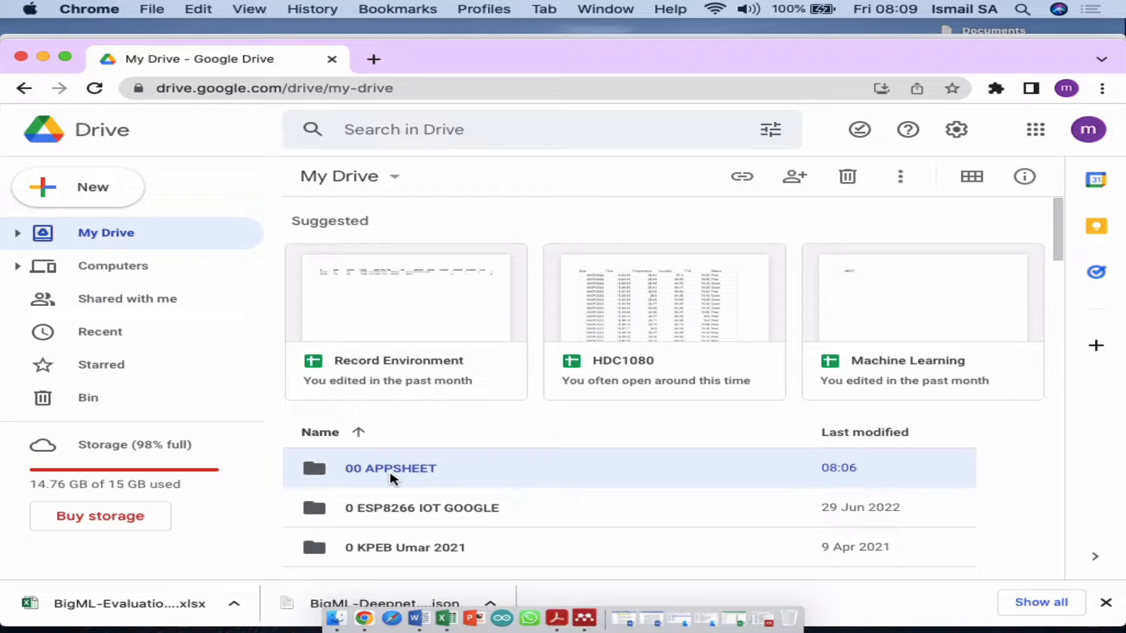
# Step: Inside the 00 APPSHEET folder, create a new blank Google Sheets spreadsheet
pyautogui.doubleClick(391, 469)
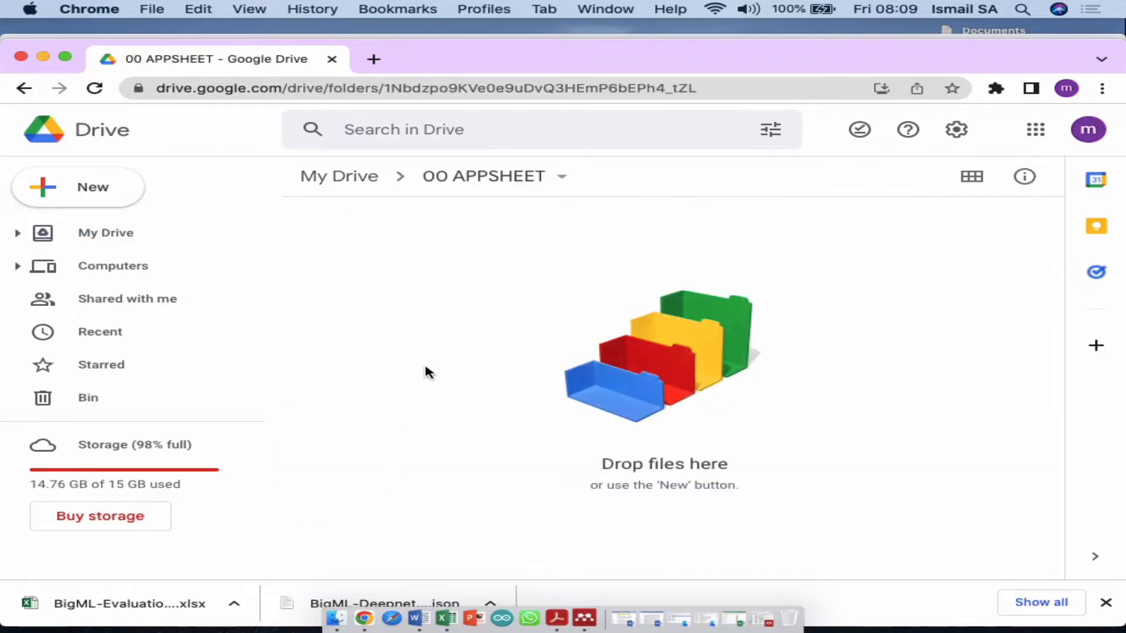
pyautogui.click(90, 192)
pyautogui.click(171, 322)
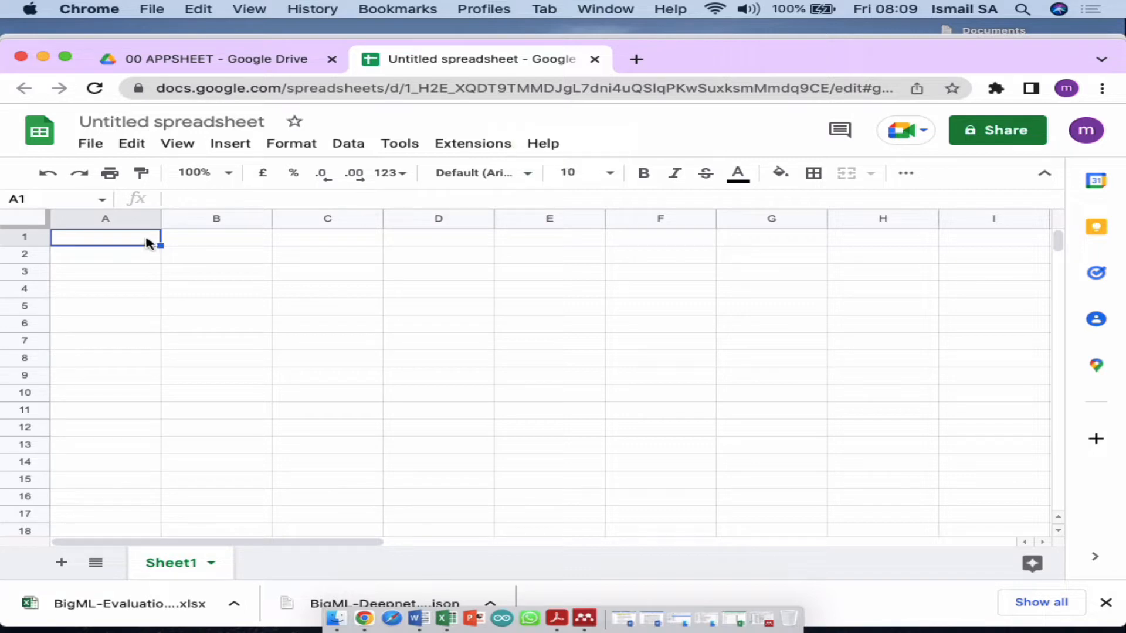
# Step: Enter 'ID' in A1, and open the Record Environment spreadsheet from My Drive for reference
pyautogui.write('ID')
pyautogui.press('Tab')
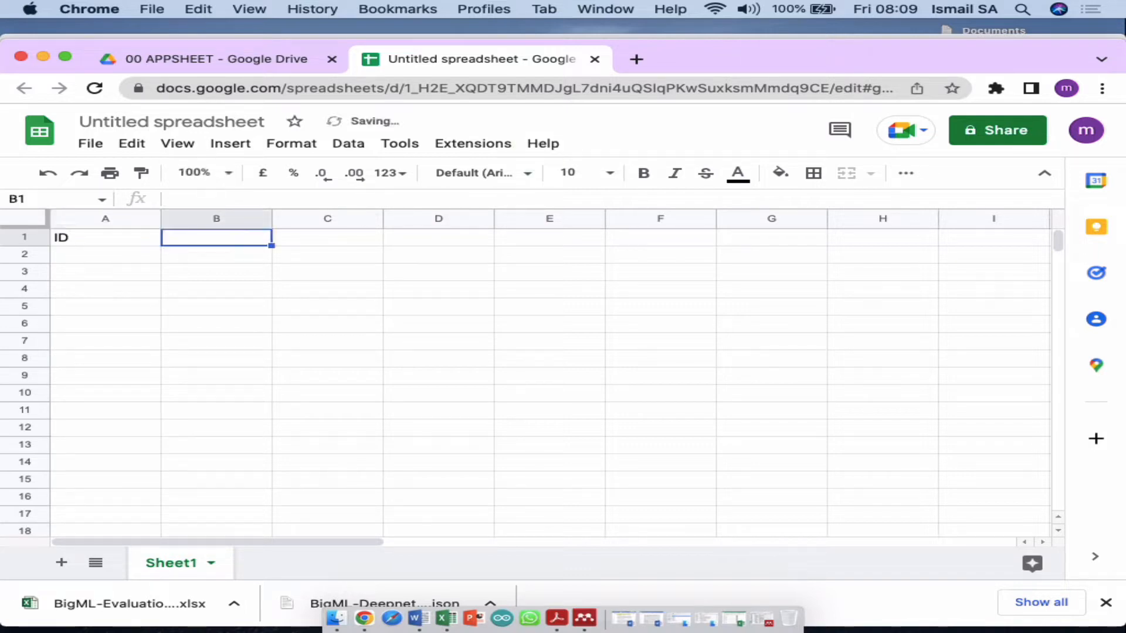
pyautogui.click(165, 58)
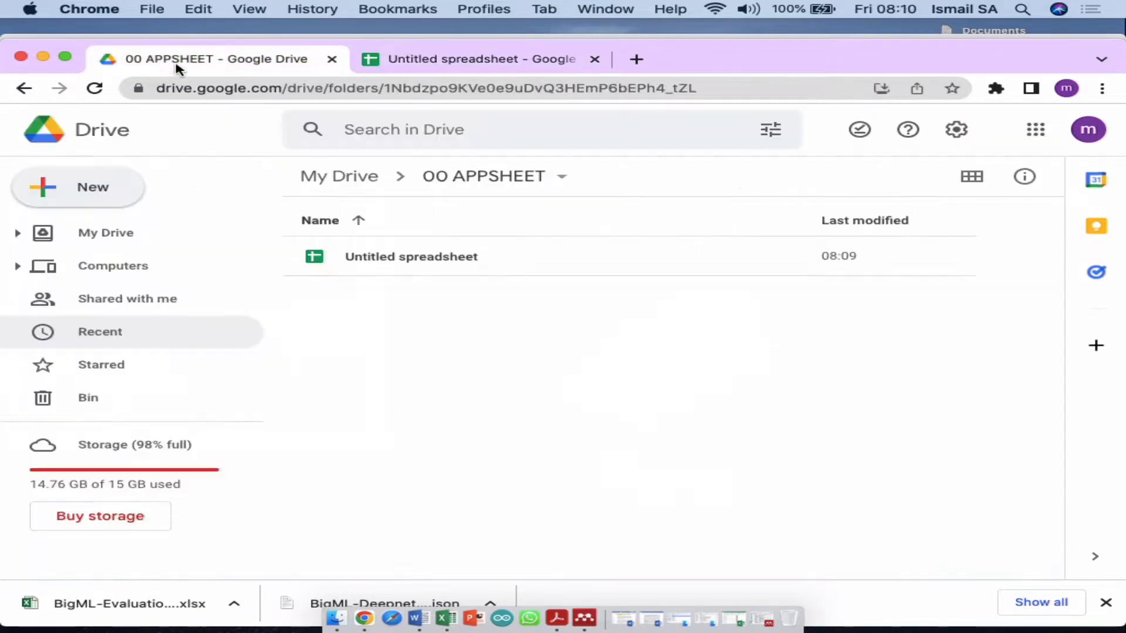
pyautogui.click(328, 175)
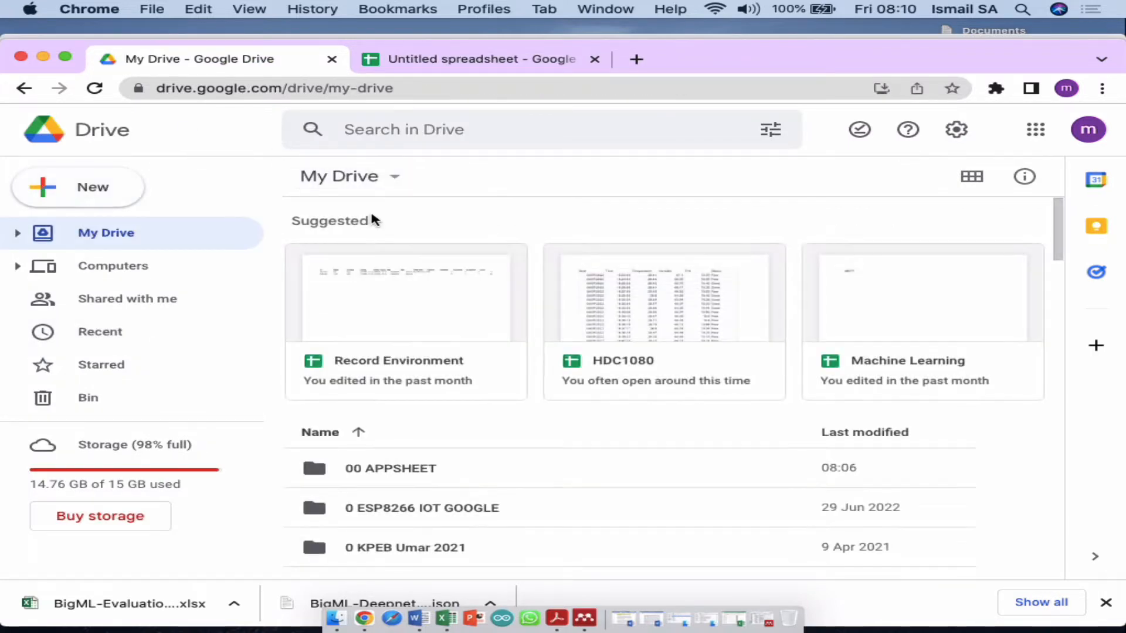
pyautogui.doubleClick(425, 308)
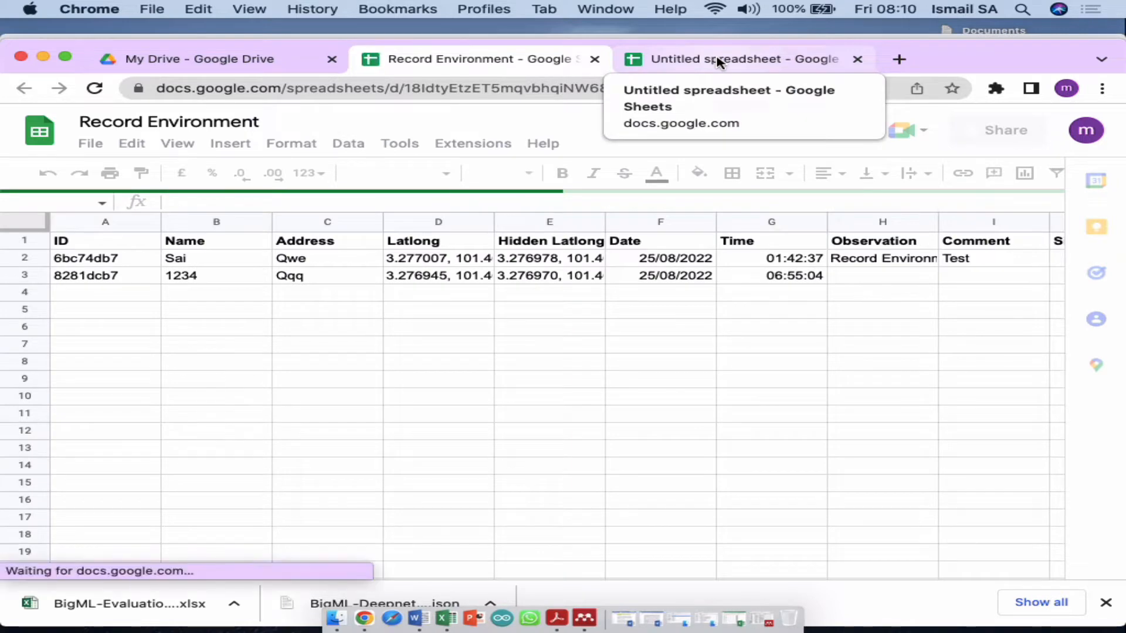
# Step: Enter 'Name' in B1 and place the Record Environment sheet beside it
pyautogui.click(718, 62)
pyautogui.write('Name')
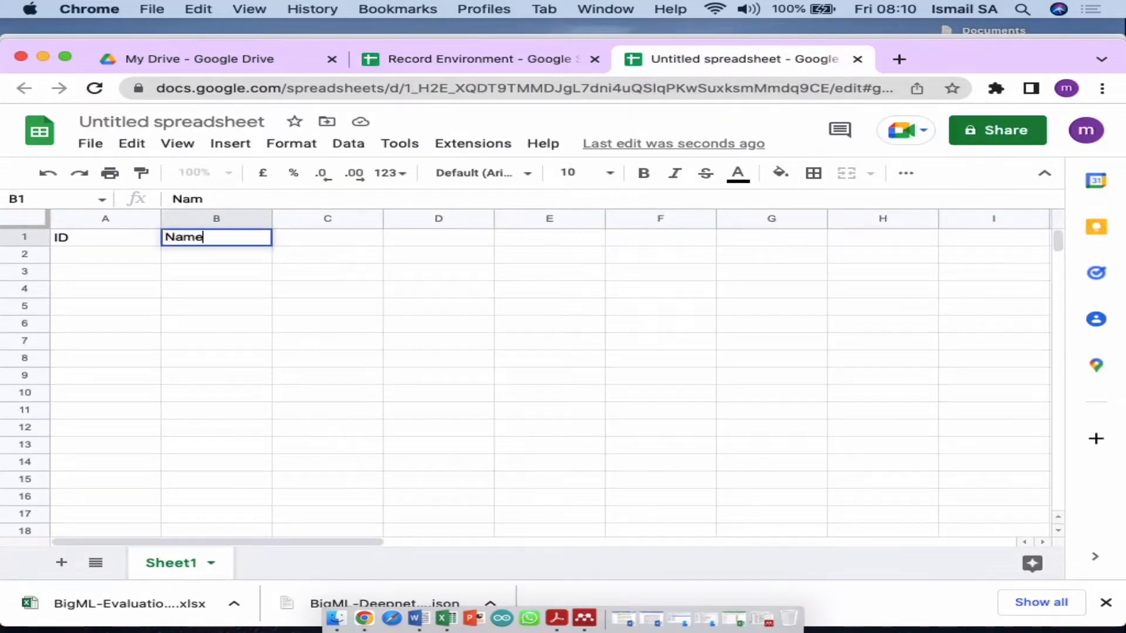
pyautogui.press('Tab')
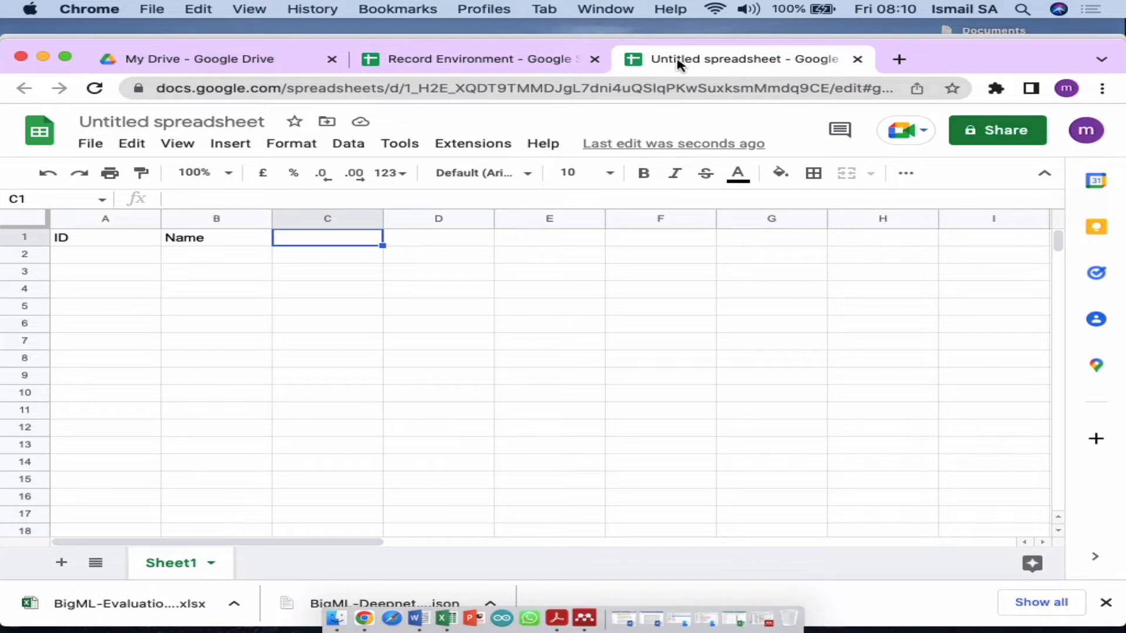
pyautogui.press('super+w')
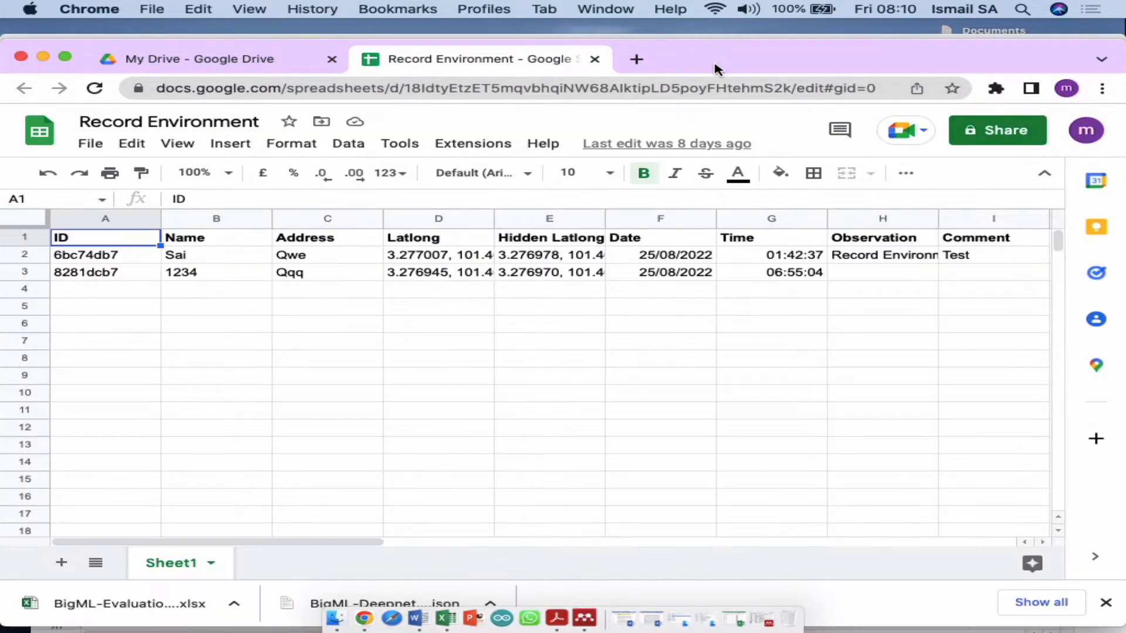
pyautogui.hotkey('ctrl', 'Up')
# Step: Add headers Address, Latlong, Latlong Hidden, Date and Time in C1 through G1
pyautogui.click(433, 276)
pyautogui.write('A')
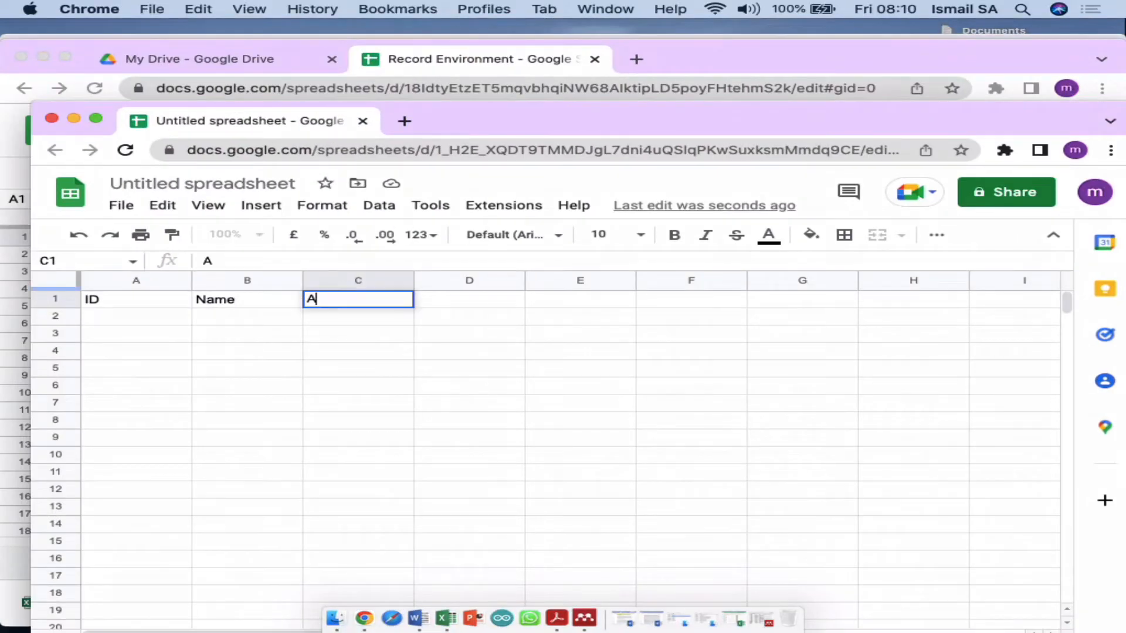
pyautogui.write('ddress')
pyautogui.press('Tab')
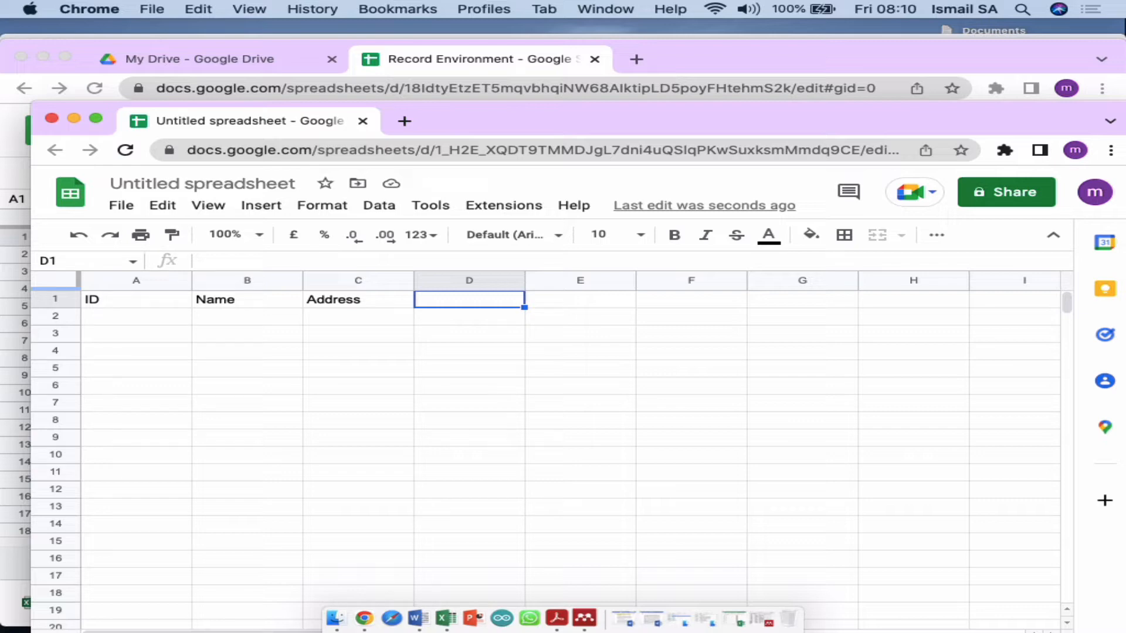
pyautogui.write('Latlong')
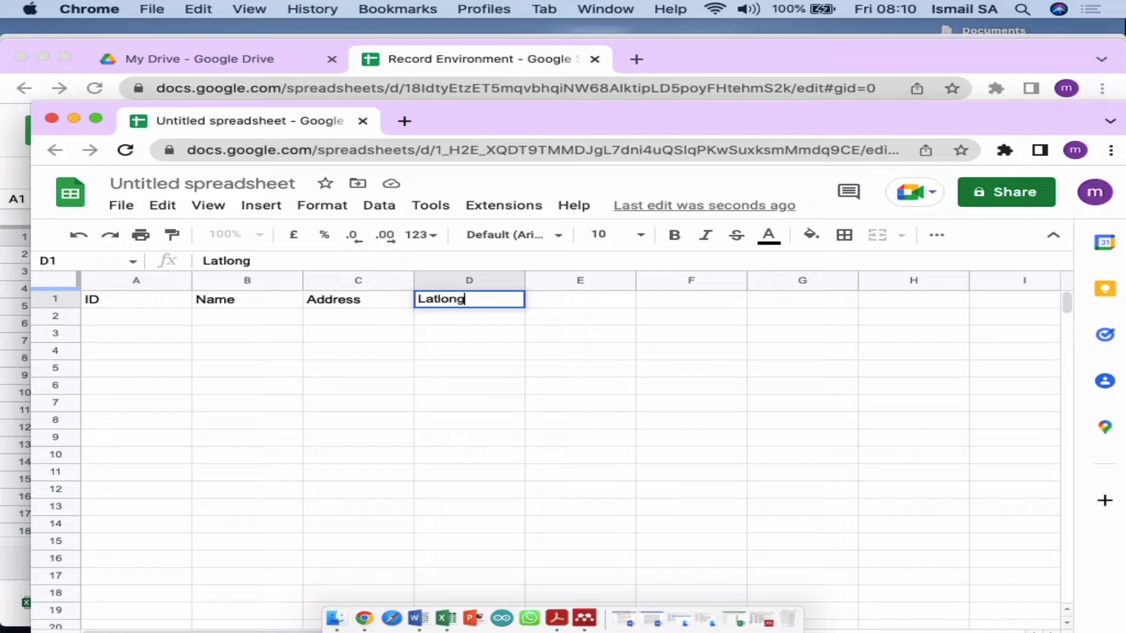
pyautogui.press('Tab')
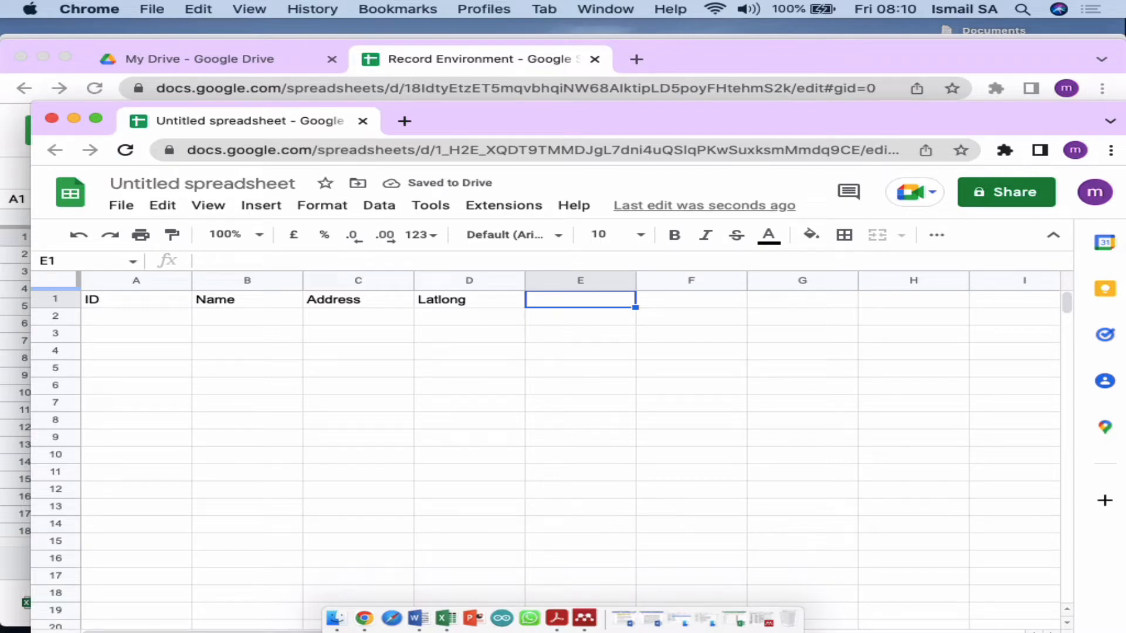
pyautogui.write('Lat')
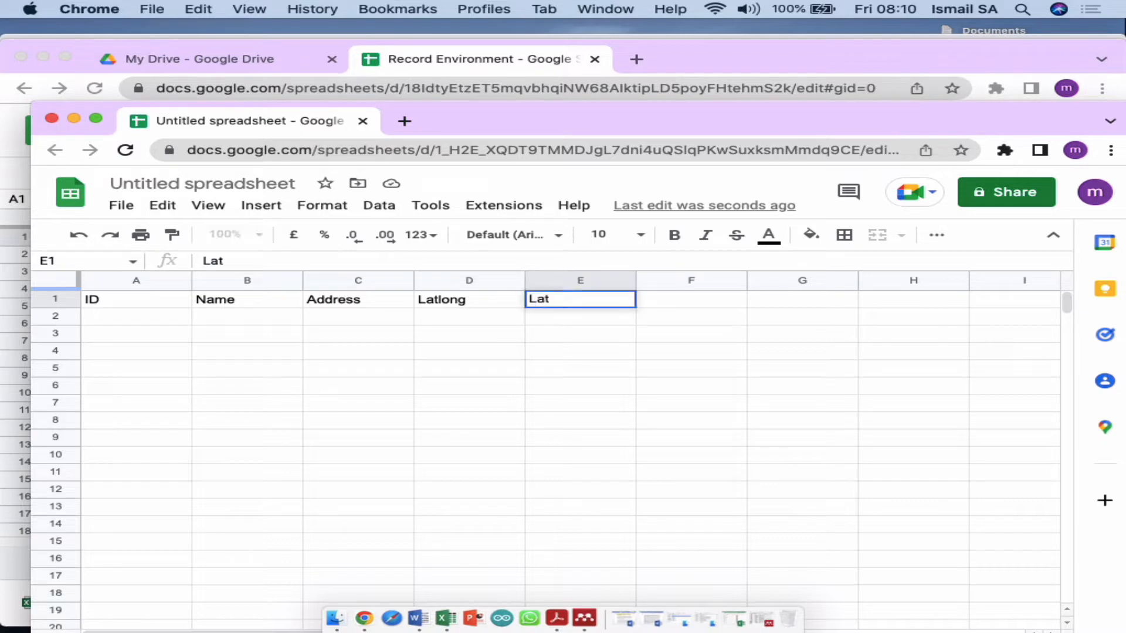
pyautogui.write('long Hidden')
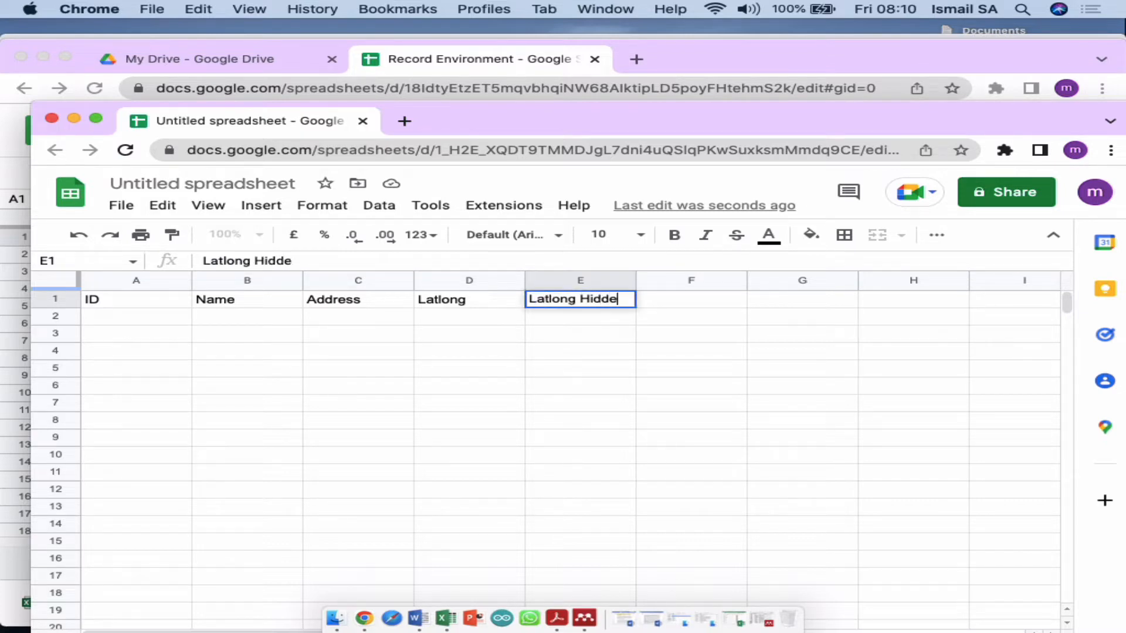
pyautogui.press('Tab')
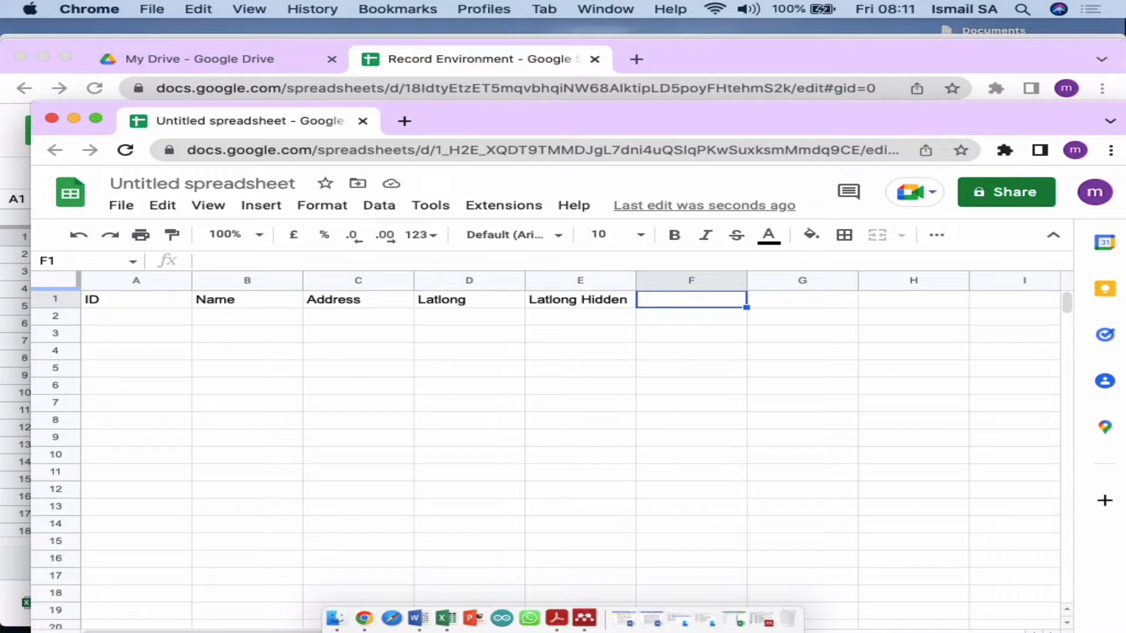
pyautogui.moveTo(556, 111); pyautogui.dragTo(588, 100)
pyautogui.write('Date')
pyautogui.press('Tab')
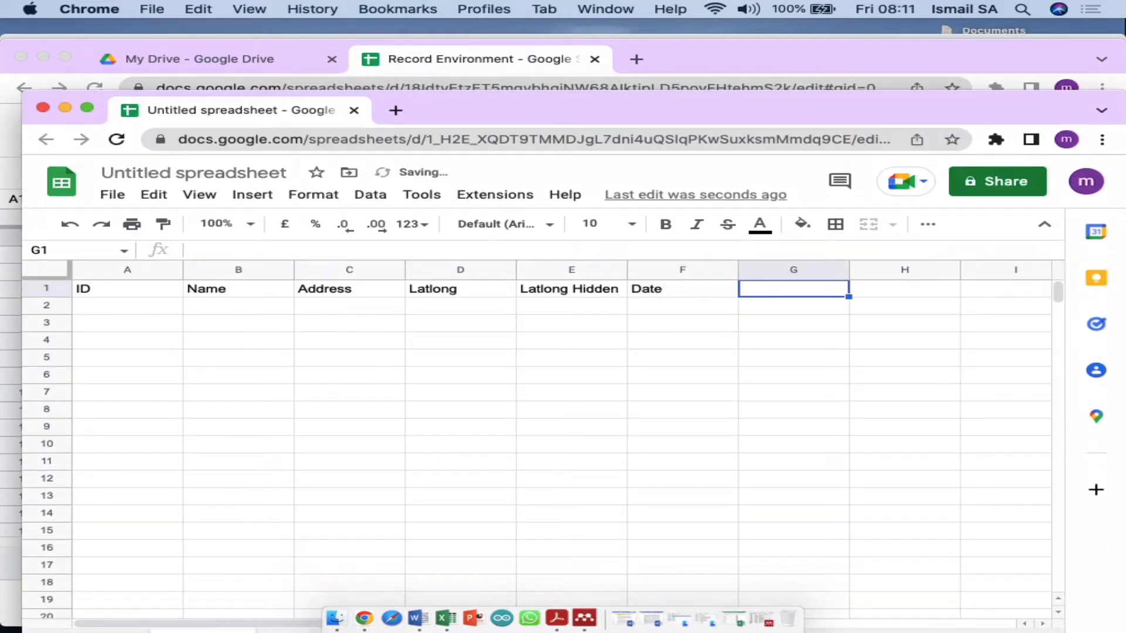
pyautogui.write('Time')
pyautogui.press('Tab')
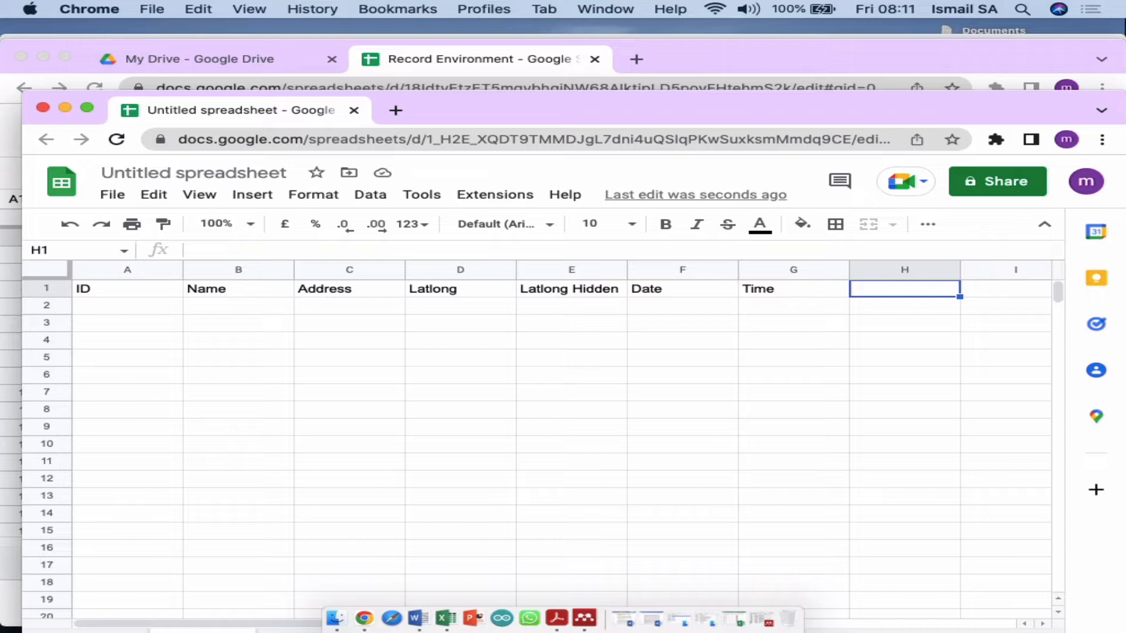
# Step: Add headers Picture1, Picture2 and Picture3 in H1 through J1
pyautogui.moveTo(756, 112); pyautogui.dragTo(734, 127)
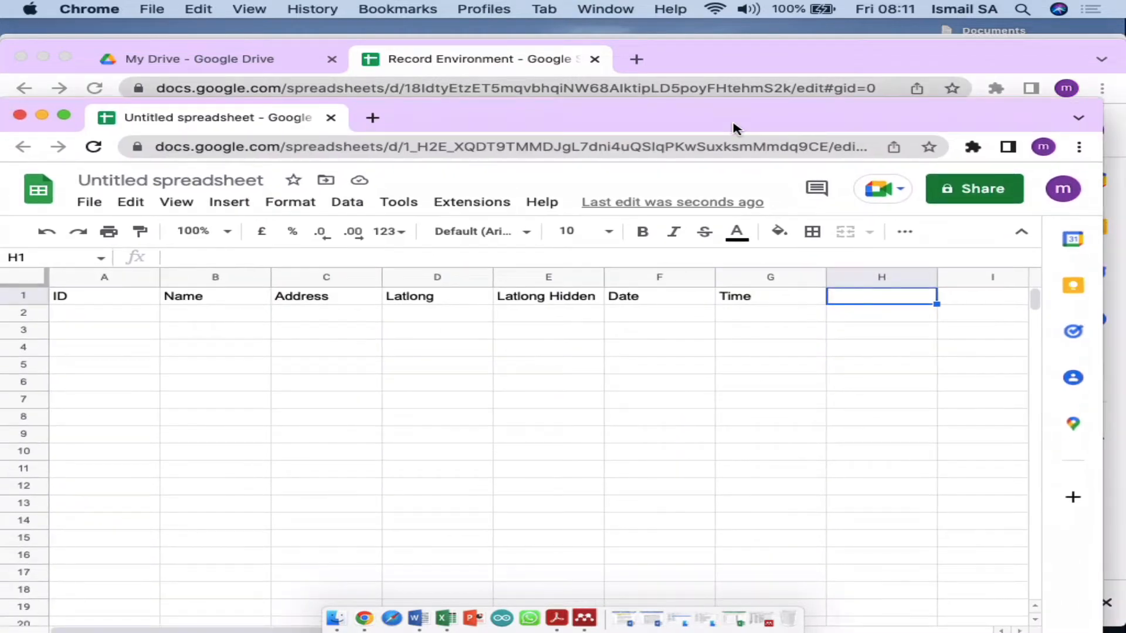
pyautogui.write('O')
pyautogui.press('BackSpace')
pyautogui.write('Picture')
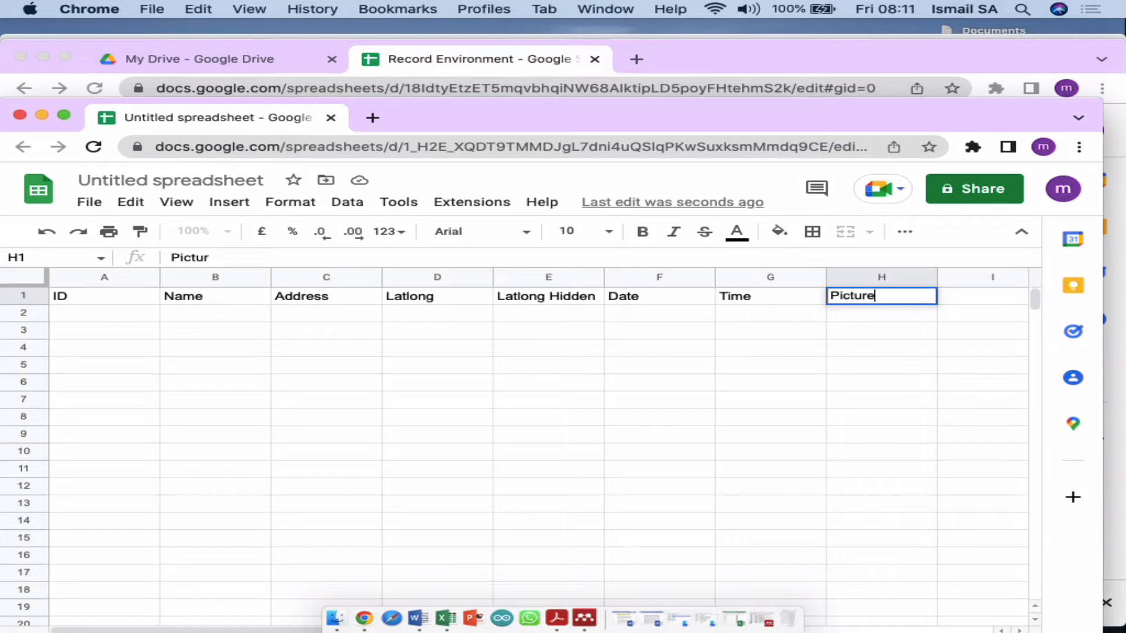
pyautogui.press('Tab')
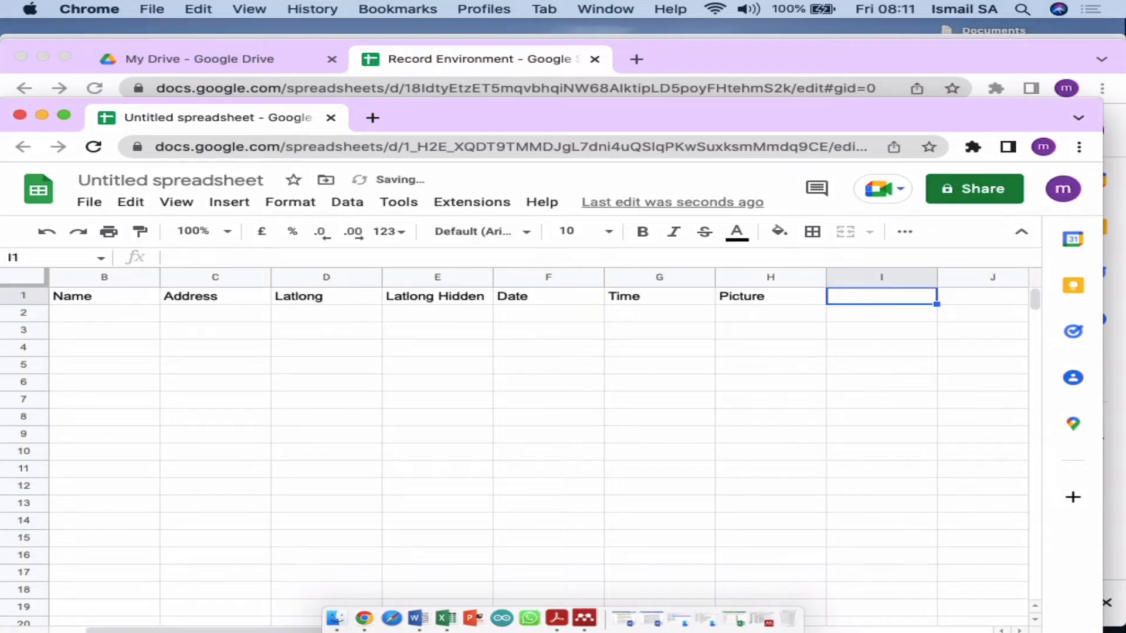
pyautogui.press('Left')
pyautogui.write('Picture1')
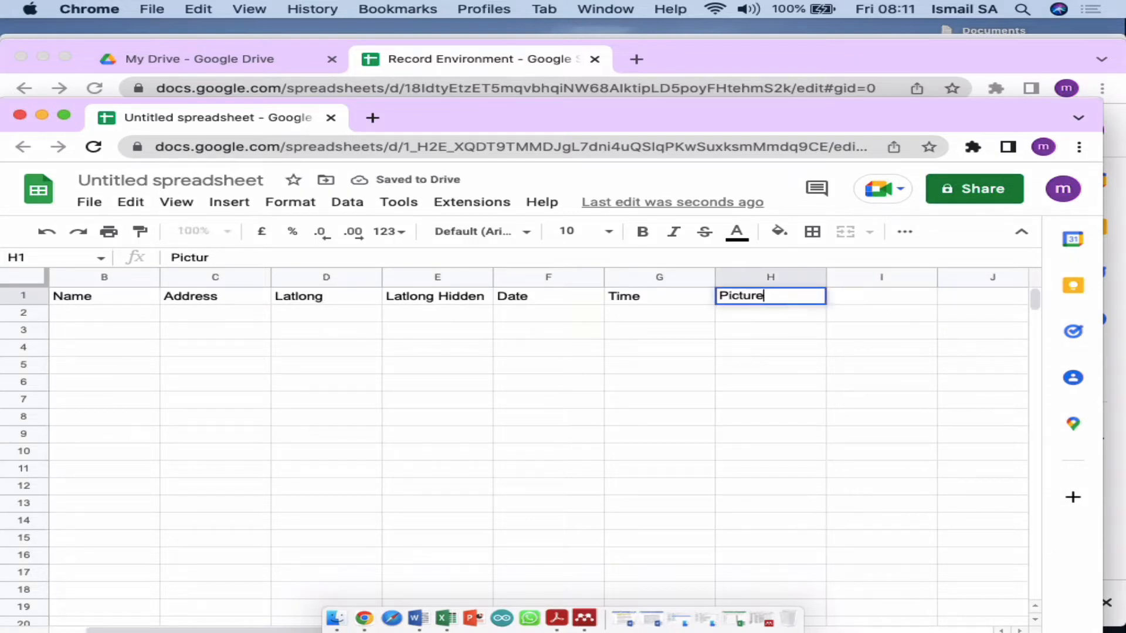
pyautogui.press('Tab')
pyautogui.write('Picture2')
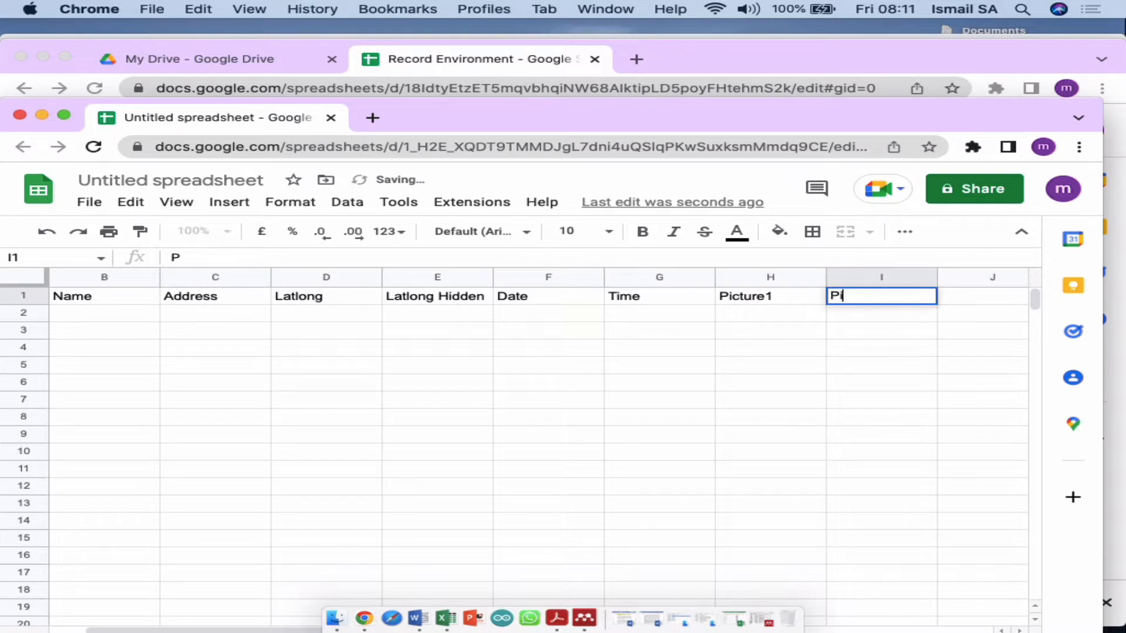
pyautogui.press('Tab')
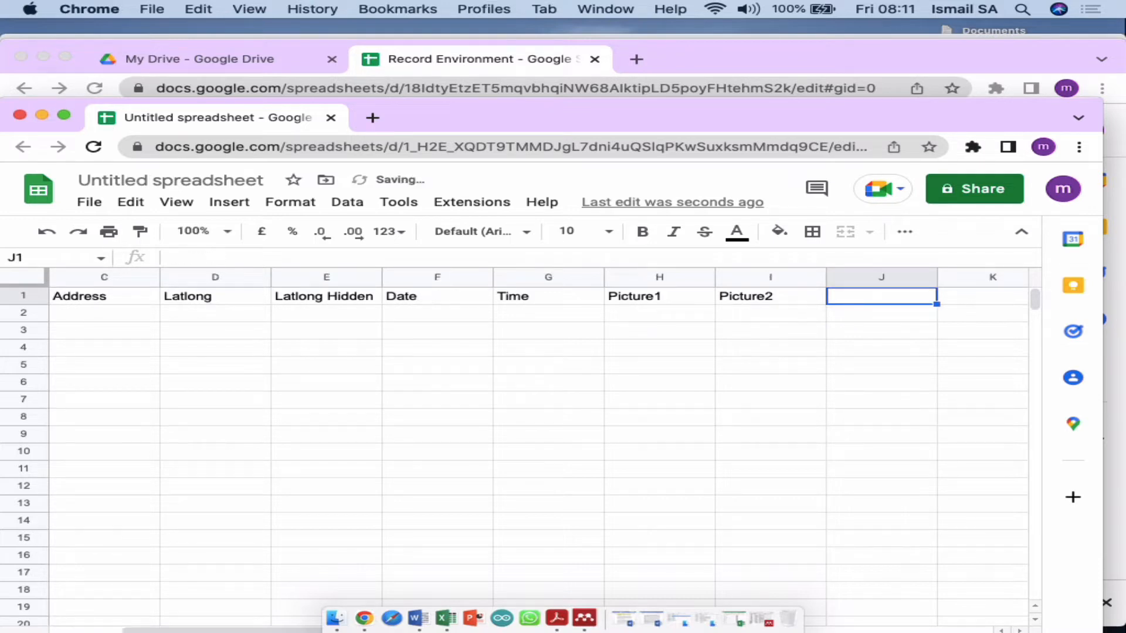
pyautogui.write('Picture')
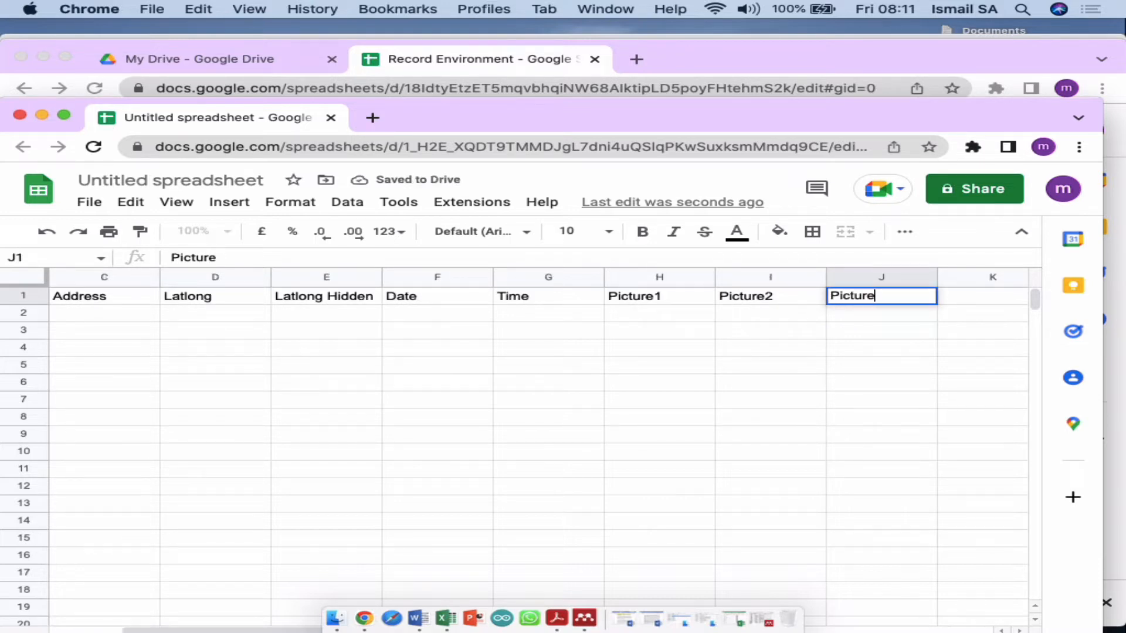
pyautogui.write('3')
pyautogui.press('Tab')
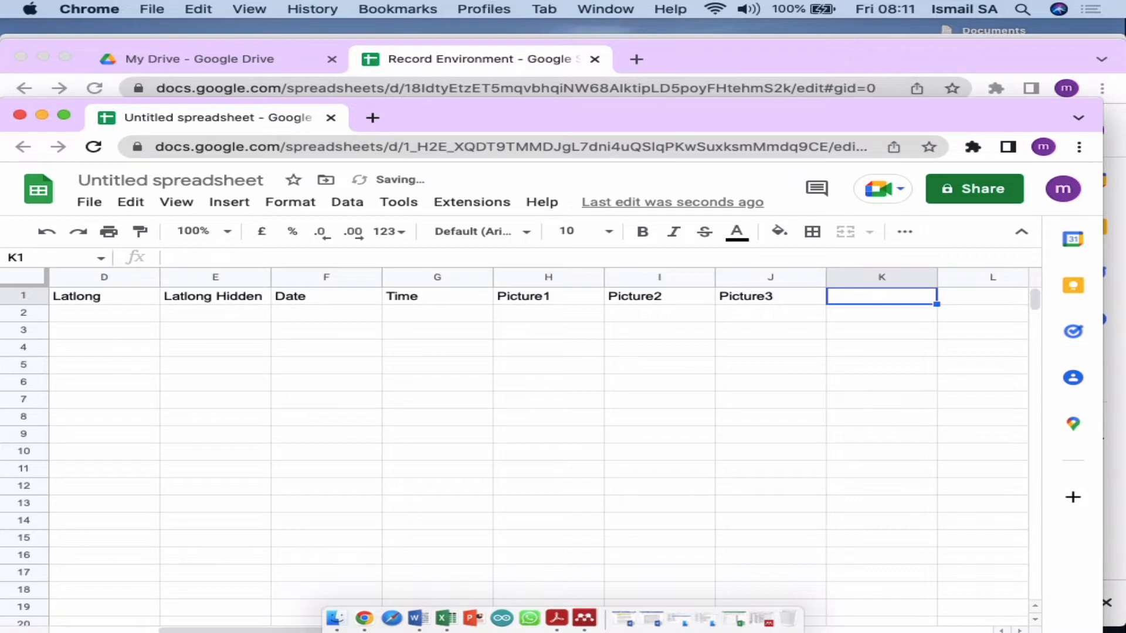
# Step: Rearrange the windows and bring the untitled spreadsheet back to the front
pyautogui.click(872, 61)
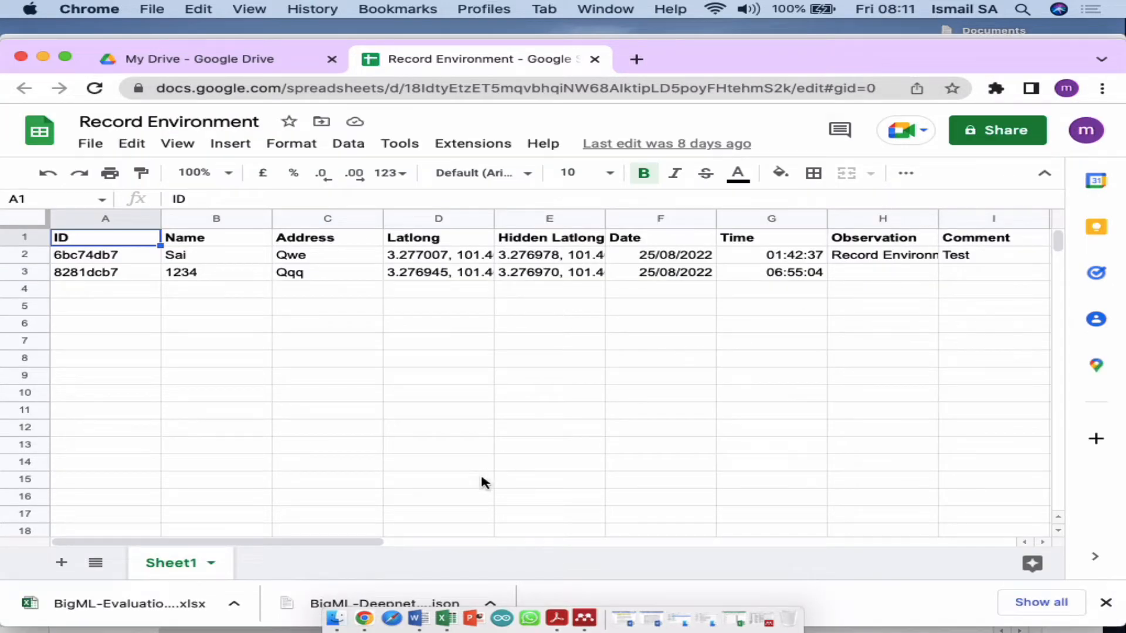
pyautogui.moveTo(346, 543); pyautogui.dragTo(496, 547)
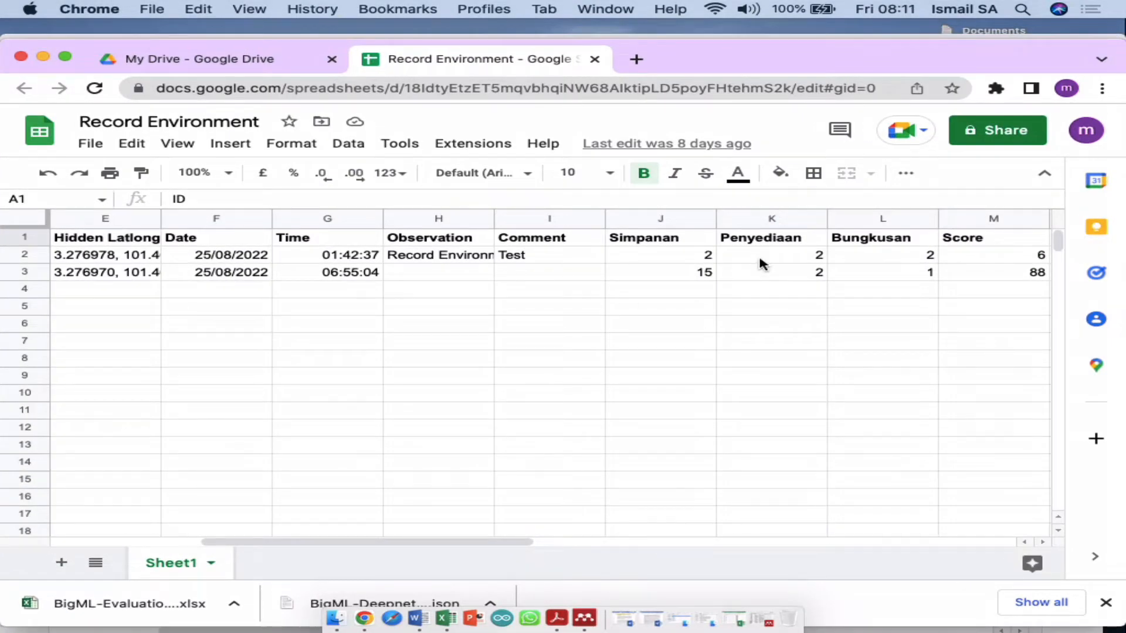
pyautogui.hotkey('ctrl', 'Up')
pyautogui.click(821, 223)
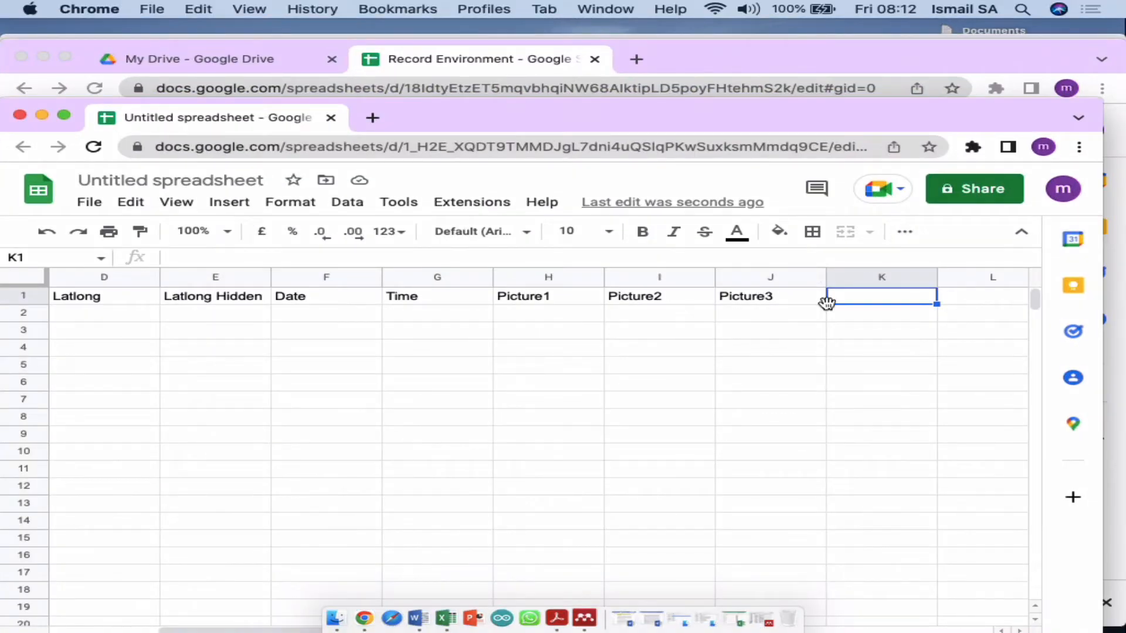
# Step: Enter headers Comment, Score1, Score2, Score3 and Total in K1 through O1
pyautogui.write('Comme')
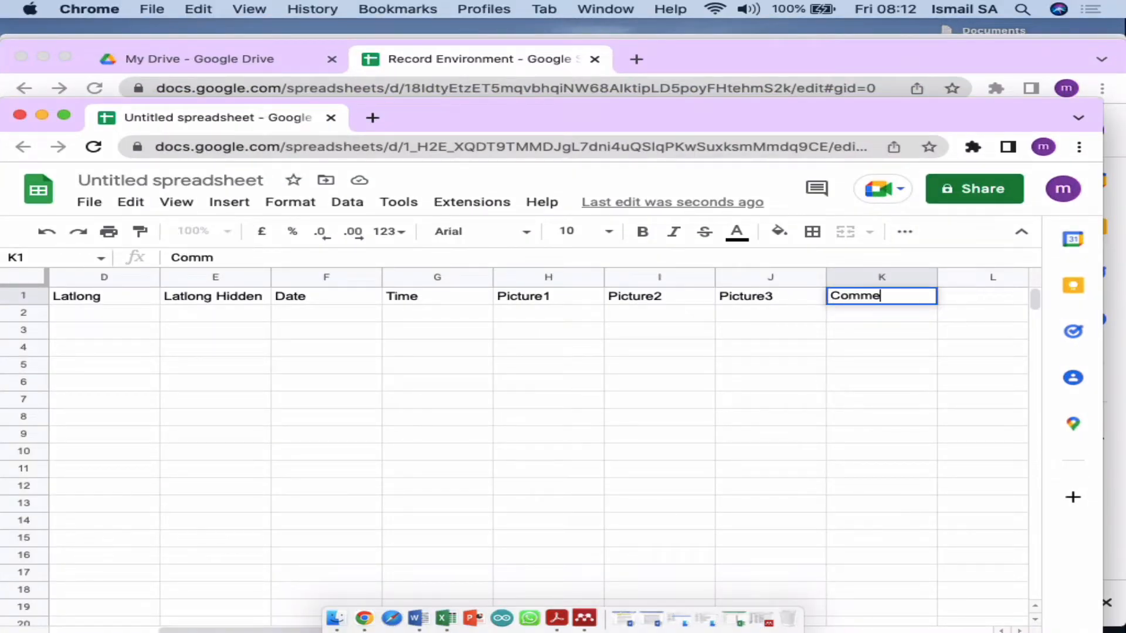
pyautogui.write('nt')
pyautogui.press('Tab')
pyautogui.write('Score1')
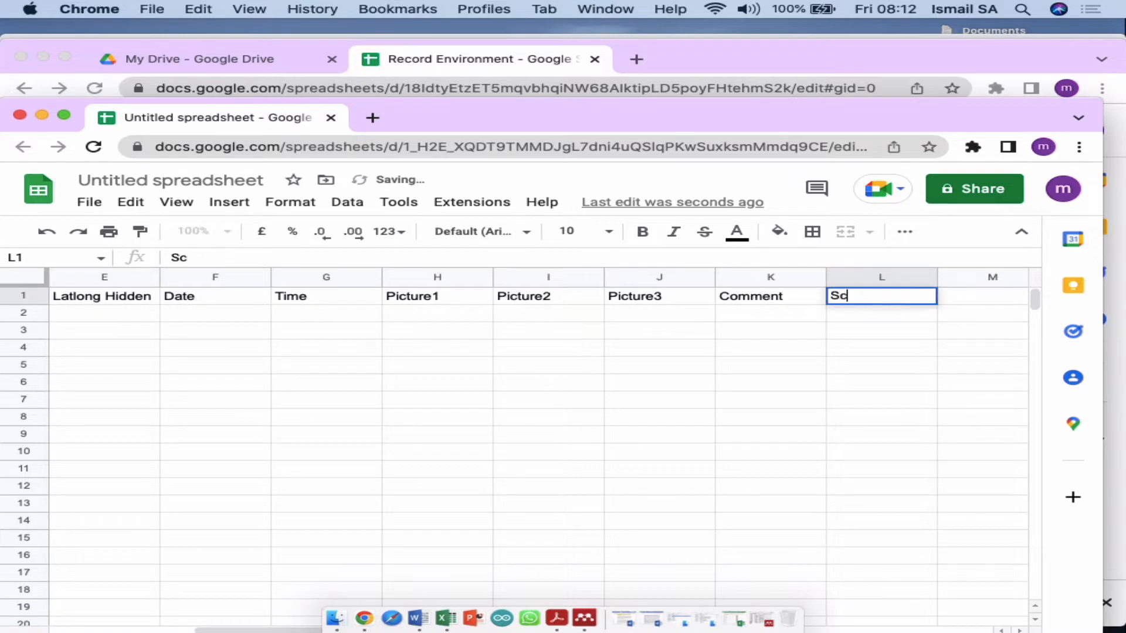
pyautogui.press('Tab')
pyautogui.write('Score2')
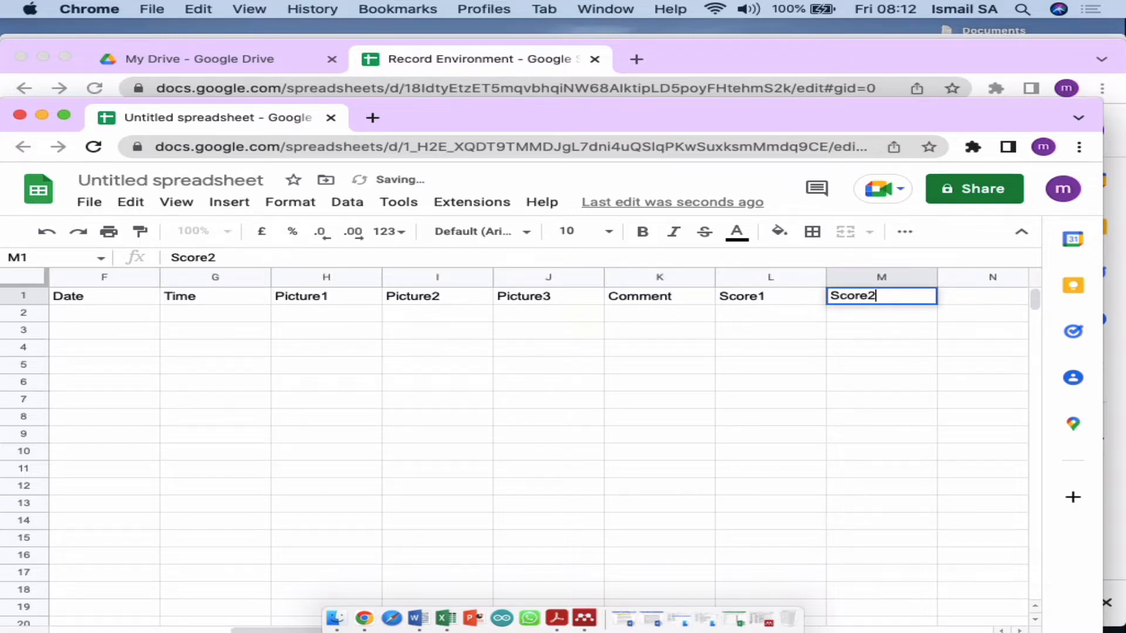
pyautogui.press('Tab')
pyautogui.write('Score3')
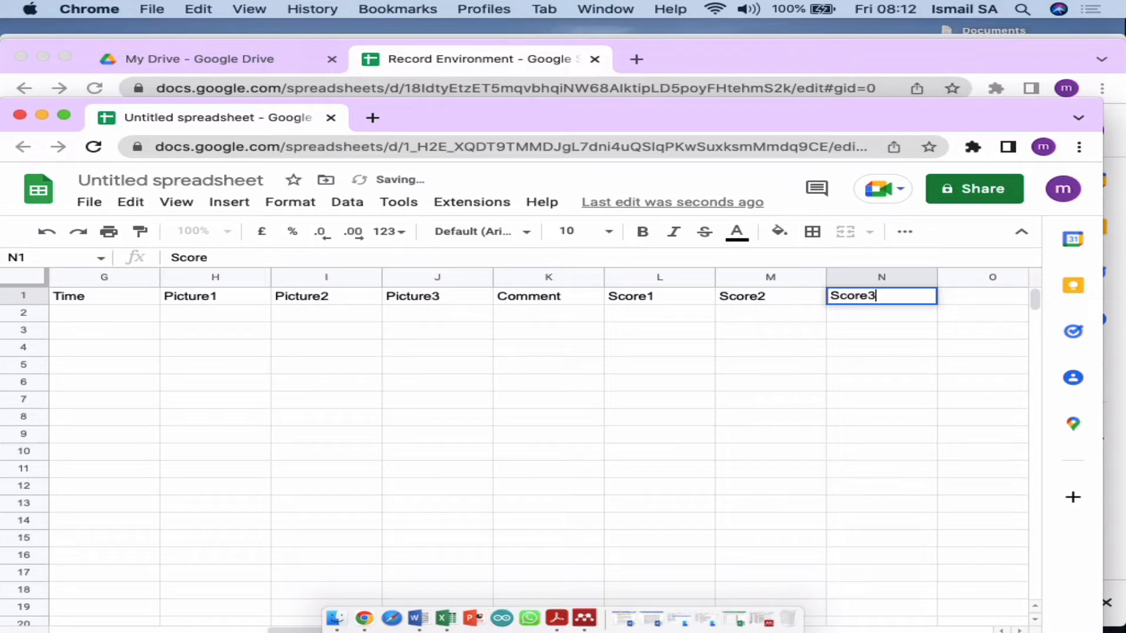
pyautogui.press('Tab')
pyautogui.write('Total')
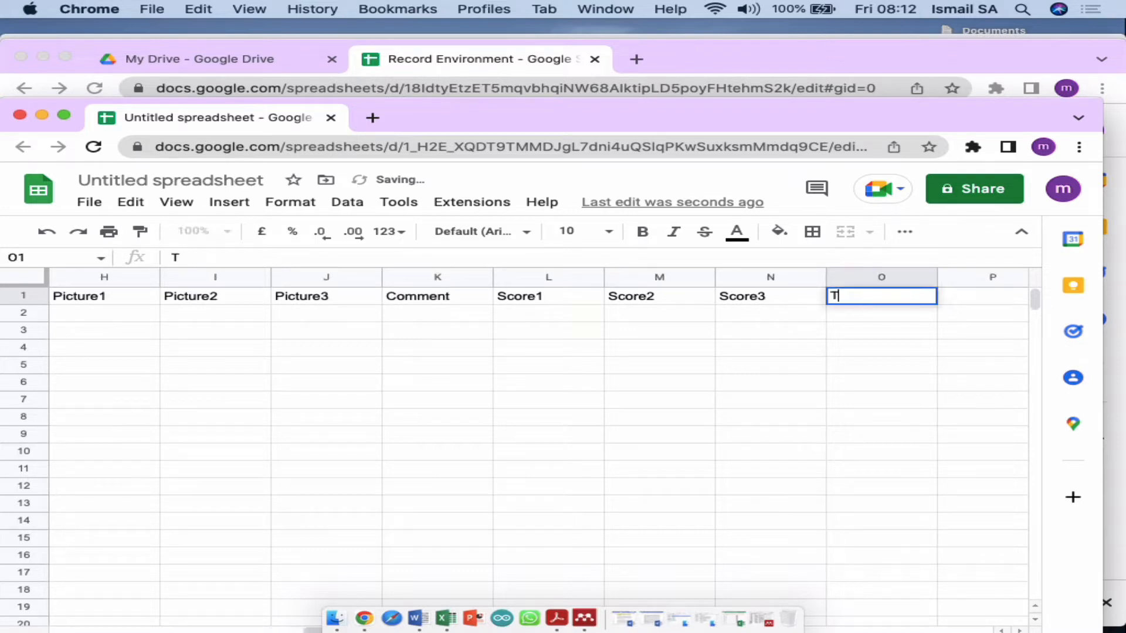
pyautogui.press('Tab')
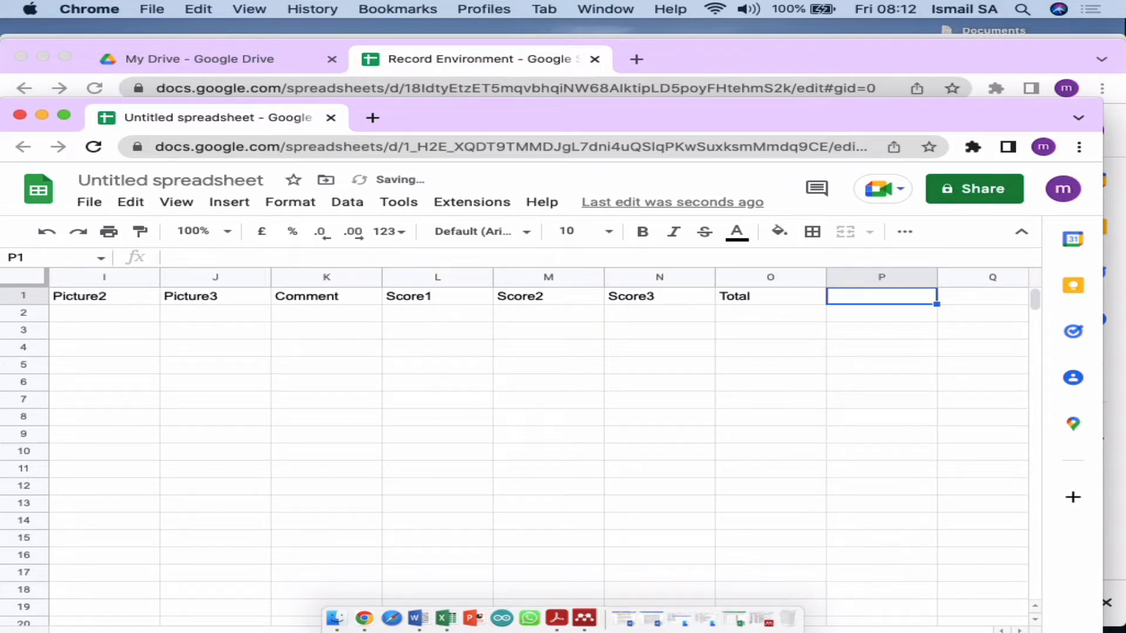
pyautogui.press('Left')
pyautogui.press('Left')
pyautogui.press('Left')
pyautogui.press('Left')
pyautogui.press('Left')
pyautogui.press('Left')
pyautogui.press('Left')
pyautogui.press('Left')
pyautogui.press('Left')
pyautogui.press('Left')
pyautogui.press('Left')
pyautogui.press('Left')
pyautogui.press('Left')
pyautogui.press('Left')
pyautogui.press('Left')
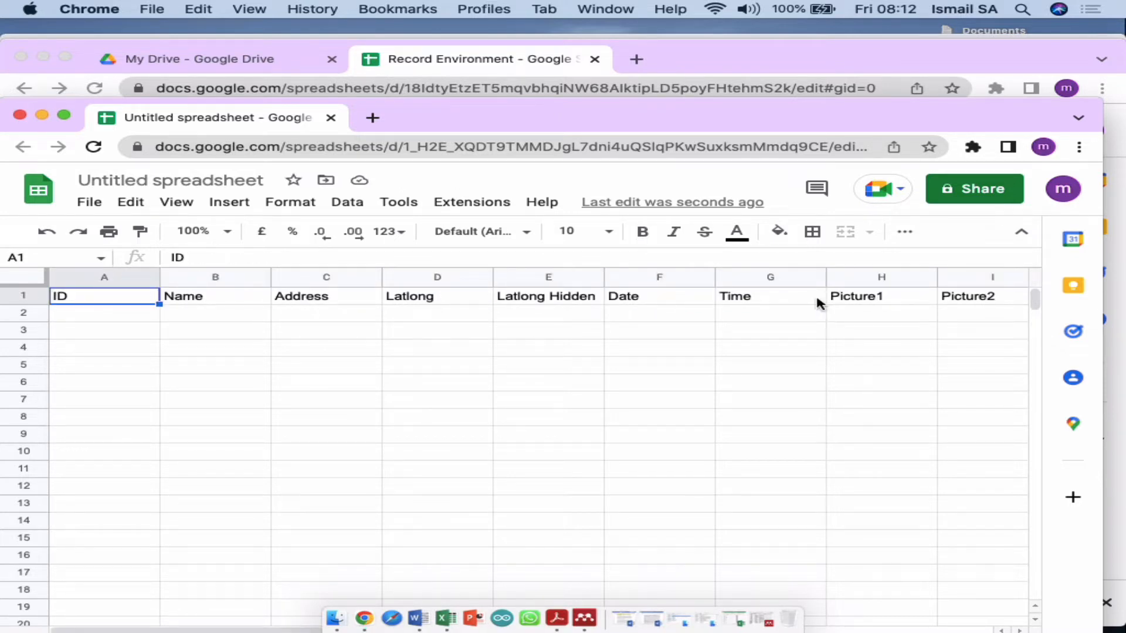
# Step: Put the 'Untitled spreadsheet' title into edit mode
pyautogui.click(171, 177)
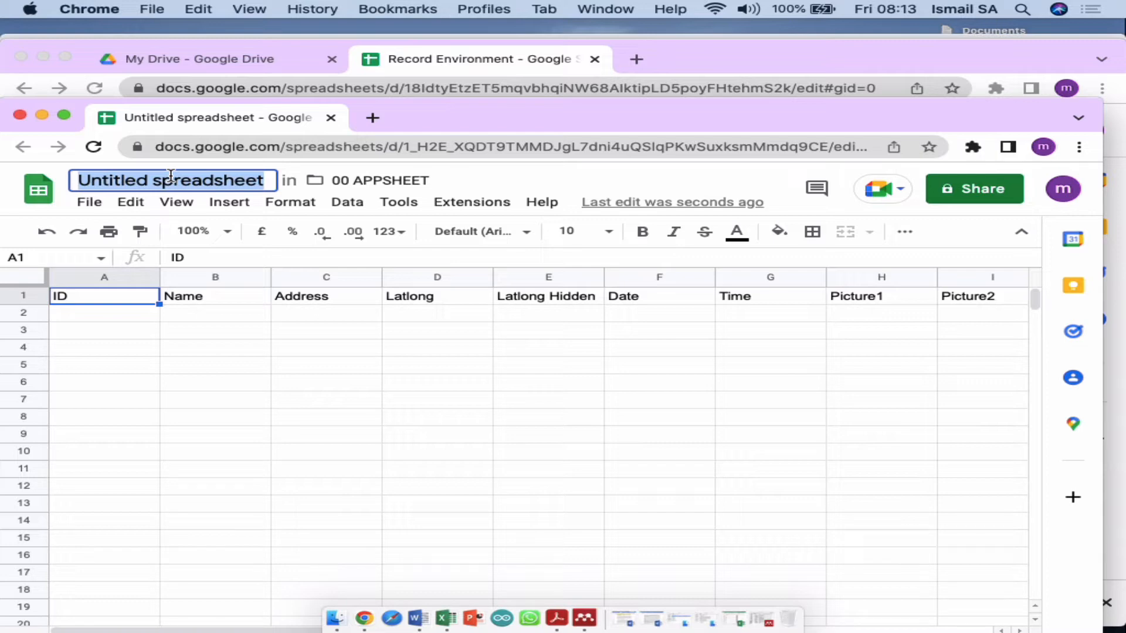
# Step: Enter 'Aplikasi Env Diagnosis' as the spreadsheet title
pyautogui.write('Aplikasi ')
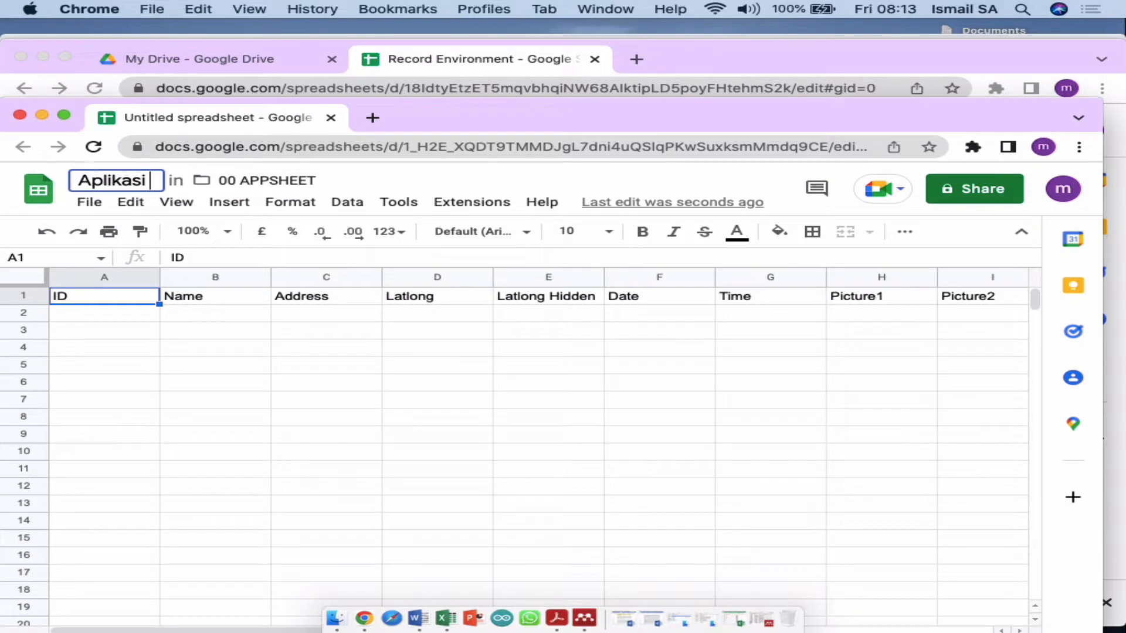
pyautogui.write('Env Diagno')
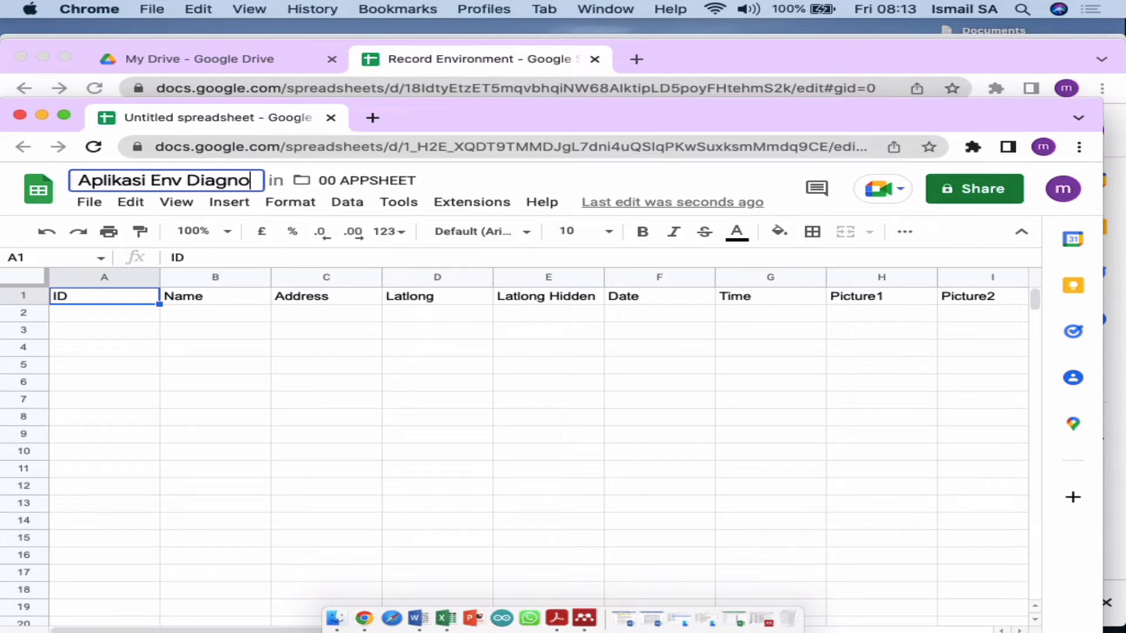
pyautogui.write('sis')
pyautogui.press('Return')
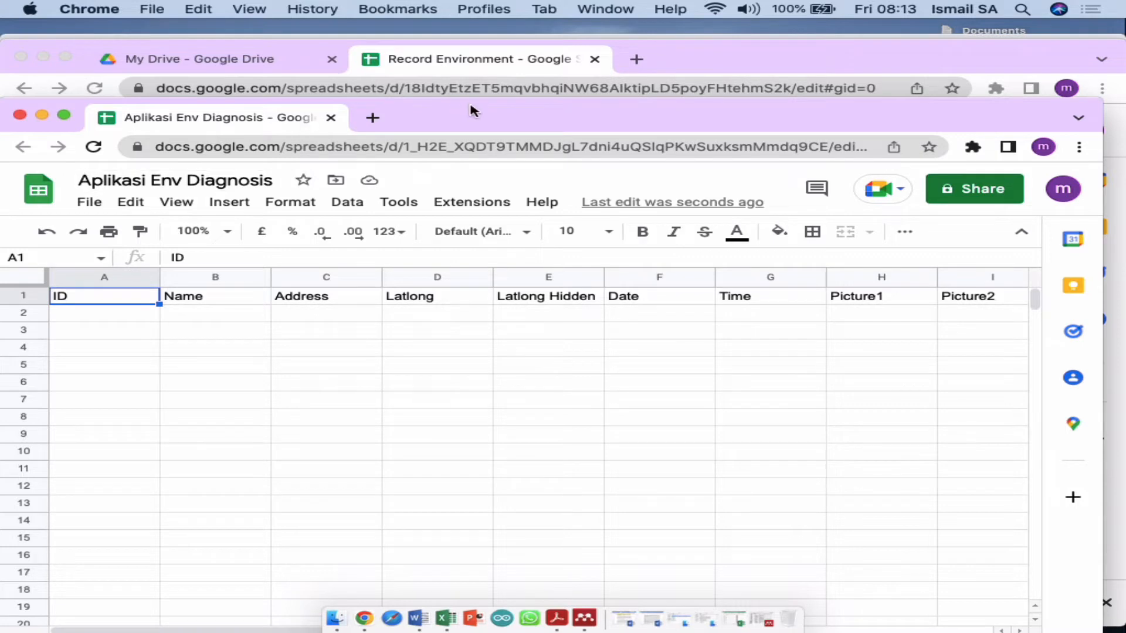
# Step: Maximize the spreadsheet window and select header row A1:O1
pyautogui.moveTo(475, 112); pyautogui.dragTo(476, 49)
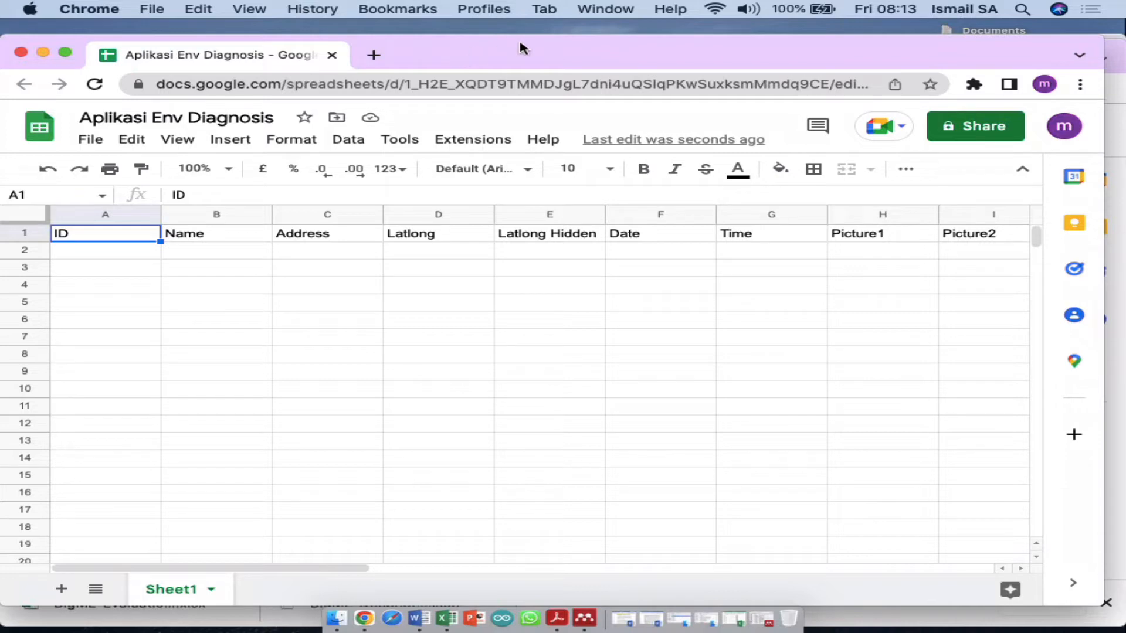
pyautogui.moveTo(1103, 35); pyautogui.dragTo(1121, 22)
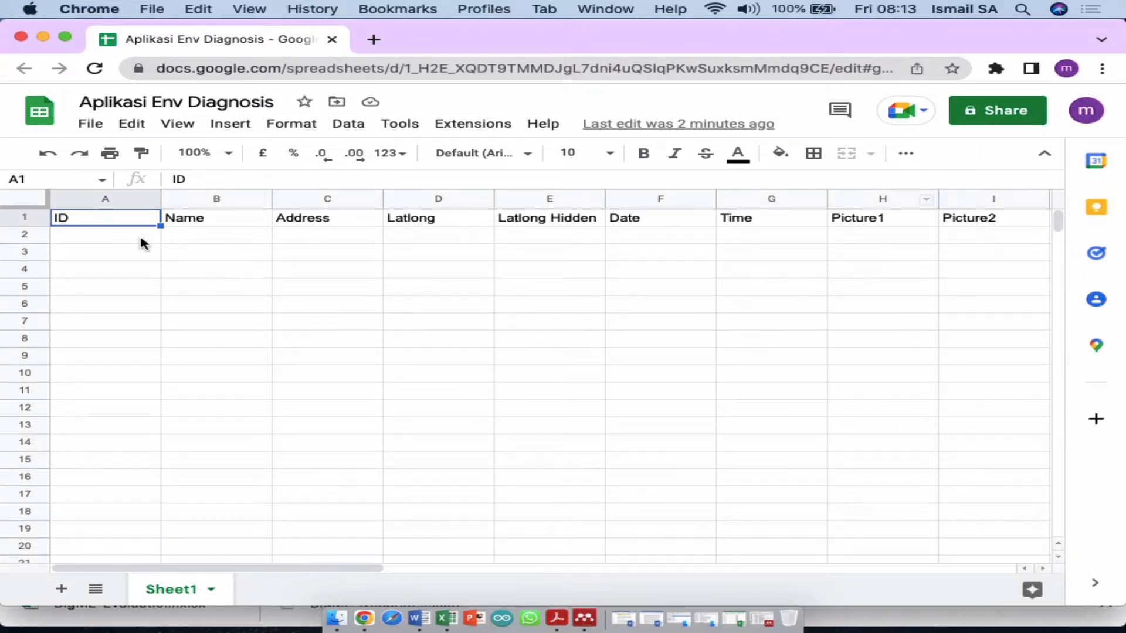
pyautogui.press('Right')
pyautogui.press('Right')
pyautogui.press('Right')
pyautogui.press('Right')
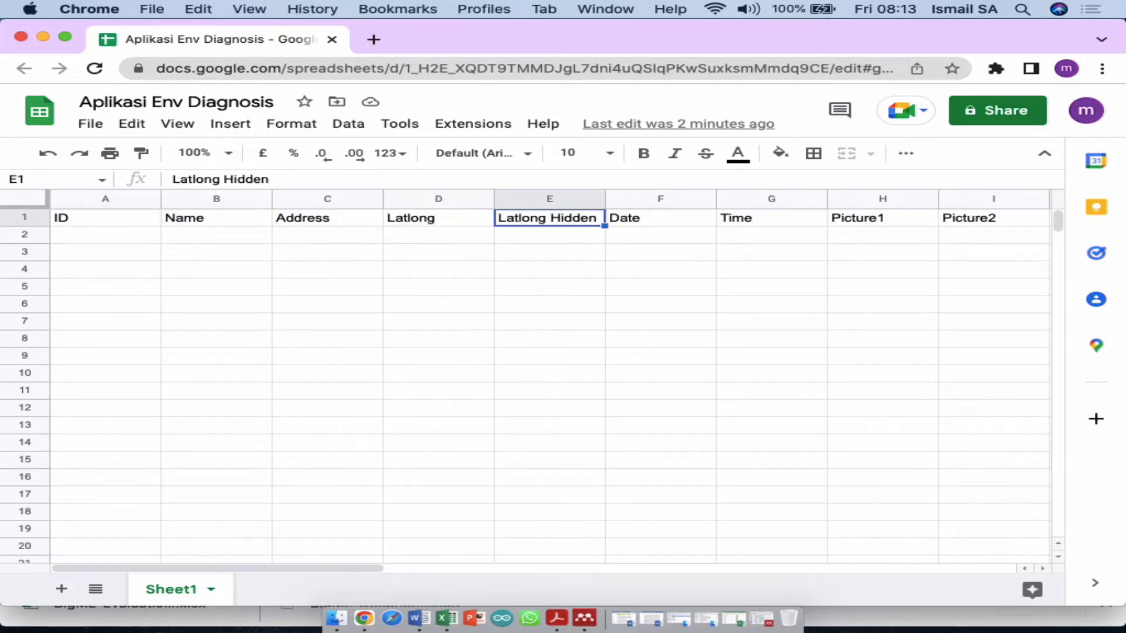
pyautogui.press('Right')
pyautogui.press('Right')
pyautogui.press('Right')
pyautogui.press('Right')
pyautogui.press('Right')
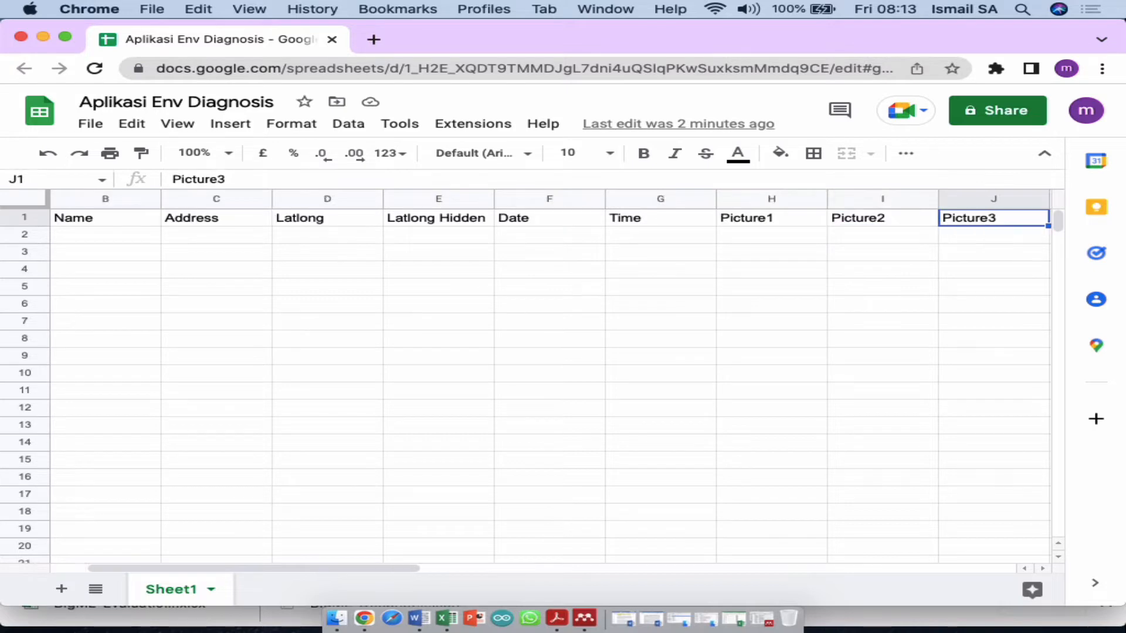
pyautogui.press('Right')
pyautogui.press('Right')
pyautogui.press('Right')
pyautogui.press('Right')
pyautogui.press('Right')
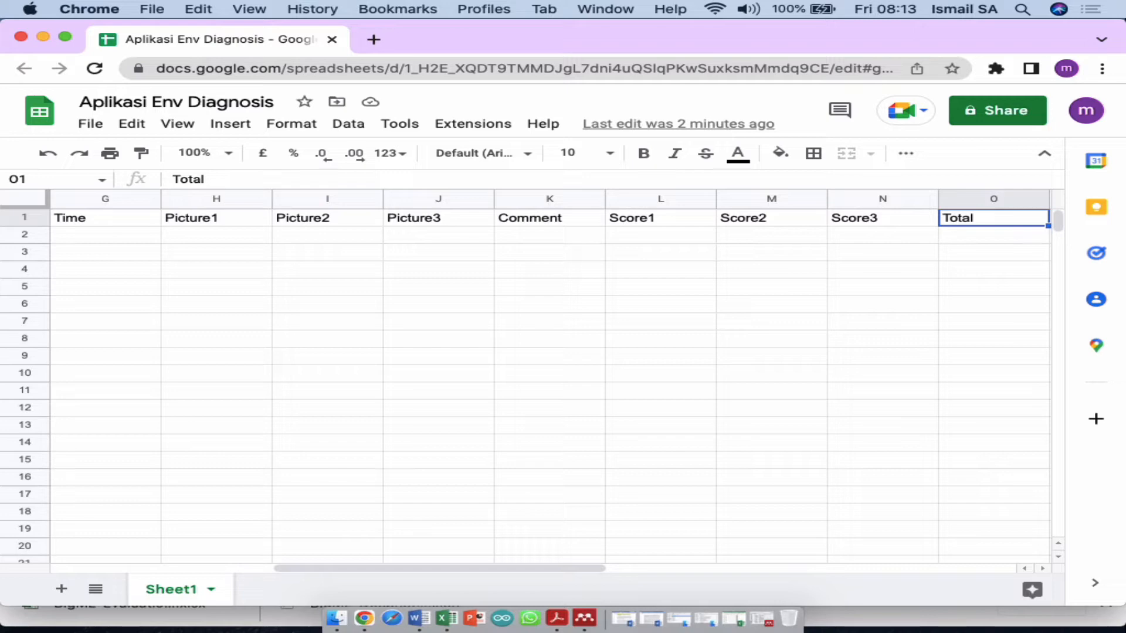
pyautogui.hotkey('shift', 'Home')
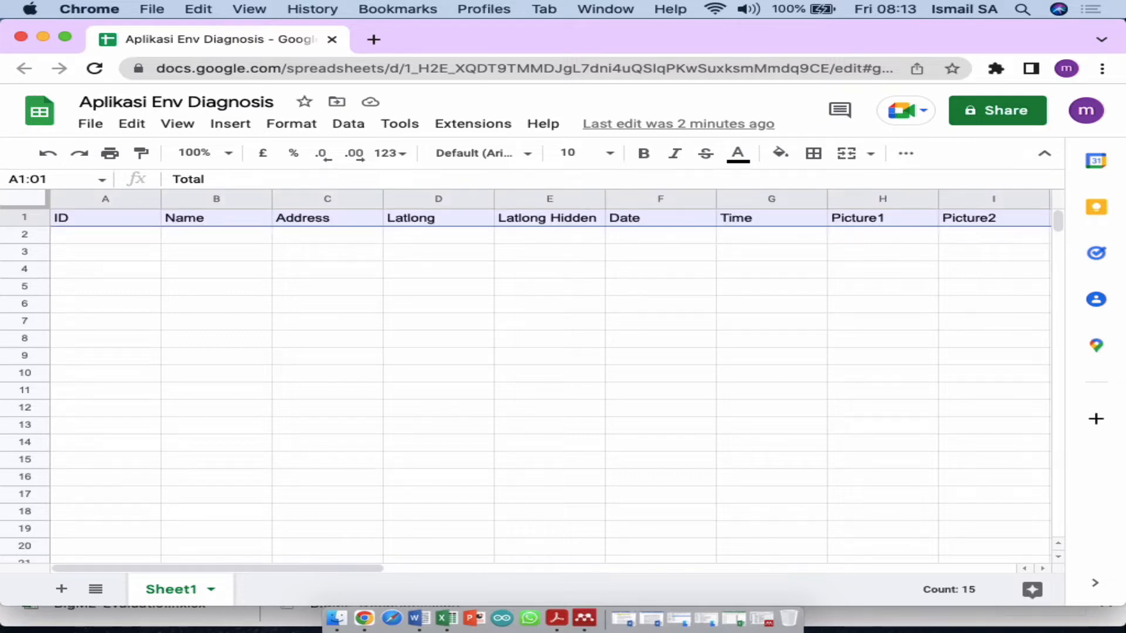
# Step: Bold the header row and look at the Geocode by Awesome Table add-on under Extensions
pyautogui.press('super+b')
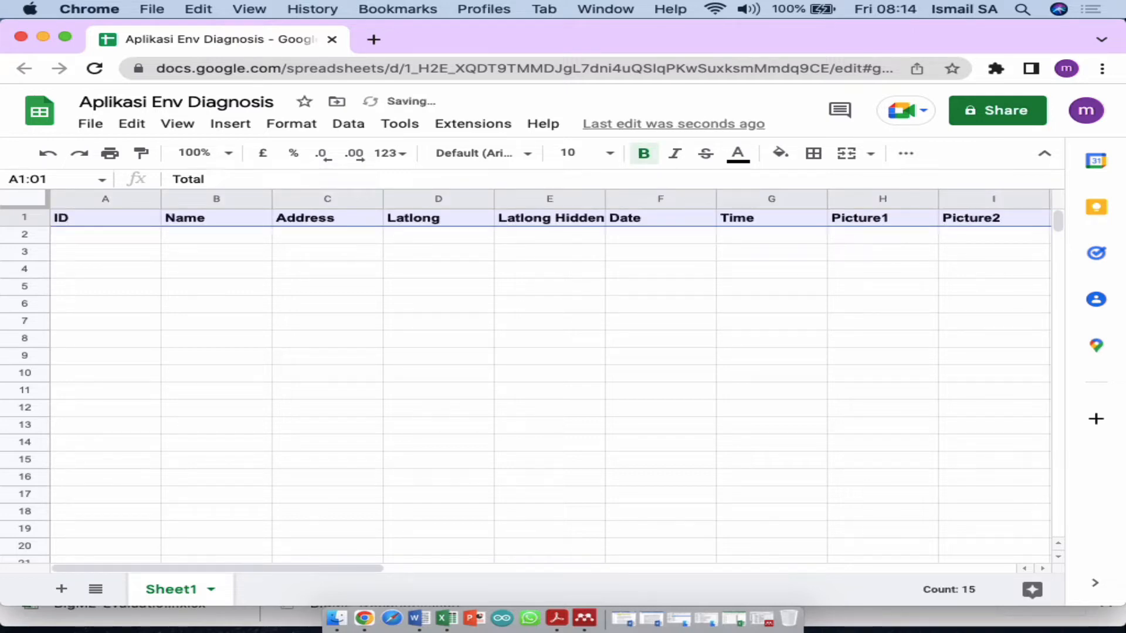
pyautogui.click(455, 124)
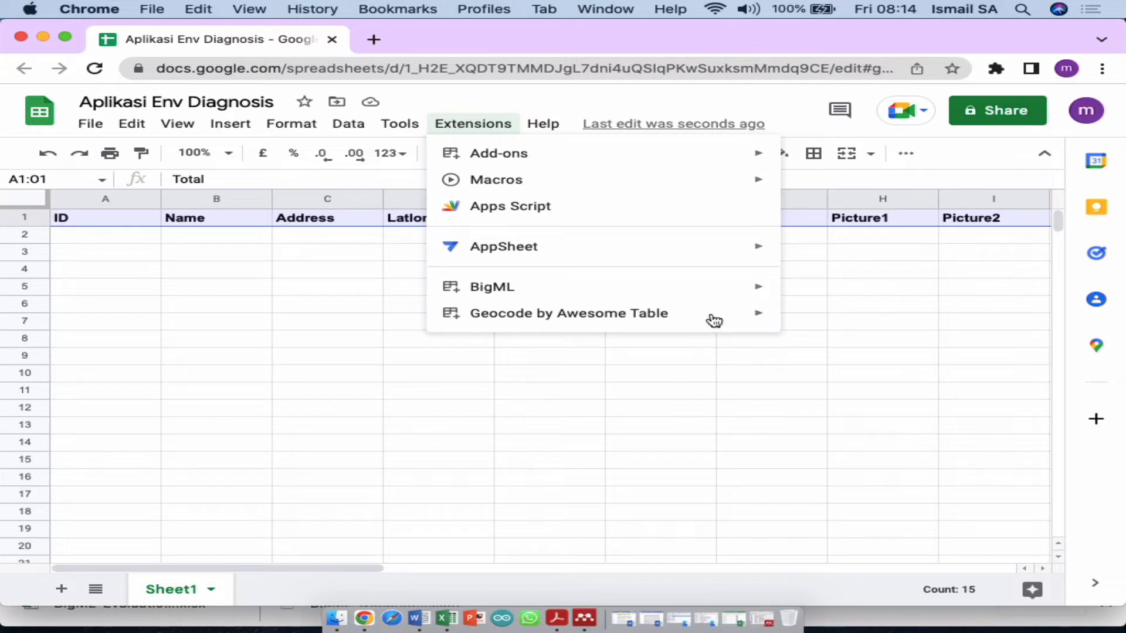
pyautogui.moveTo(716, 320)
pyautogui.click(317, 271)
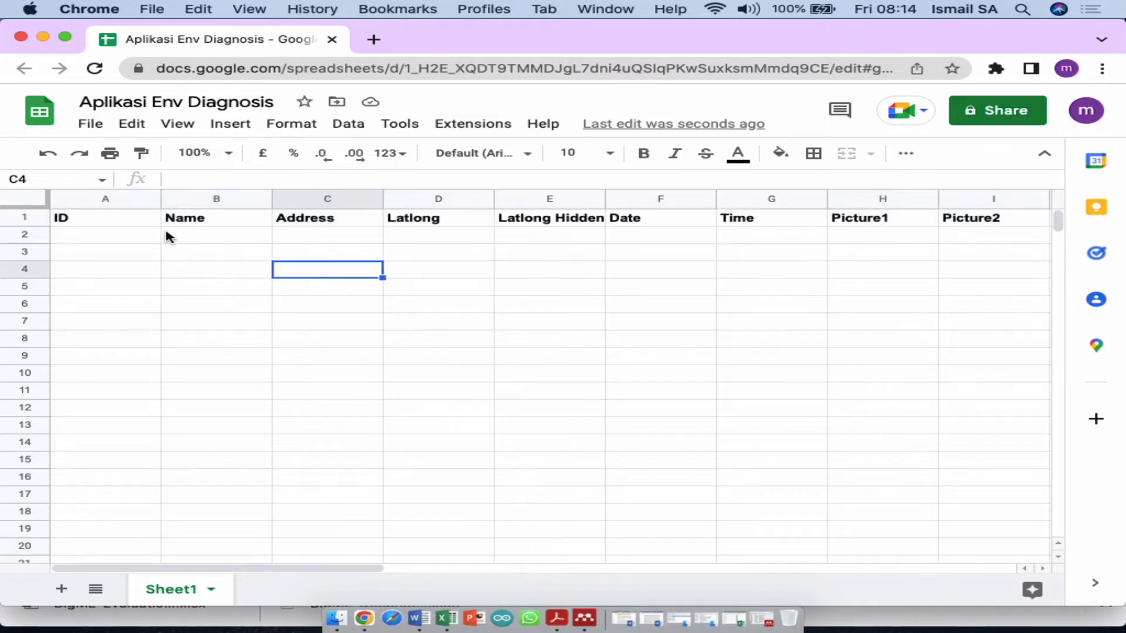
pyautogui.click(104, 225)
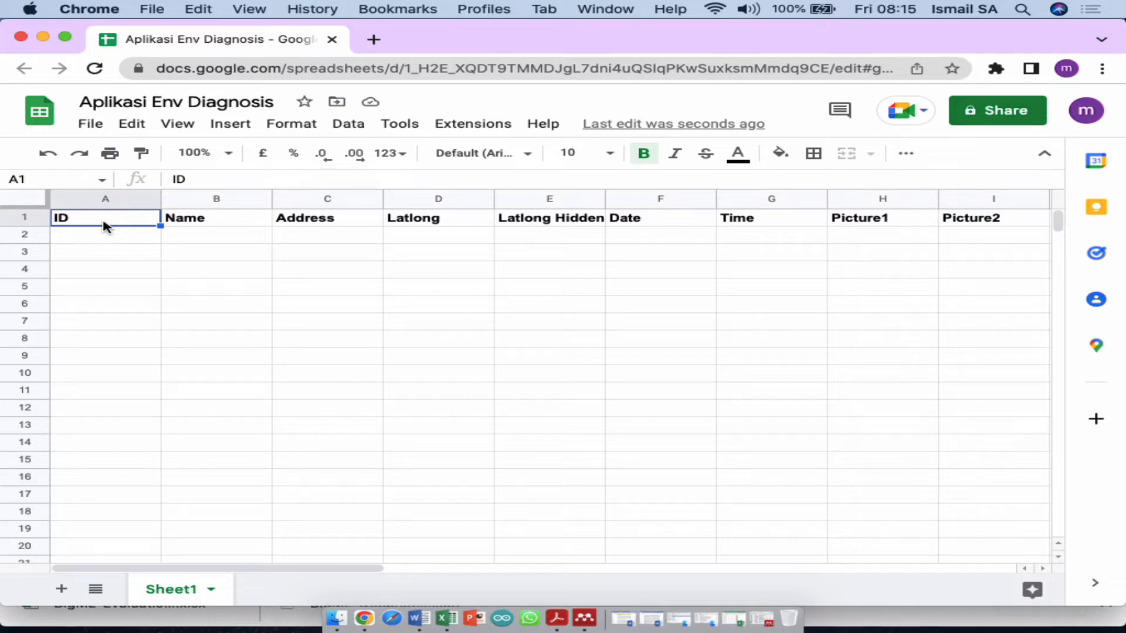
pyautogui.moveTo(434, 34); pyautogui.dragTo(416, 107)
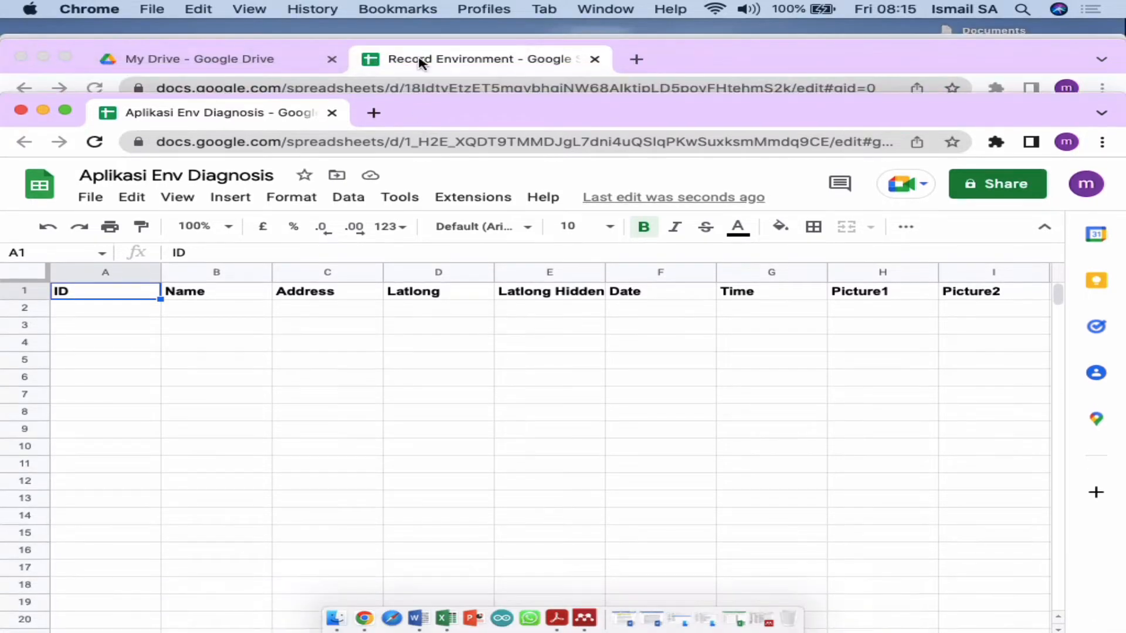
pyautogui.click(408, 30)
pyautogui.click(557, 10)
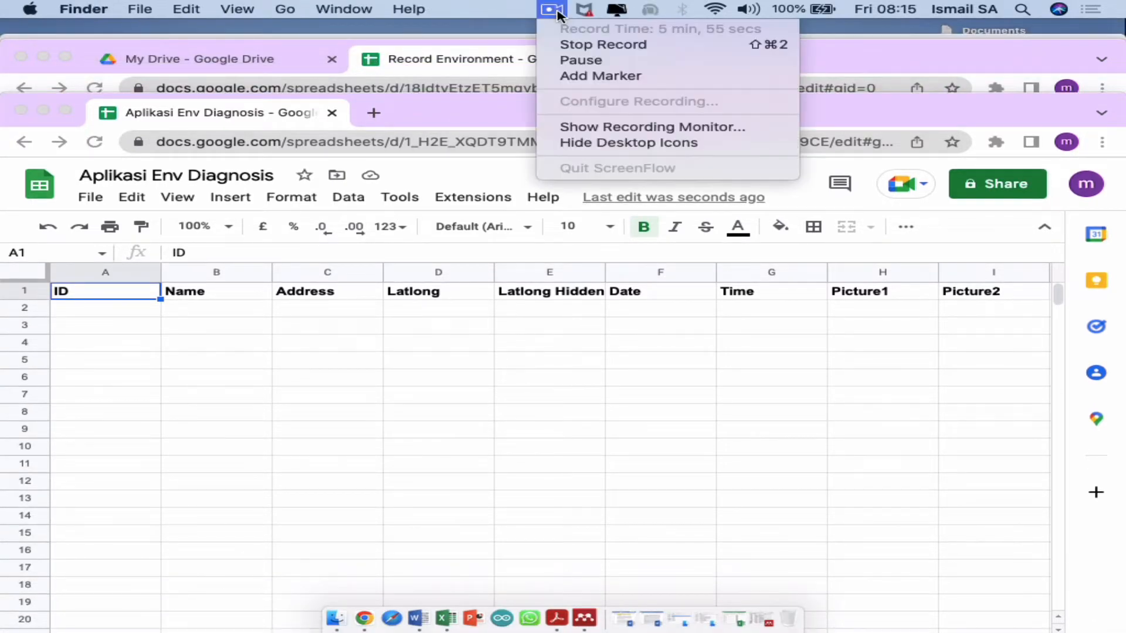
pyautogui.click(577, 60)
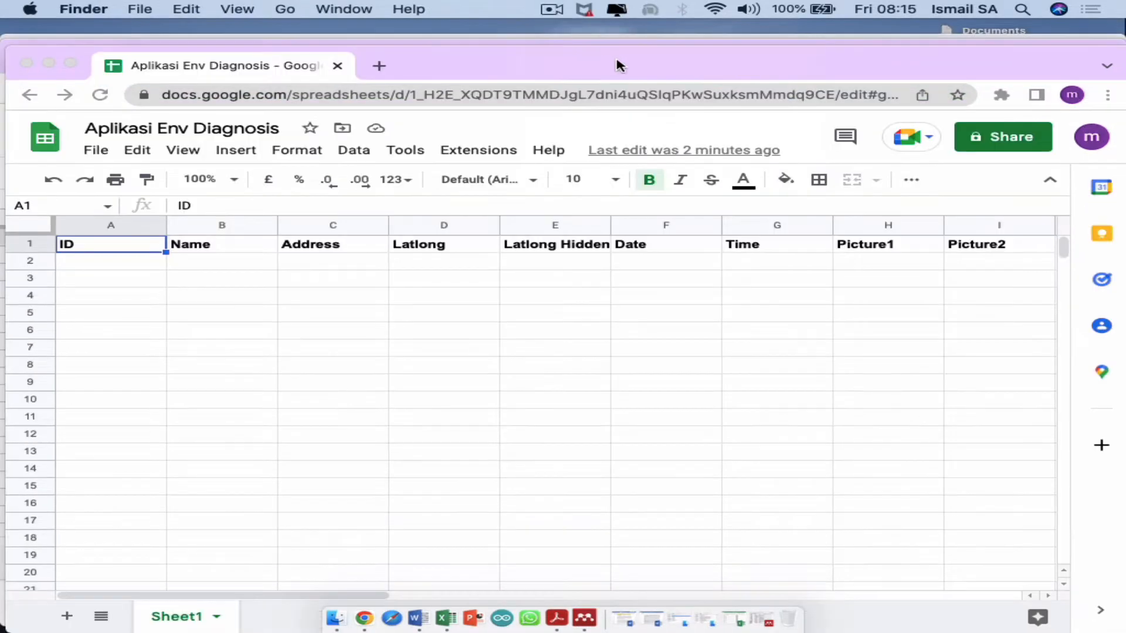
pyautogui.moveTo(618, 65); pyautogui.dragTo(615, 45)
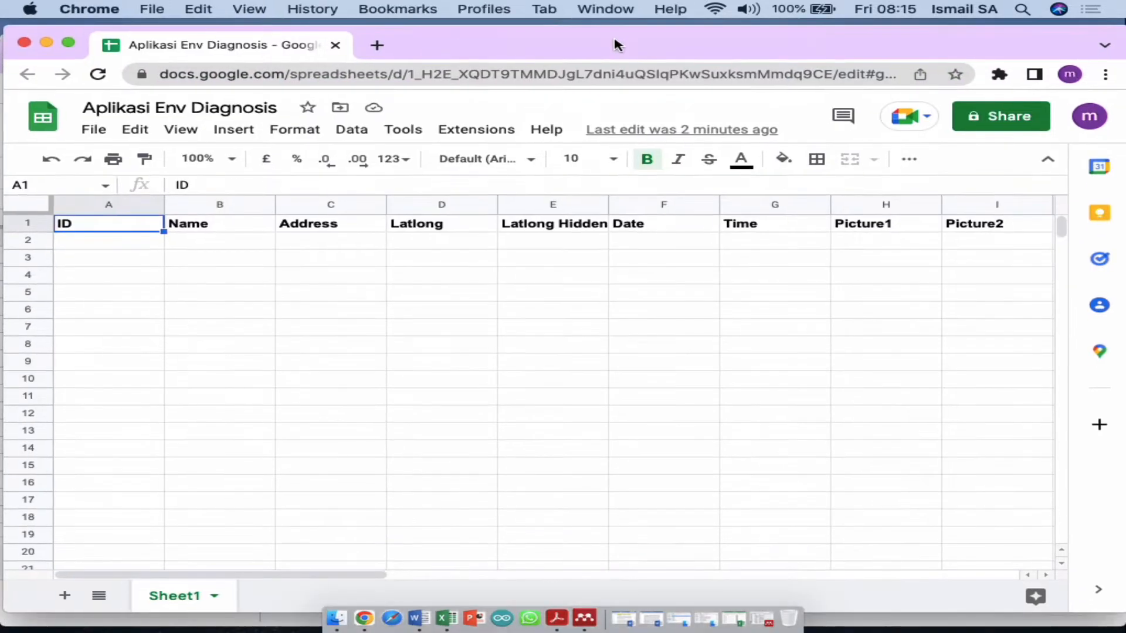
pyautogui.doubleClick(618, 46)
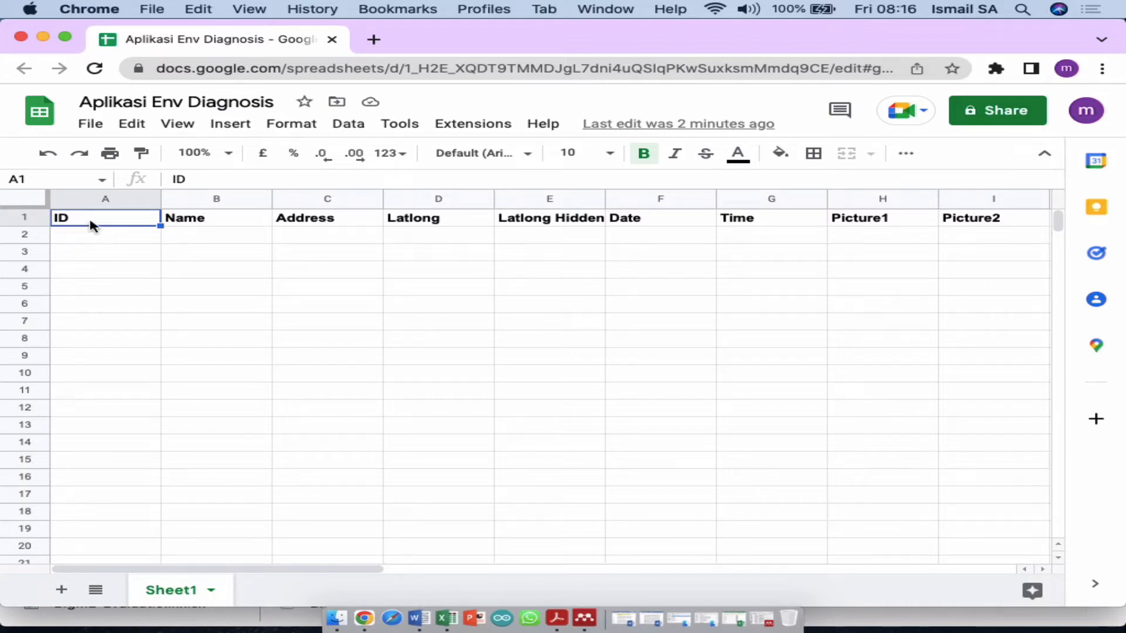
# Step: Check the Name through Date header cells and scroll across row 1 to review all headers
pyautogui.click(228, 227)
pyautogui.click(330, 222)
pyautogui.click(461, 222)
pyautogui.click(556, 219)
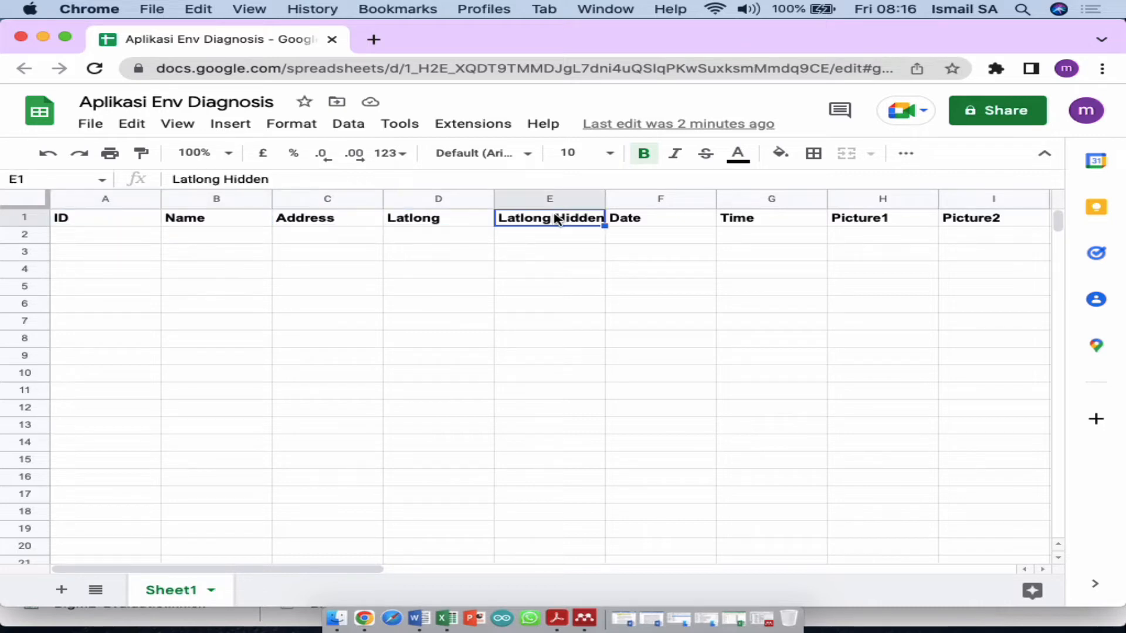
pyautogui.click(652, 218)
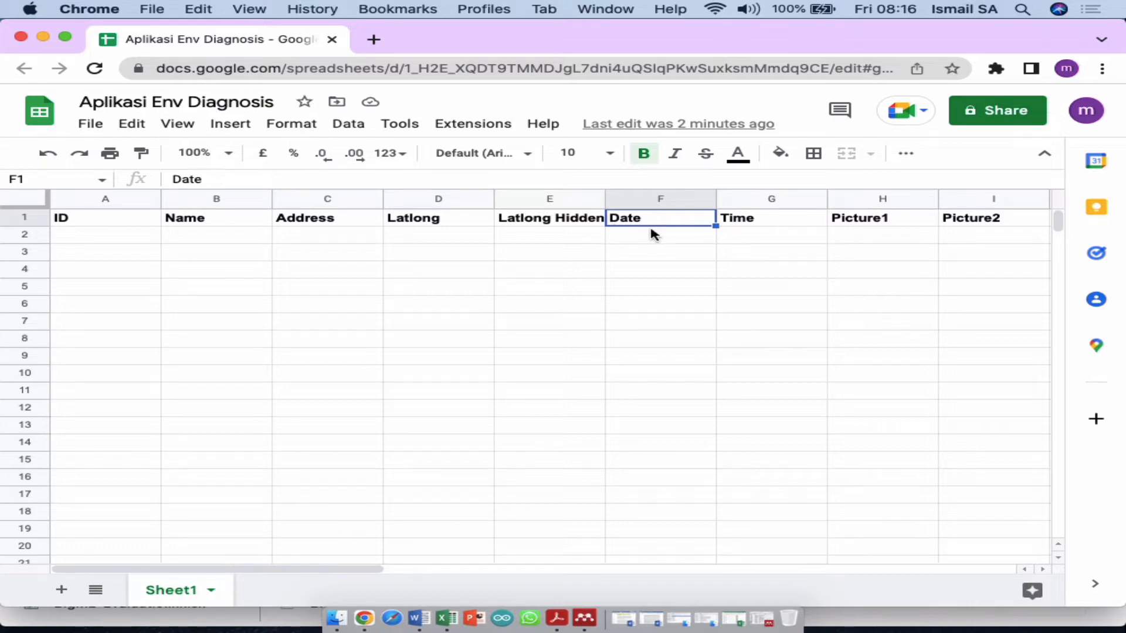
pyautogui.hscroll(7, 653, 233)
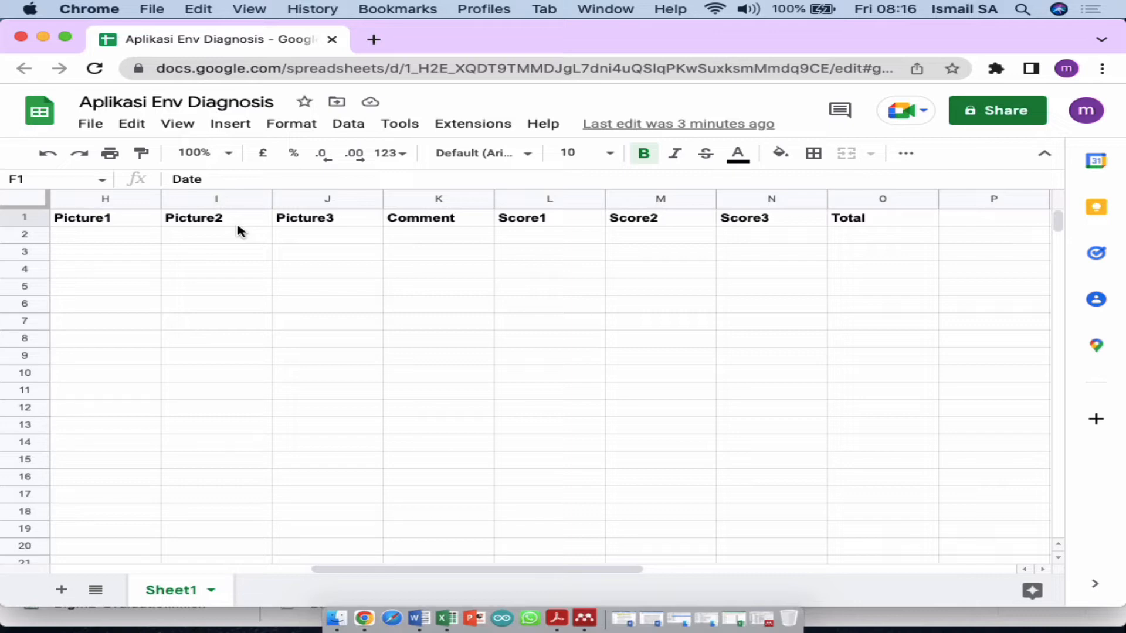
pyautogui.hscroll(-2, 238, 231)
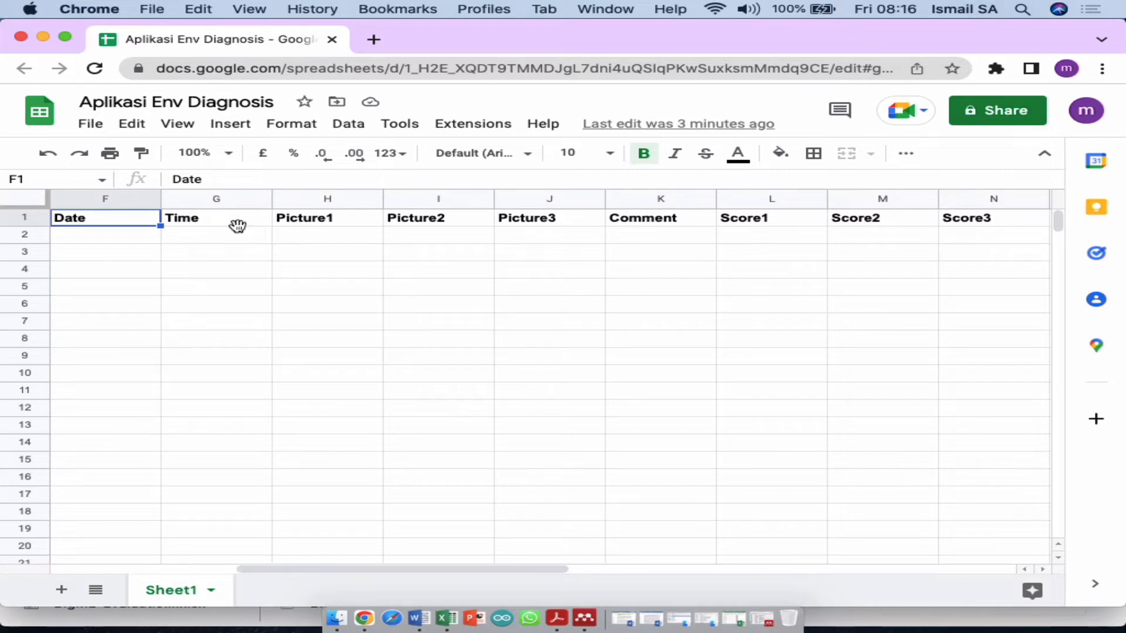
pyautogui.hscroll(-1, 238, 228)
pyautogui.hscroll(-1, 237, 227)
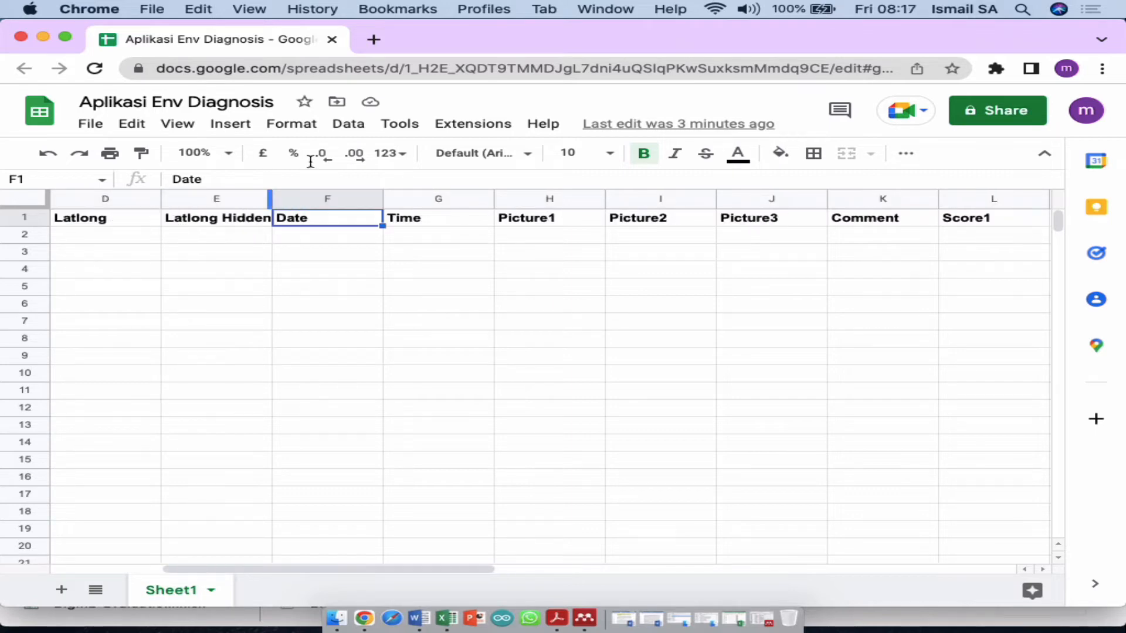
# Step: Generate the Aplikasi Env Diagnosis app from Extensions > AppSheet > Create an app
pyautogui.click(465, 125)
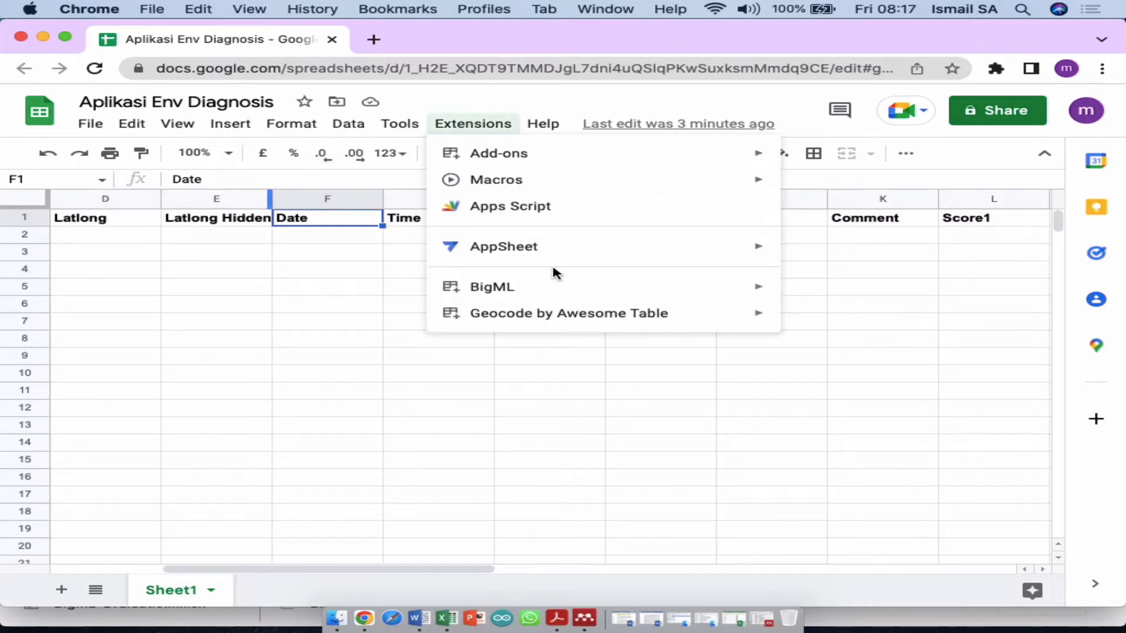
pyautogui.moveTo(543, 261)
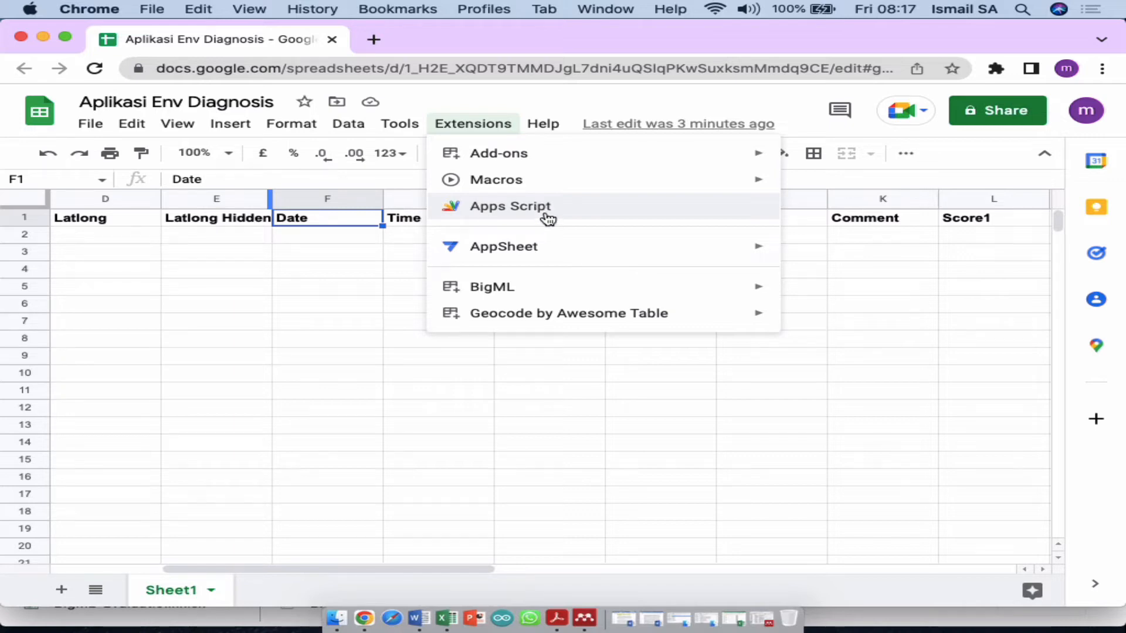
pyautogui.moveTo(564, 246)
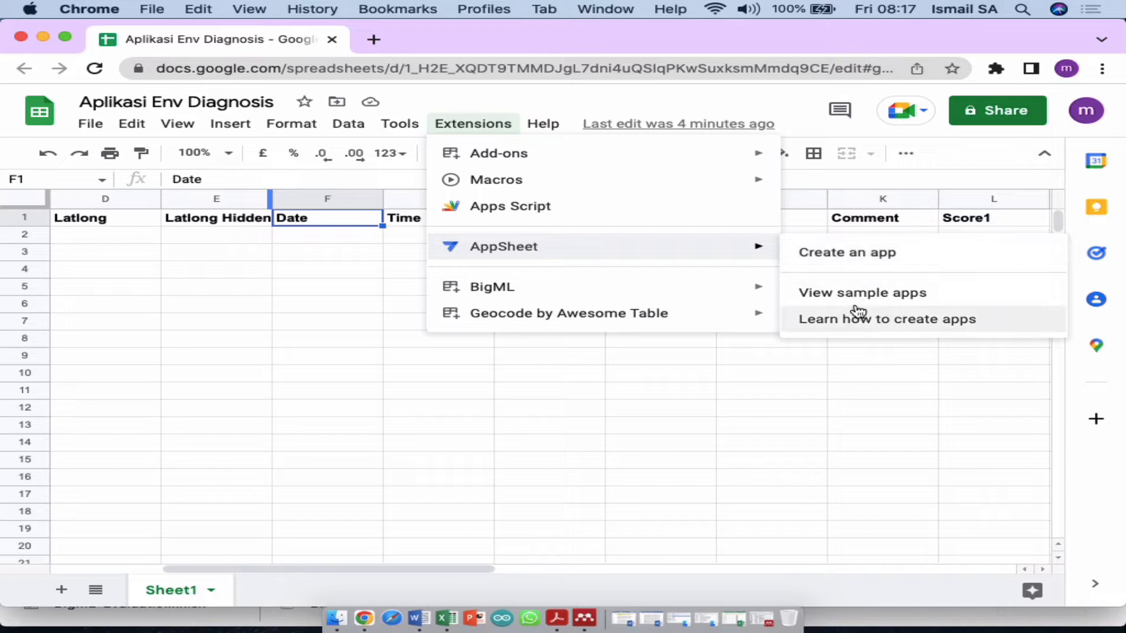
pyautogui.click(851, 253)
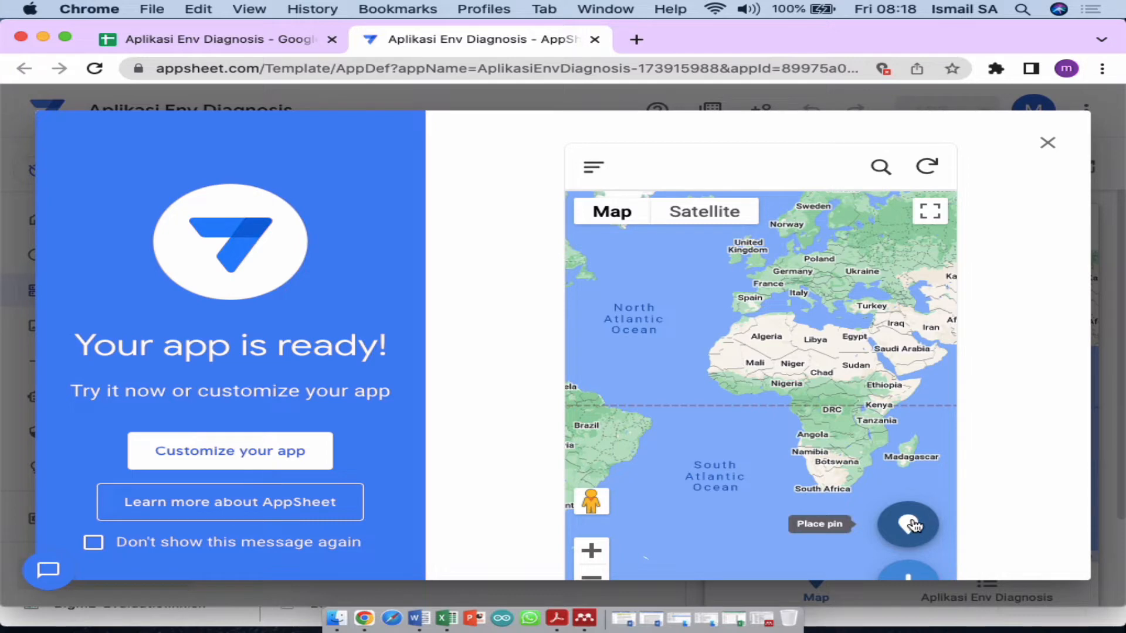
# Step: Dismiss the app-ready message via Customize your app and return to the Google Sheets tab
pyautogui.click(293, 459)
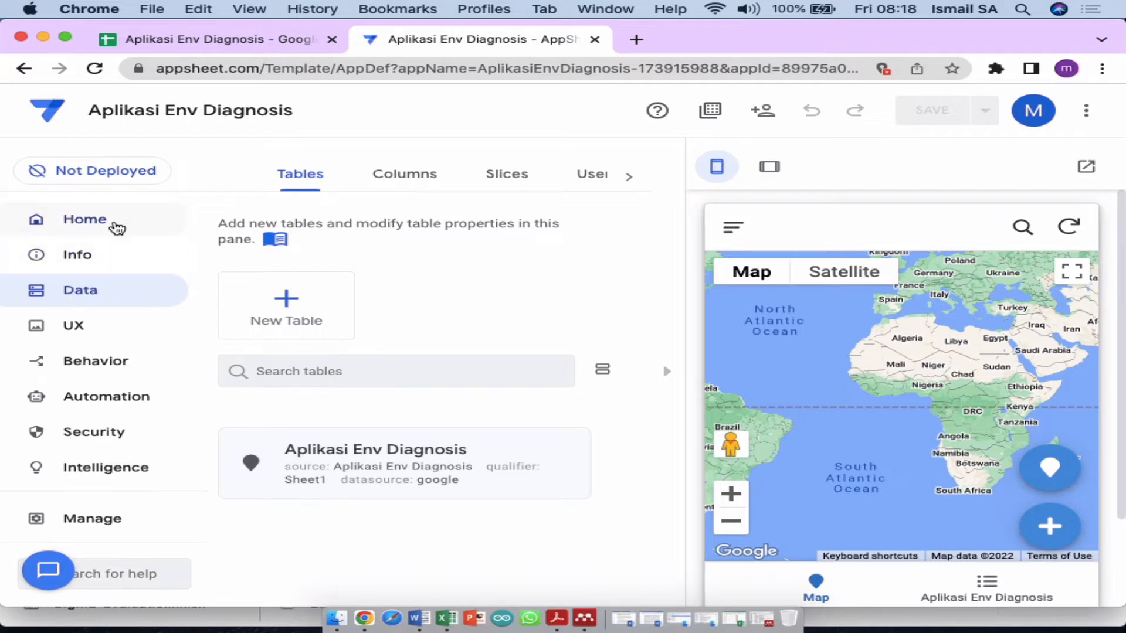
pyautogui.click(214, 39)
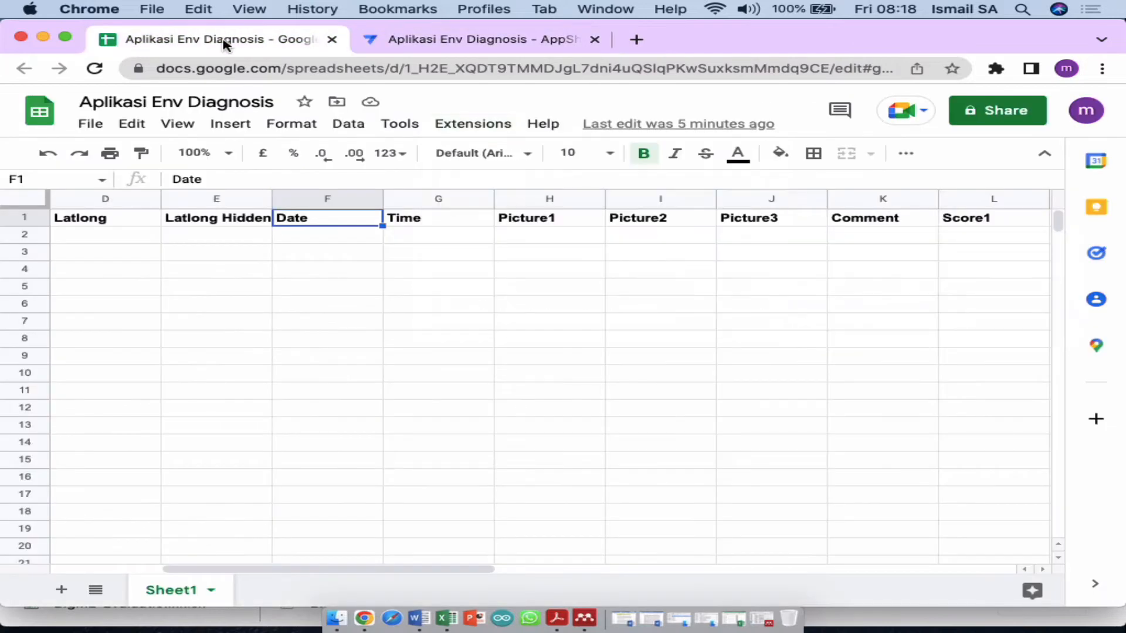
# Step: Glance at the spreadsheet's Extensions menu, then go back to the AppSheet editor tab
pyautogui.click(476, 126)
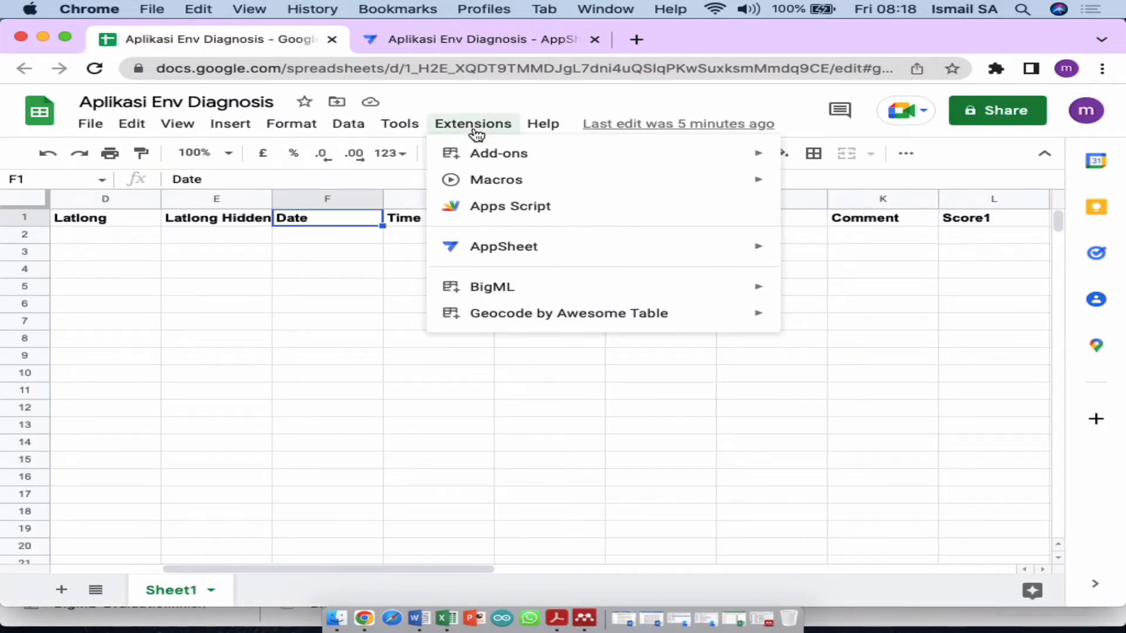
pyautogui.moveTo(520, 244)
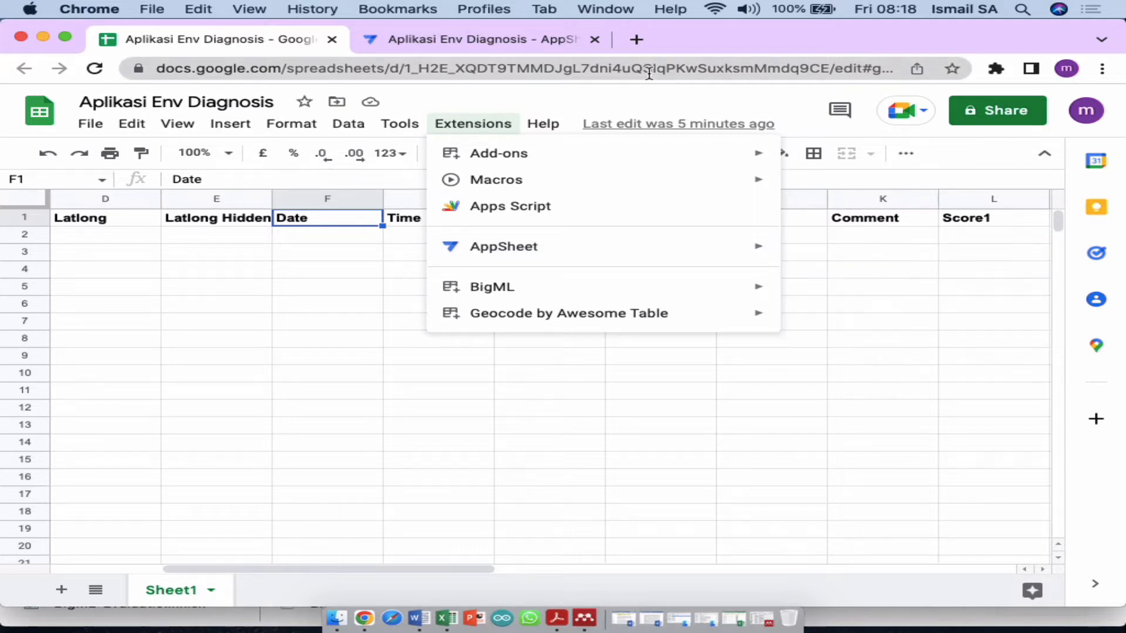
pyautogui.click(510, 42)
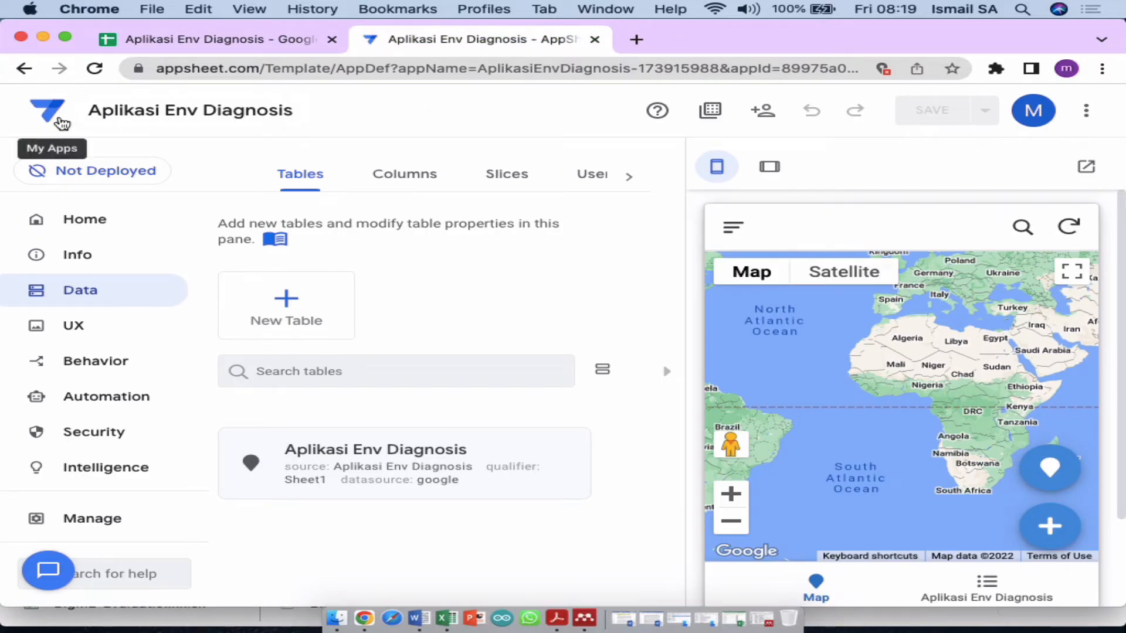
# Step: Open My Apps to see the Aplikasi Env Diagnosis prototype listed, then return to the editor
pyautogui.click(60, 122)
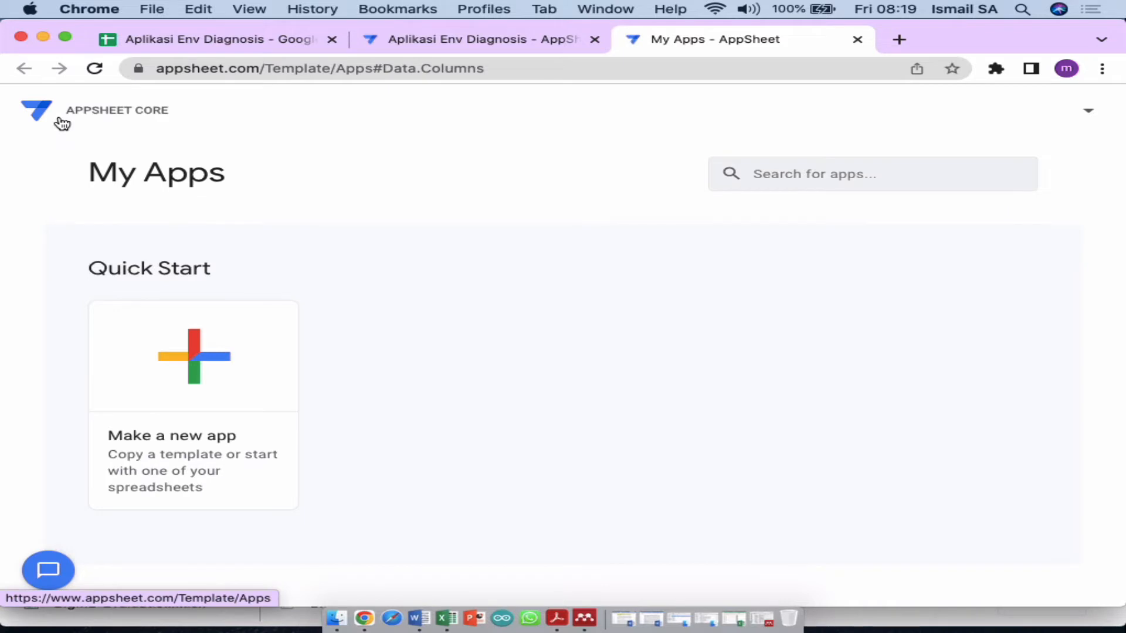
pyautogui.scroll(-10, 415, 397)
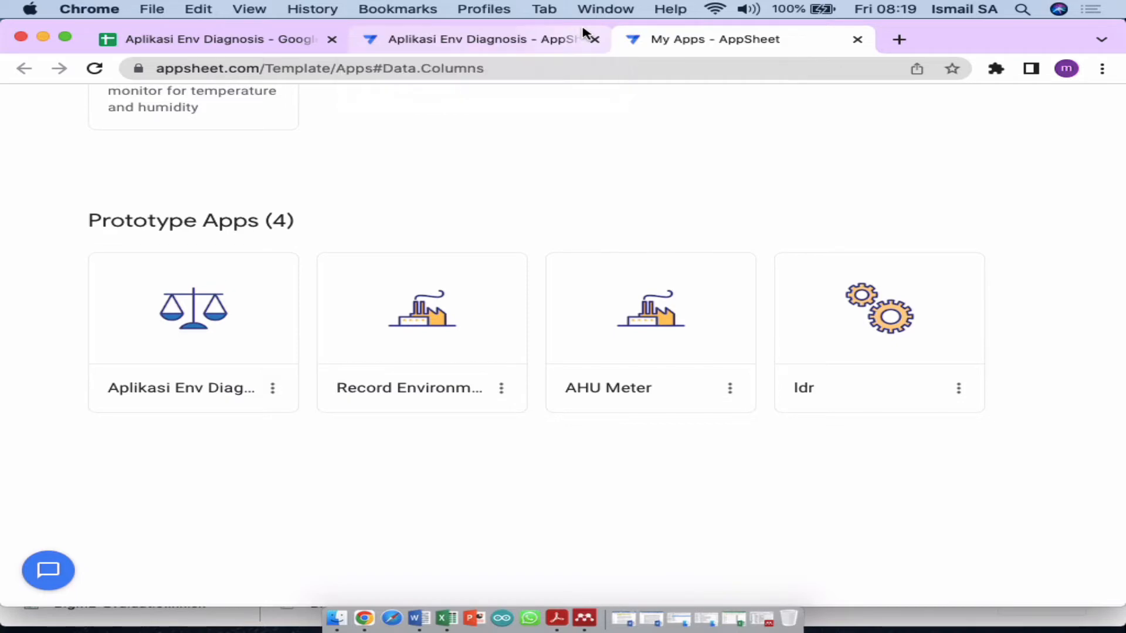
pyautogui.click(535, 40)
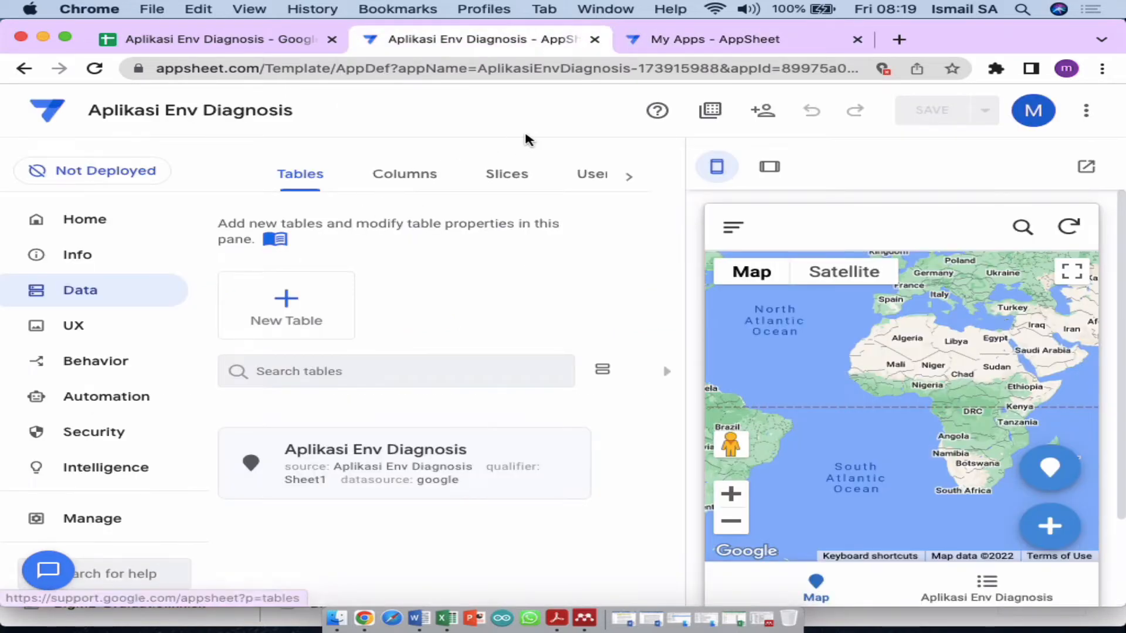
# Step: Check the account menu on My Apps and return to the Aplikasi Env Diagnosis editor
pyautogui.click(722, 40)
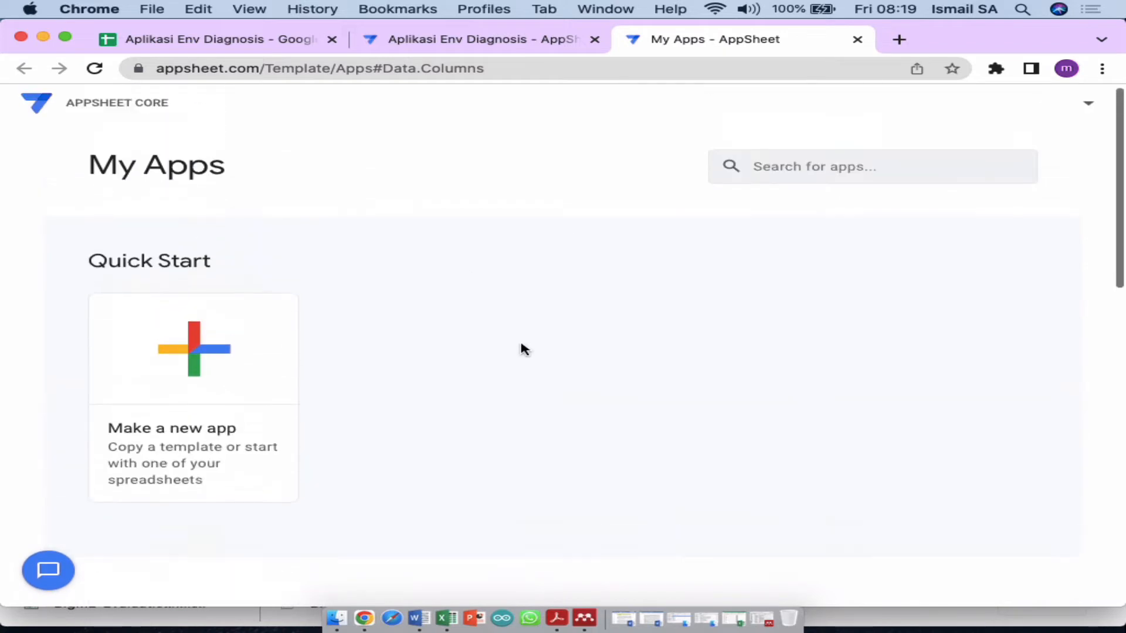
pyautogui.click(1087, 112)
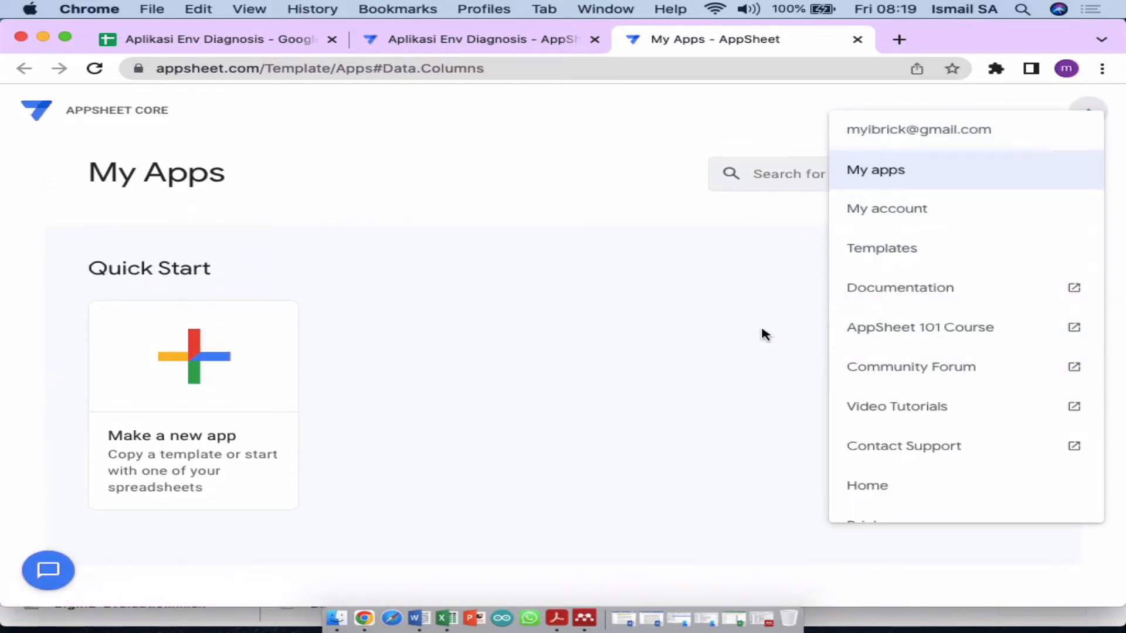
pyautogui.scroll(-10, 626, 347)
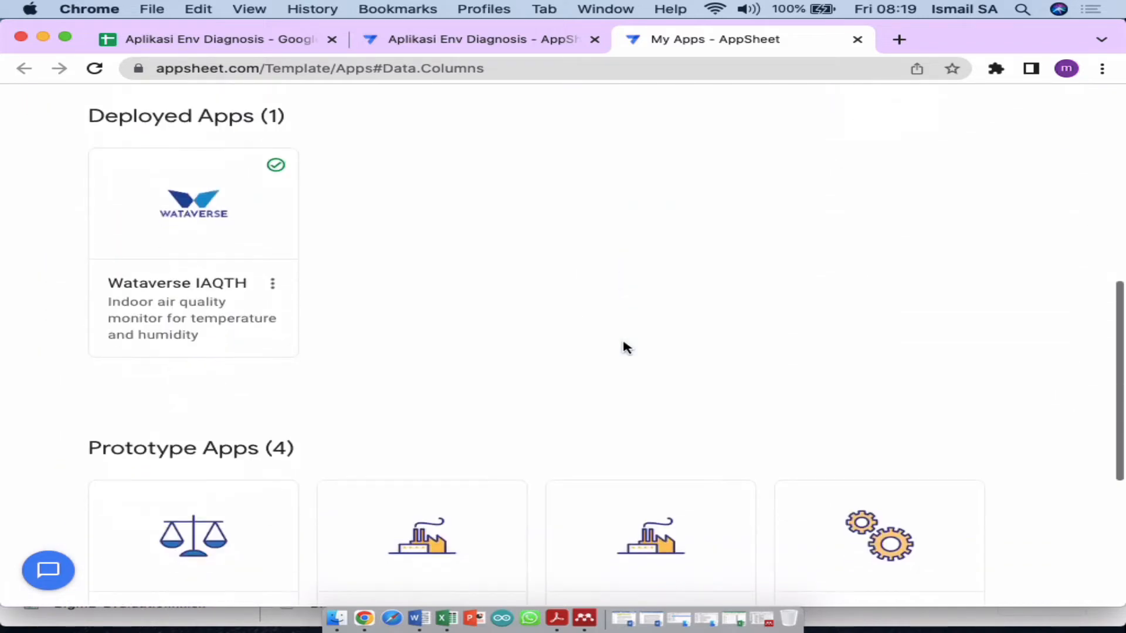
pyautogui.scroll(10, 624, 346)
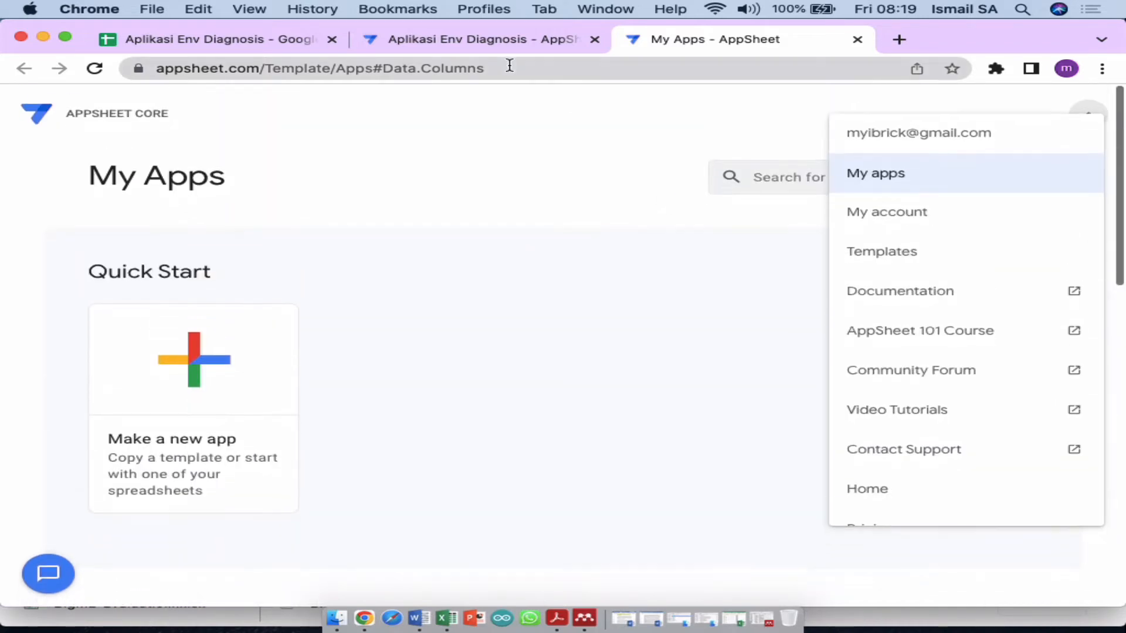
pyautogui.click(485, 40)
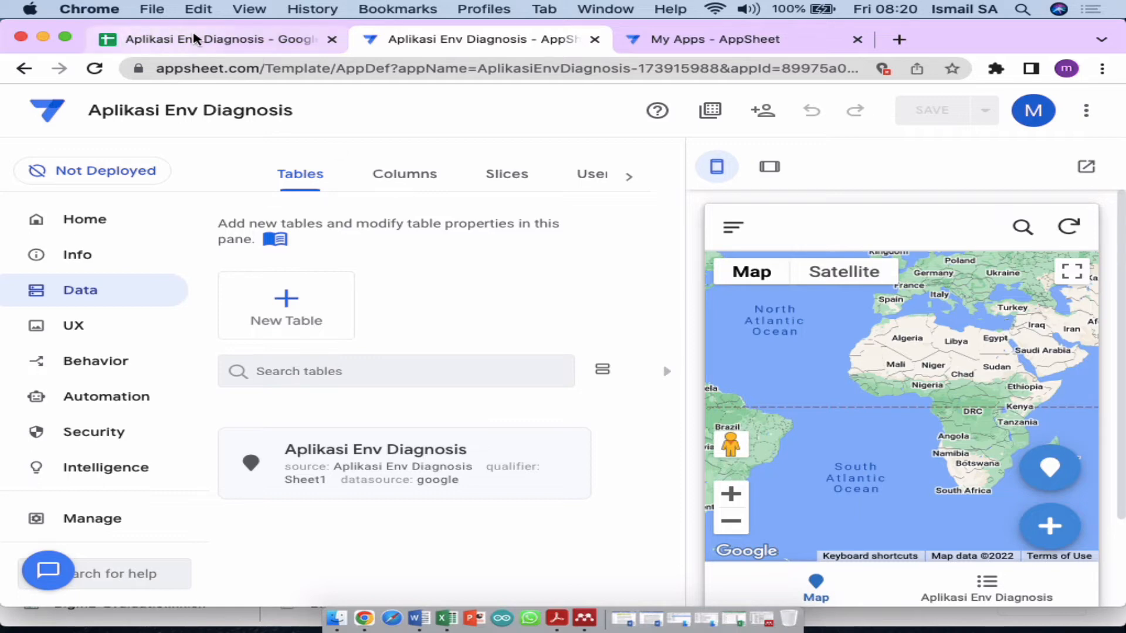
# Step: Expand the Aplikasi Env Diagnosis table card, showing updates, adds and deletes allowed, and hide the preview
pyautogui.click(199, 39)
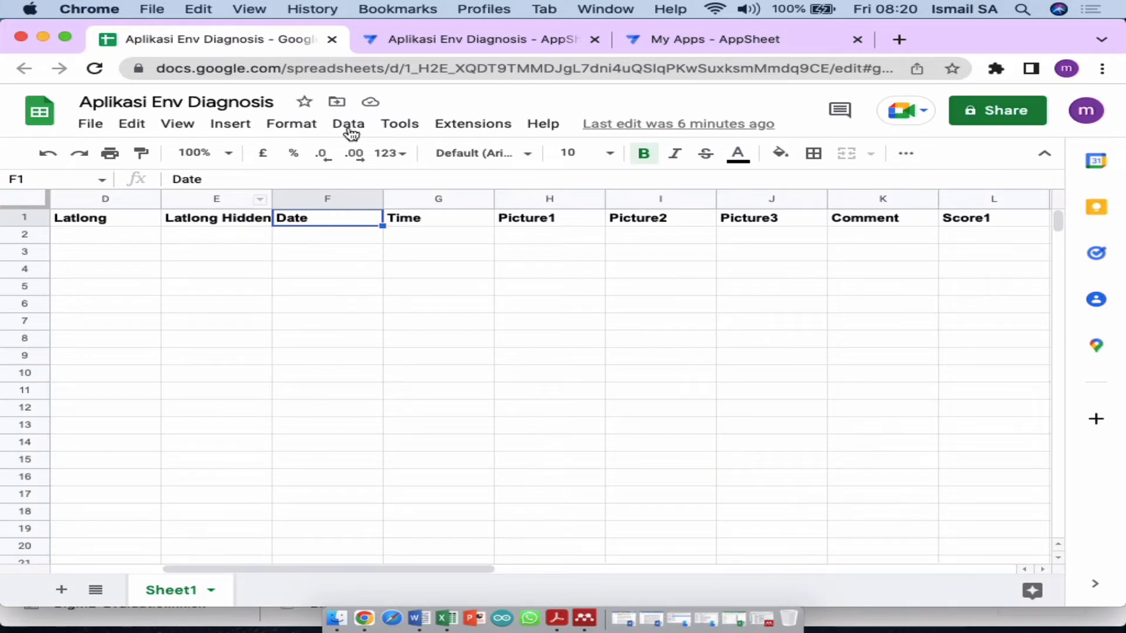
pyautogui.click(413, 41)
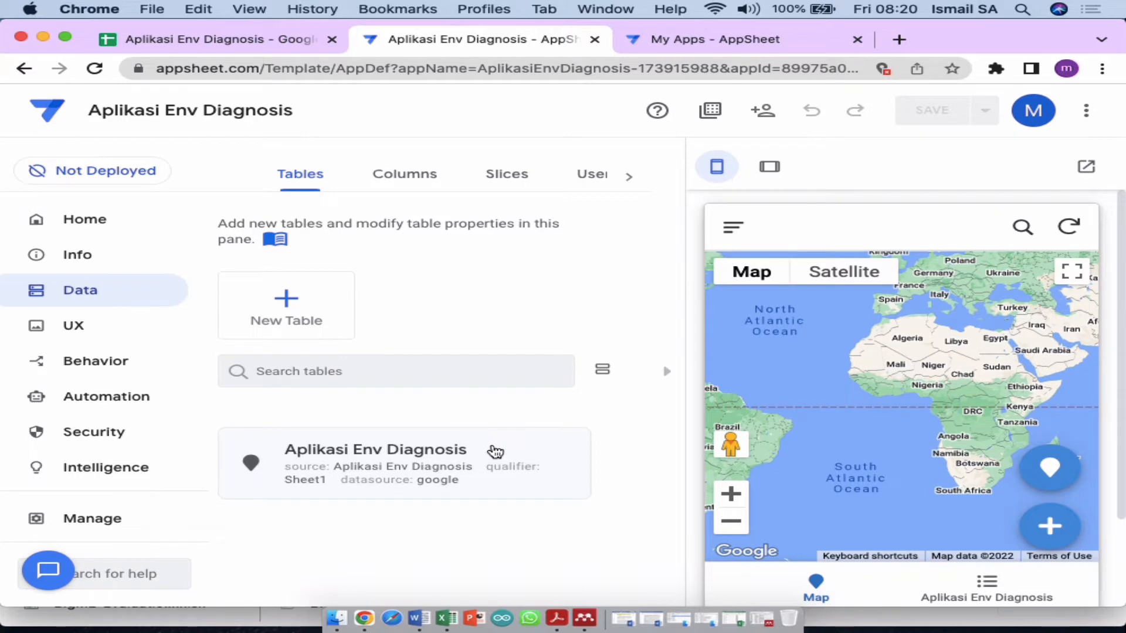
pyautogui.click(495, 452)
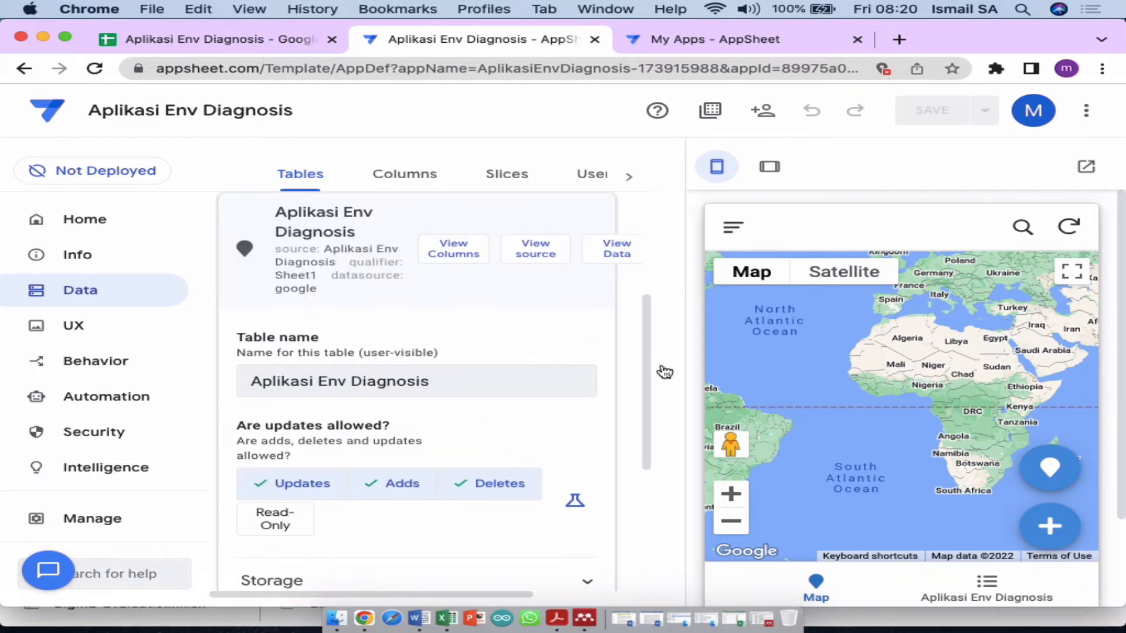
pyautogui.click(671, 374)
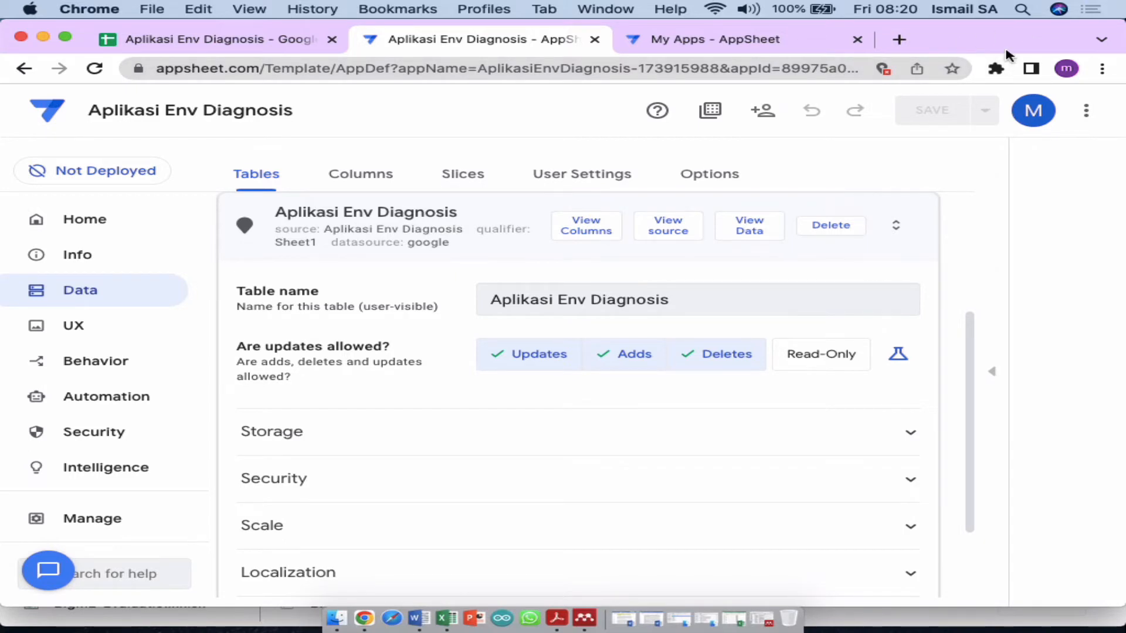
# Step: Zoom the editor to 75%, bring back the app preview, and re-expand the table settings
pyautogui.press('super+minus')
pyautogui.press('super+minus')
pyautogui.press('super+minus')
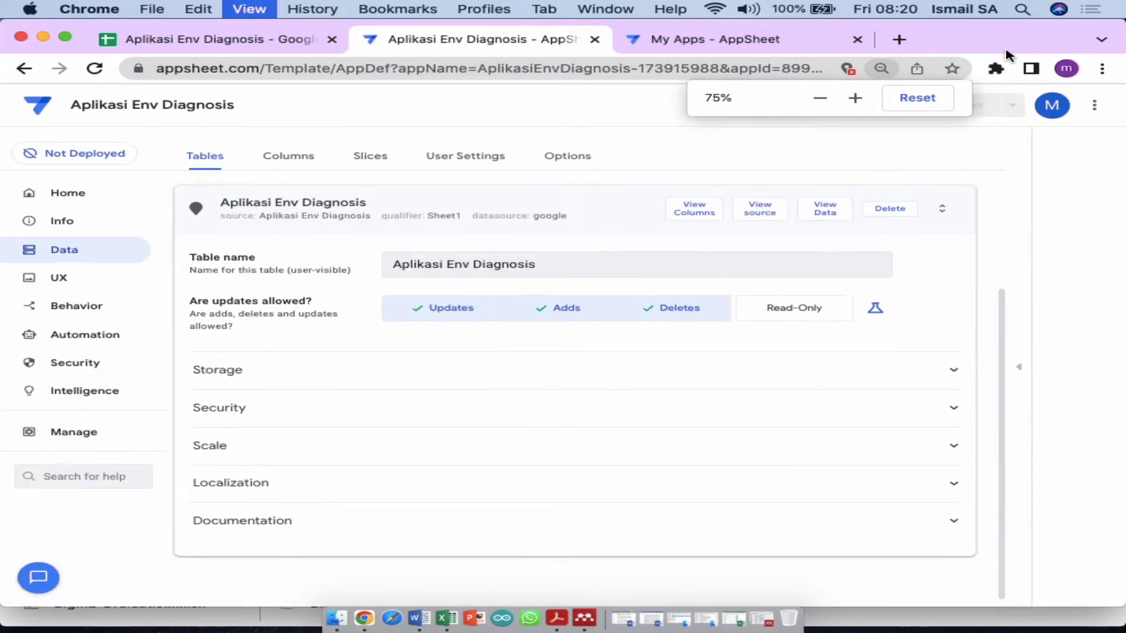
pyautogui.click(1066, 363)
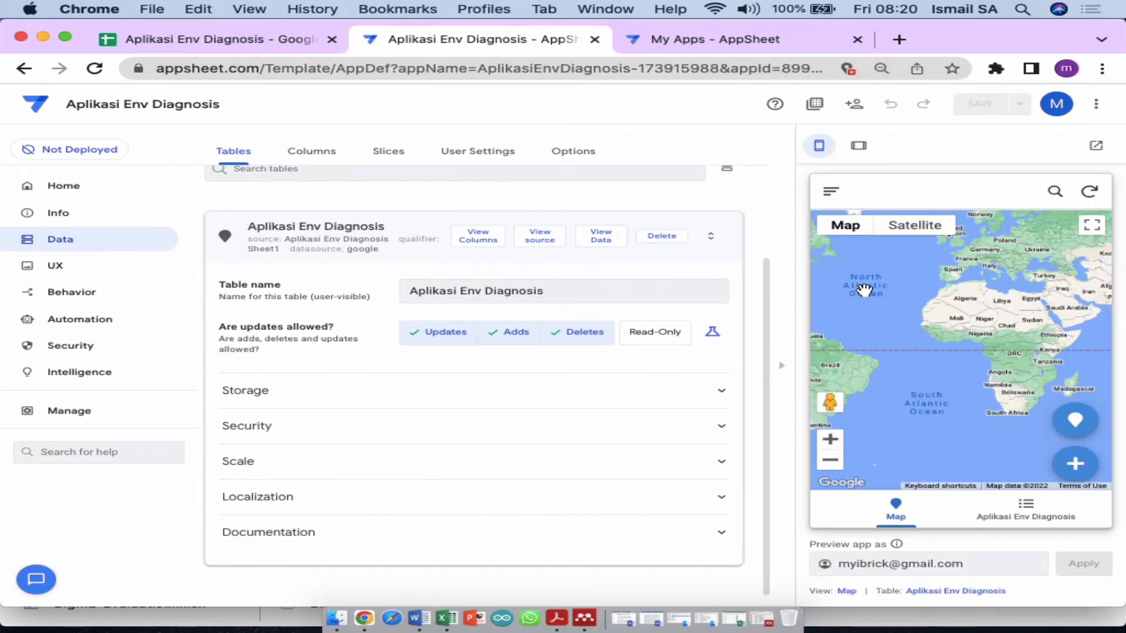
pyautogui.click(413, 252)
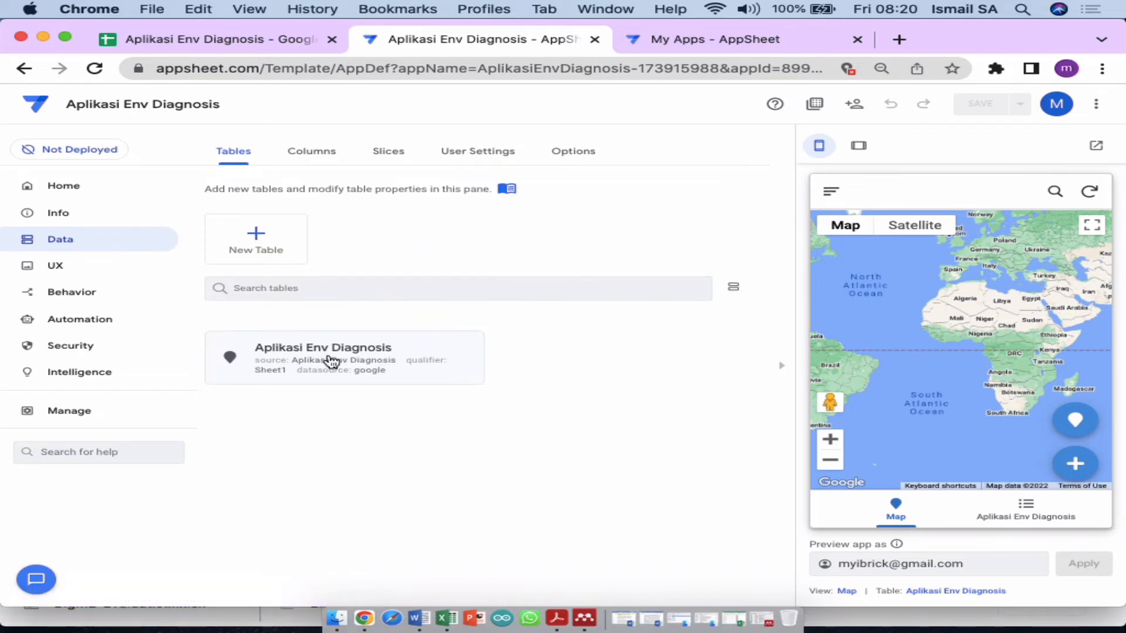
pyautogui.click(354, 370)
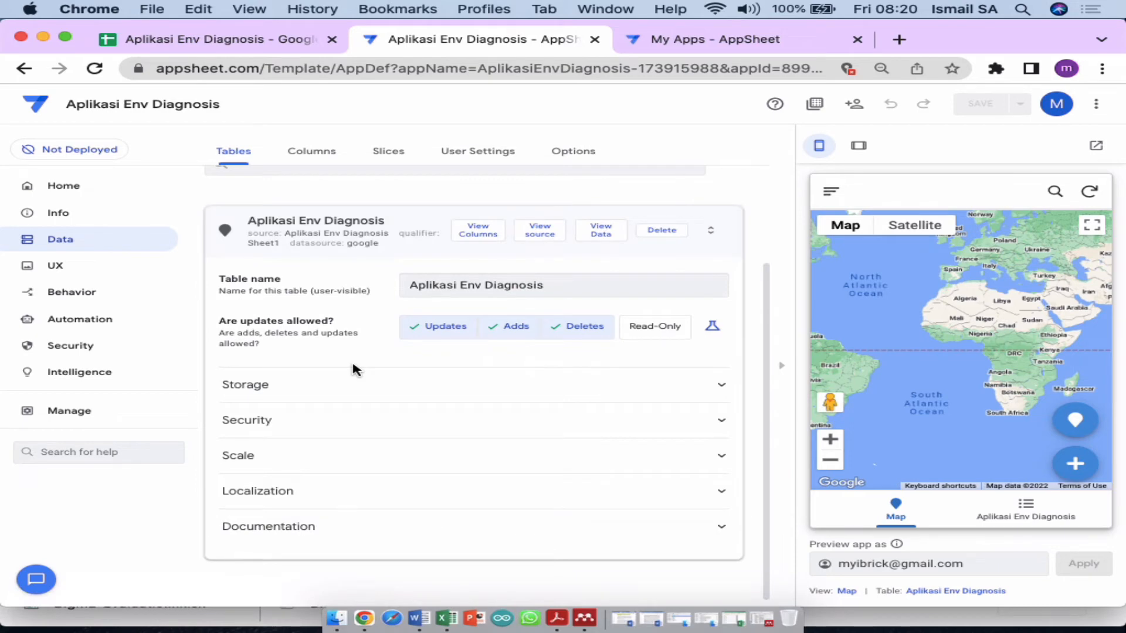
pyautogui.click(293, 45)
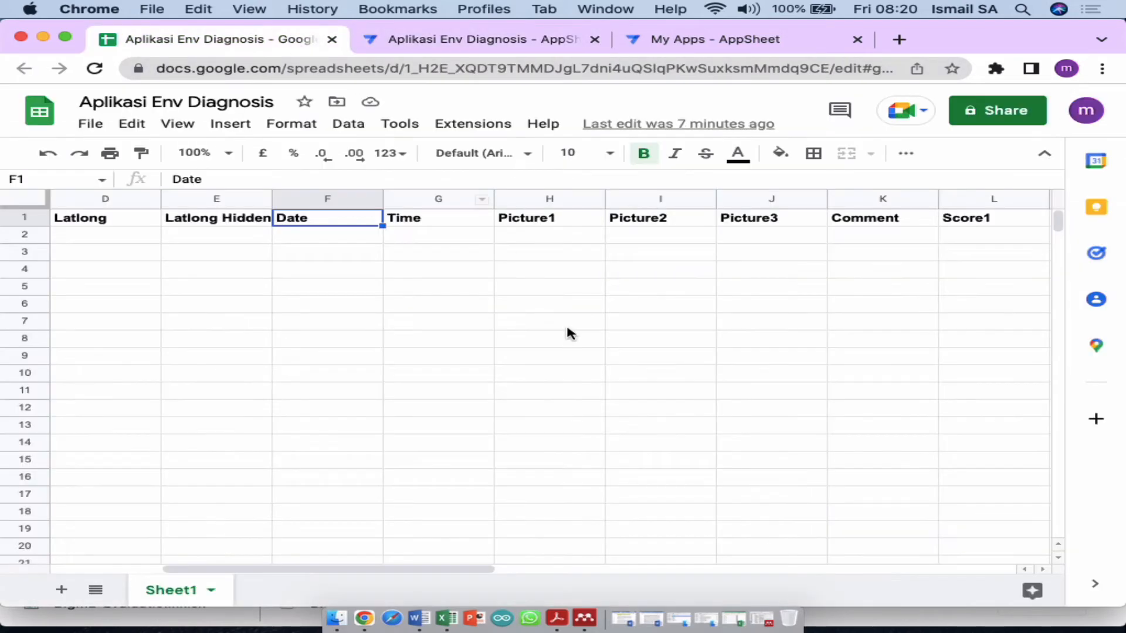
pyautogui.click(491, 41)
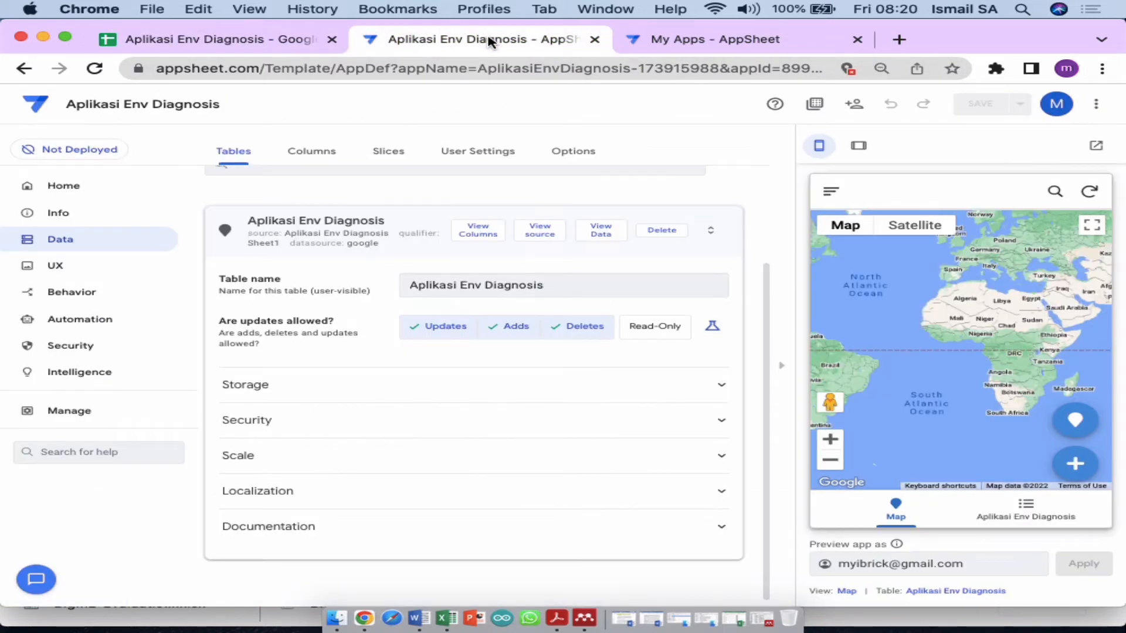
# Step: Re-pick the Aplikasi Env Diagnosis spreadsheet from the 00 APPSHEET folder as the Google Sheets source, then close Add data
pyautogui.click(353, 384)
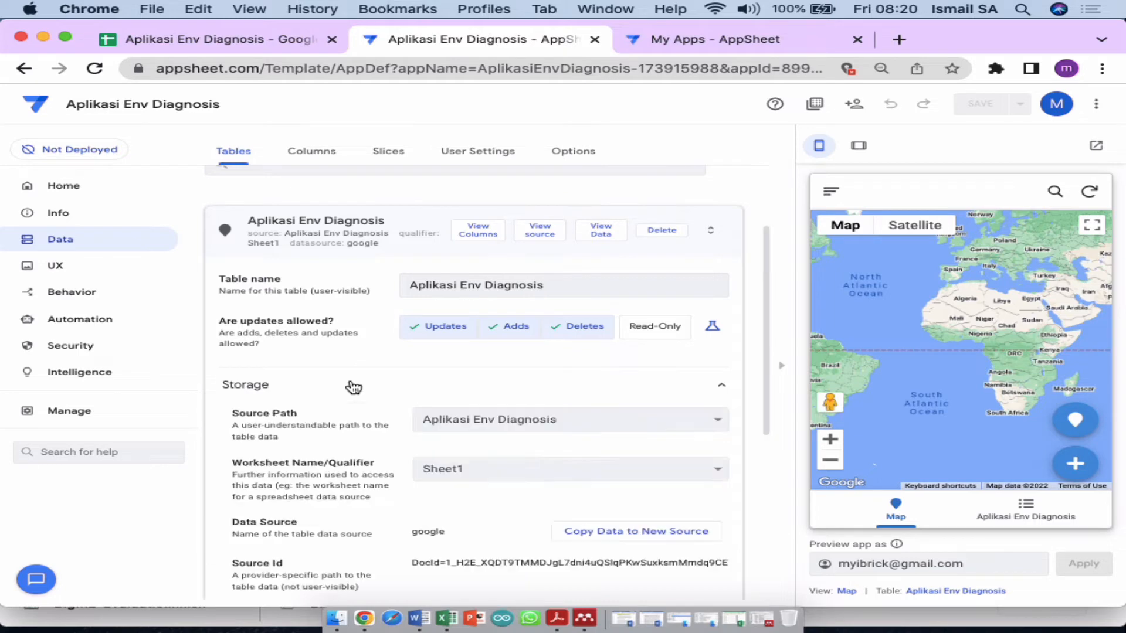
pyautogui.click(497, 420)
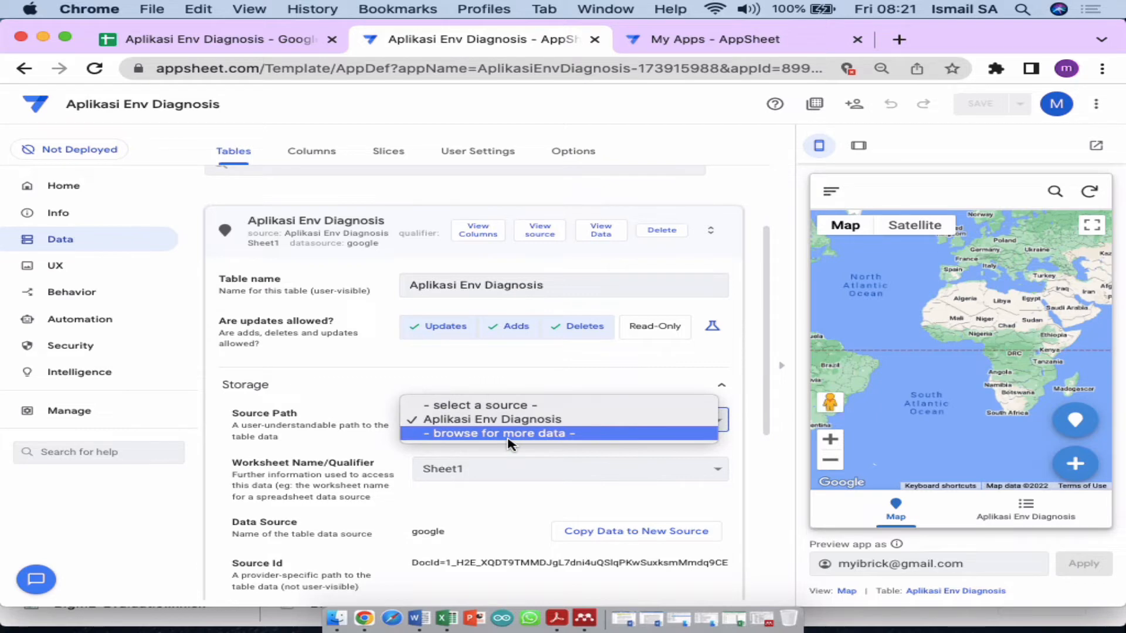
pyautogui.click(508, 434)
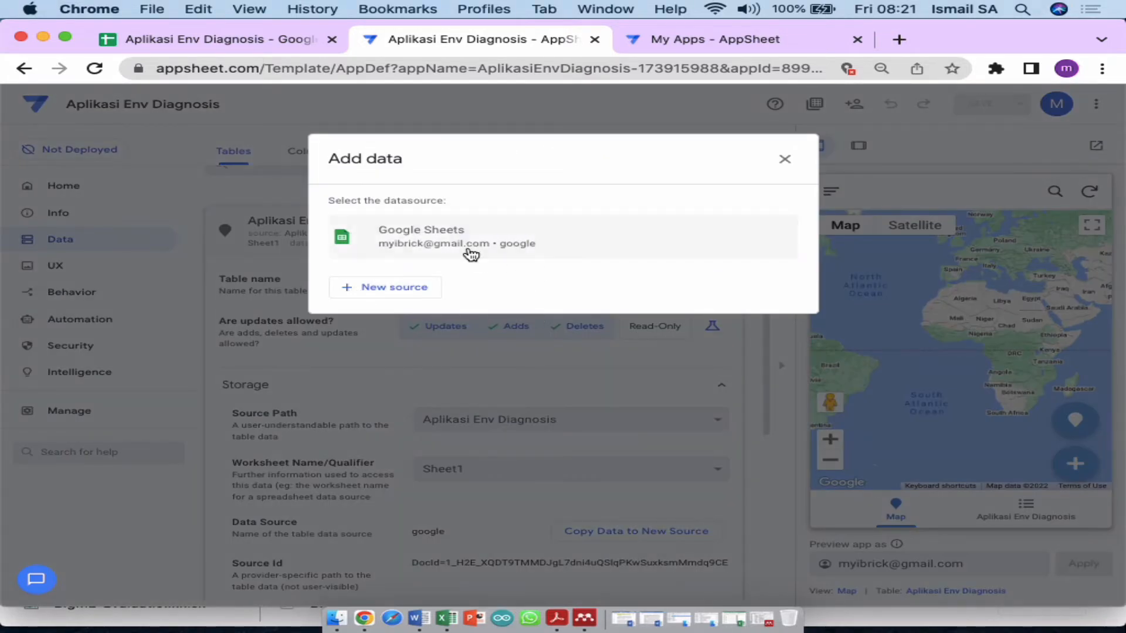
pyautogui.click(470, 253)
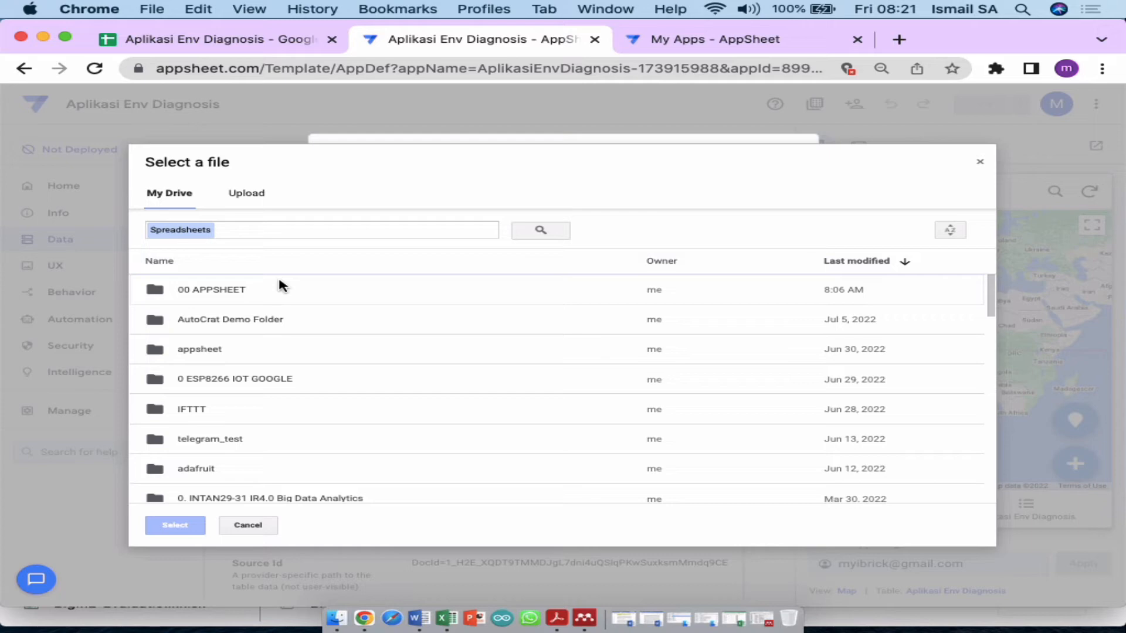
pyautogui.doubleClick(251, 293)
pyautogui.click(265, 304)
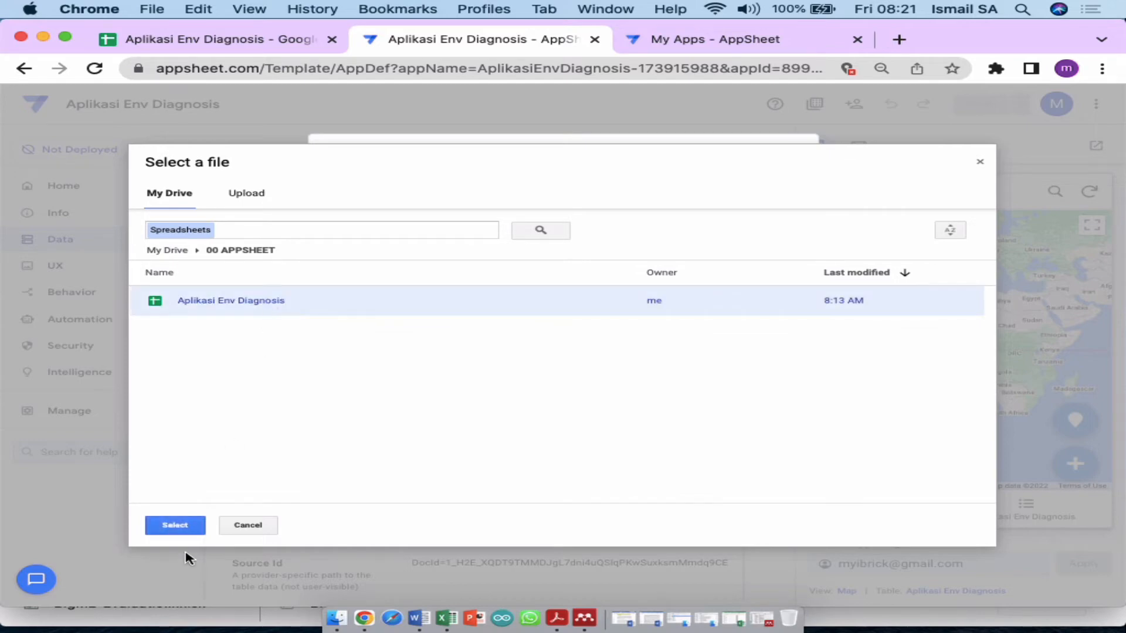
pyautogui.click(249, 526)
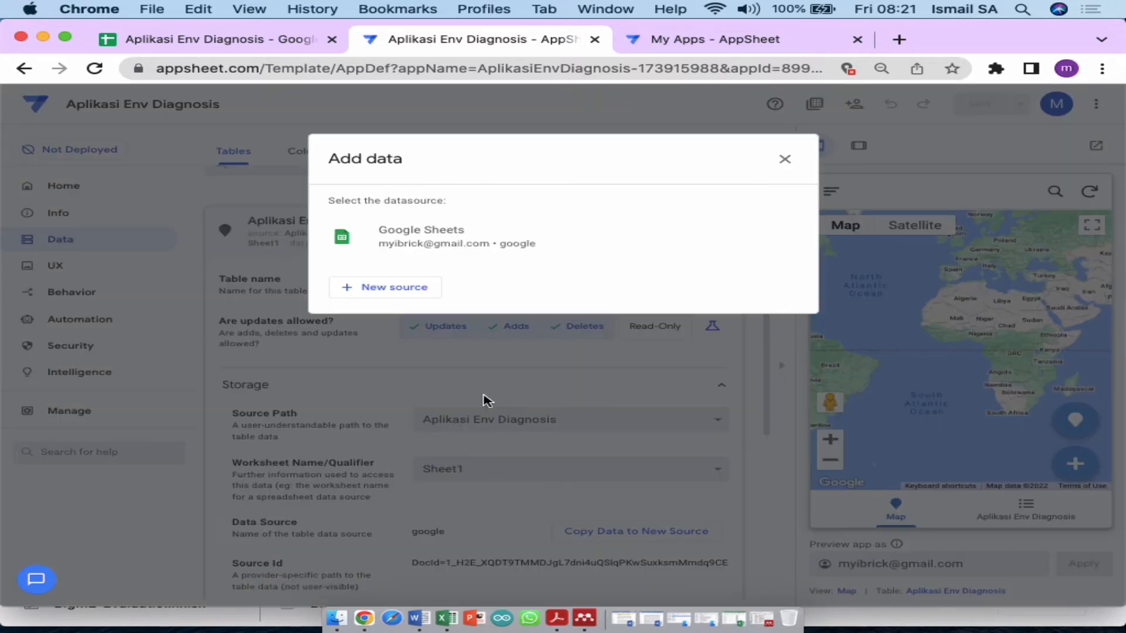
pyautogui.click(784, 159)
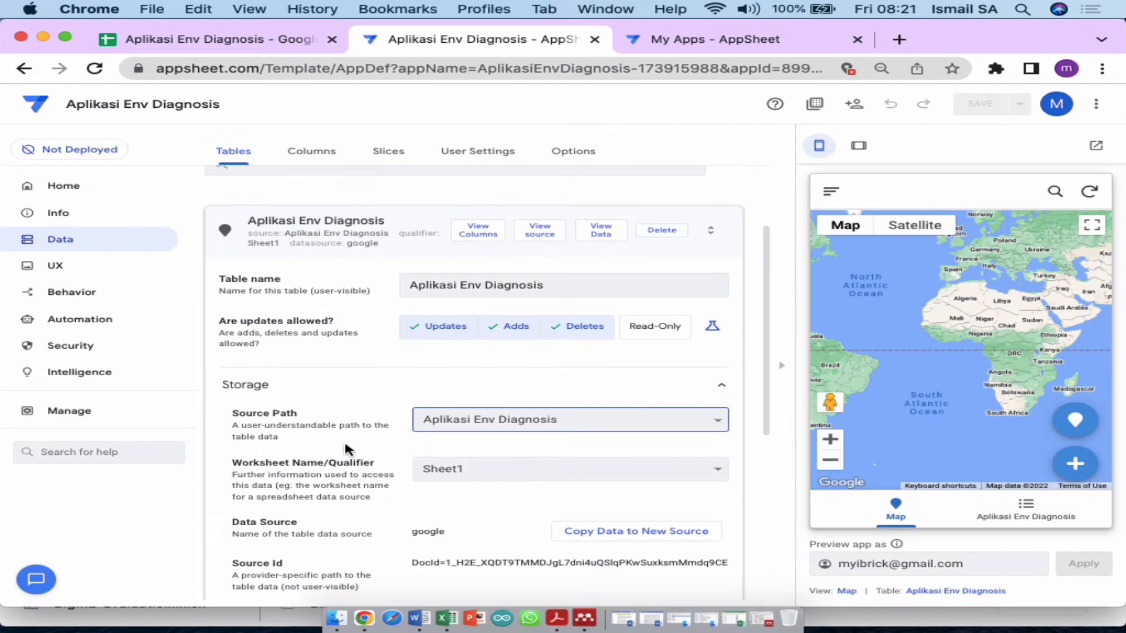
# Step: Open the table's 16-column list and review ID as key with UNIQUEID(), Date TODAY(), Time TIMENOW()
pyautogui.click(484, 239)
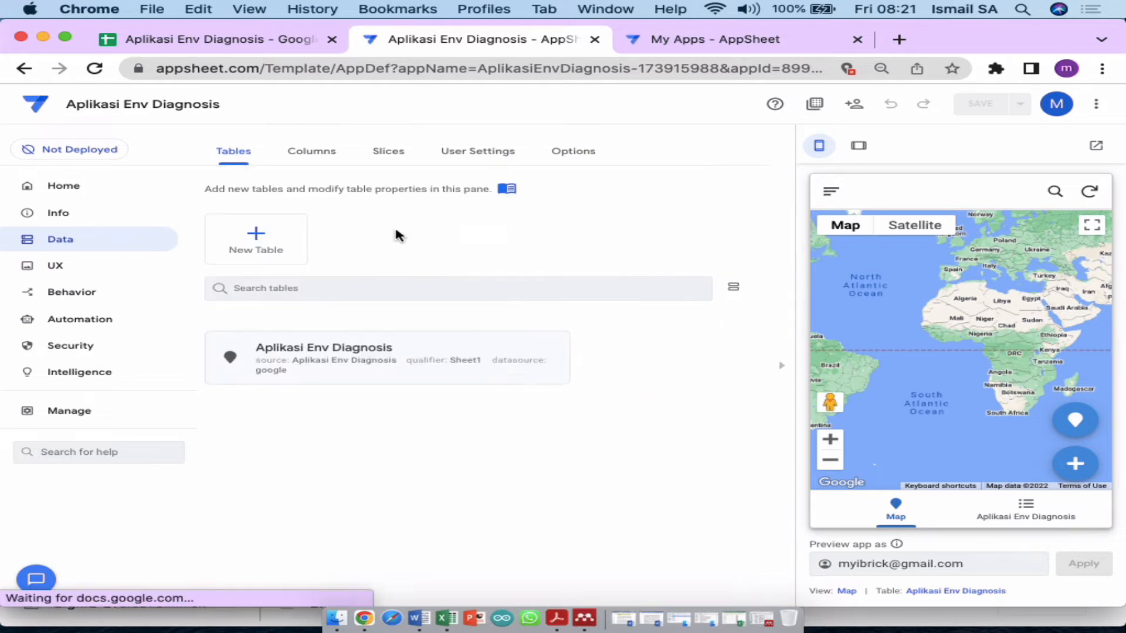
pyautogui.click(370, 354)
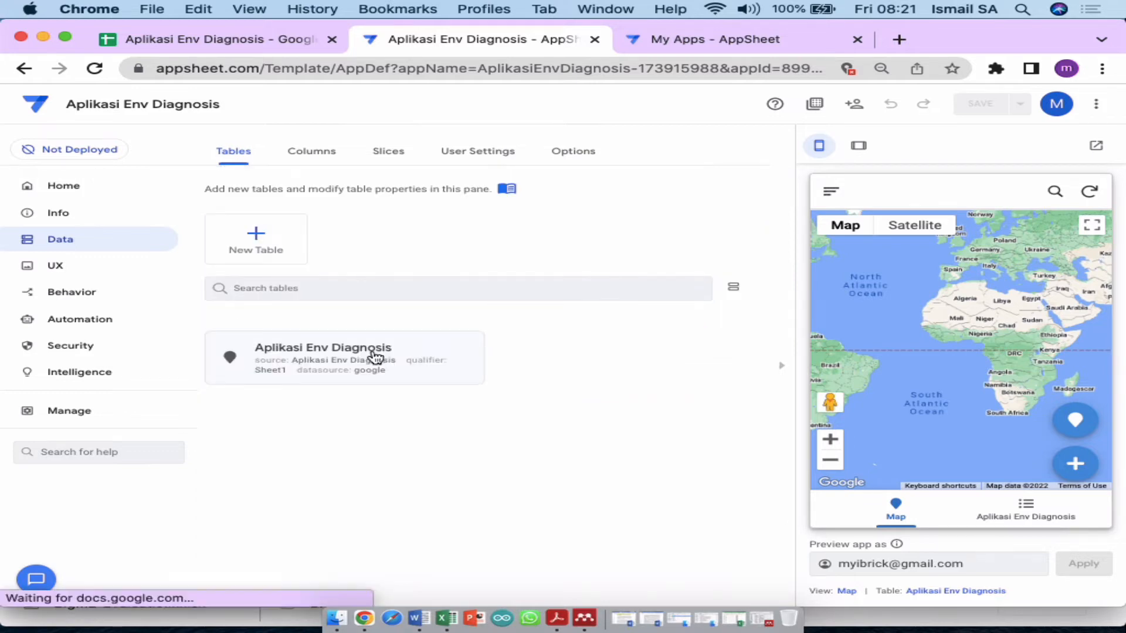
pyautogui.click(479, 231)
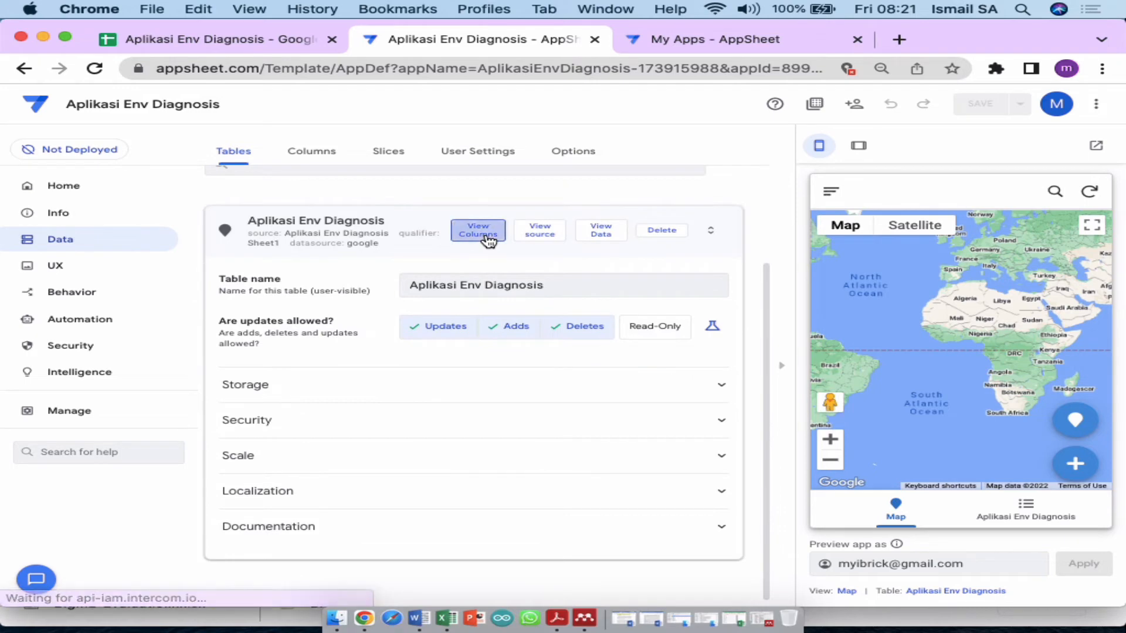
pyautogui.scroll(-3, 452, 453)
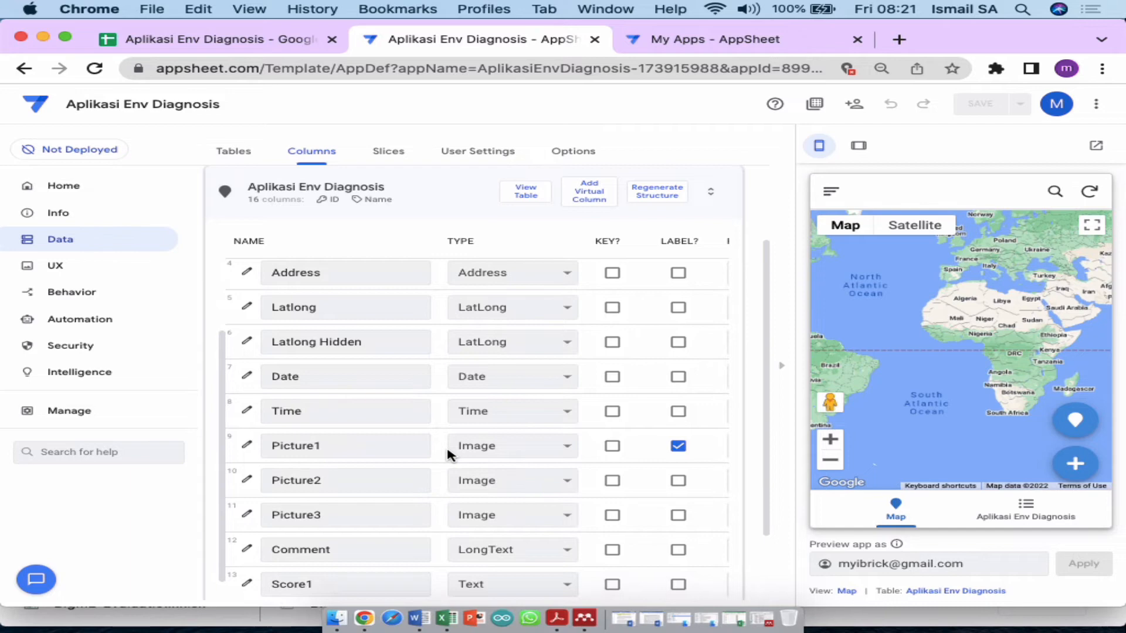
pyautogui.scroll(3, 448, 456)
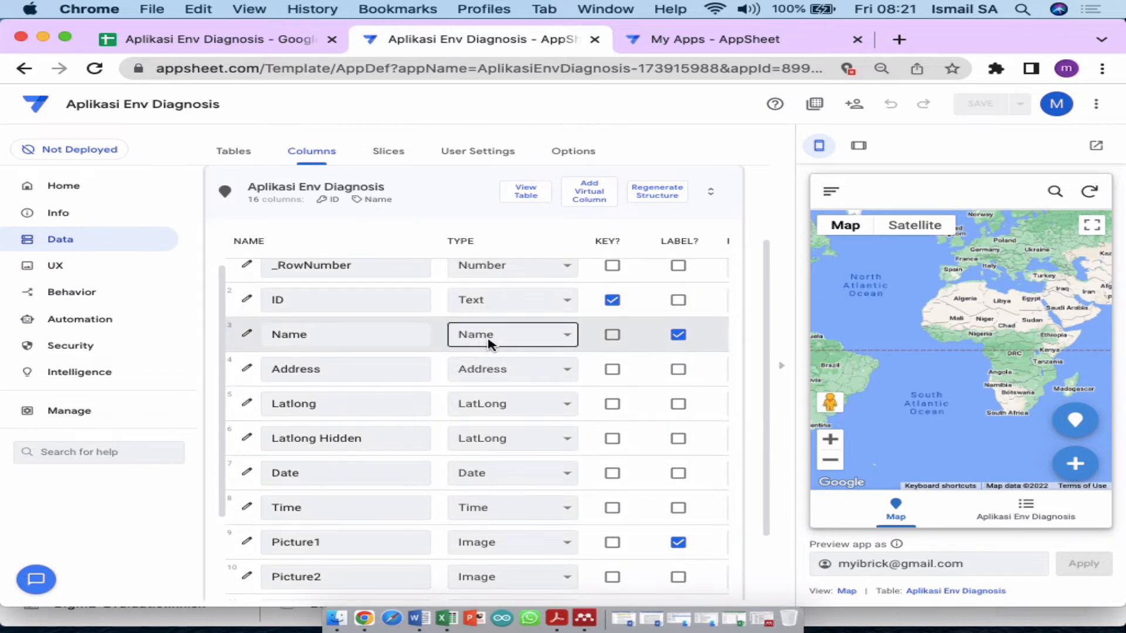
pyautogui.hscroll(5, 497, 346)
pyautogui.hscroll(5, 498, 346)
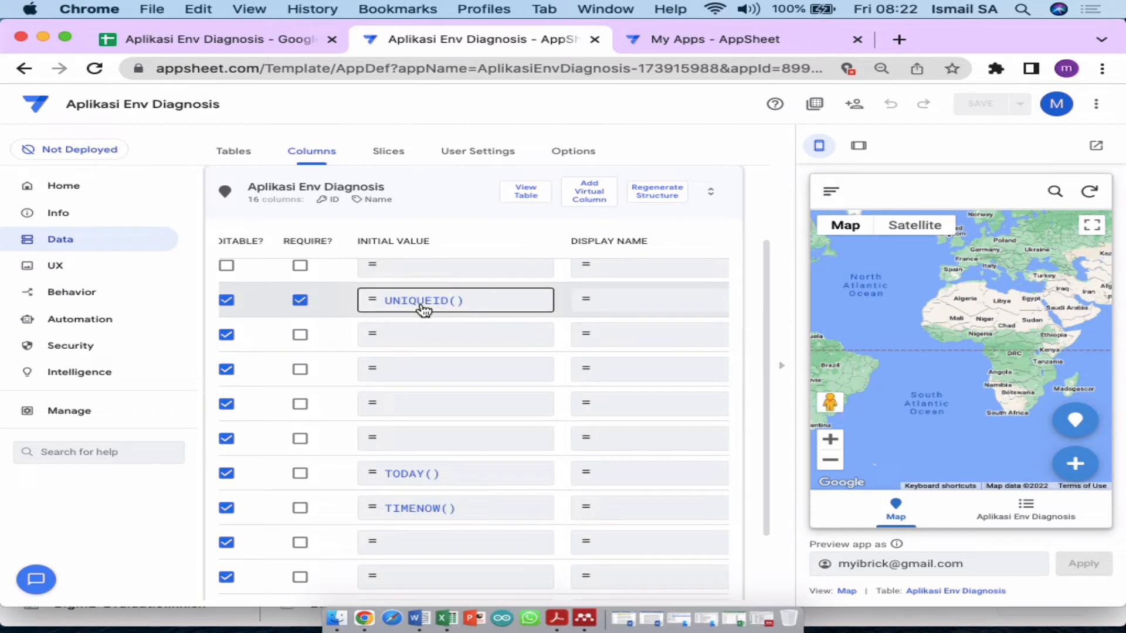
pyautogui.hscroll(-8, 431, 310)
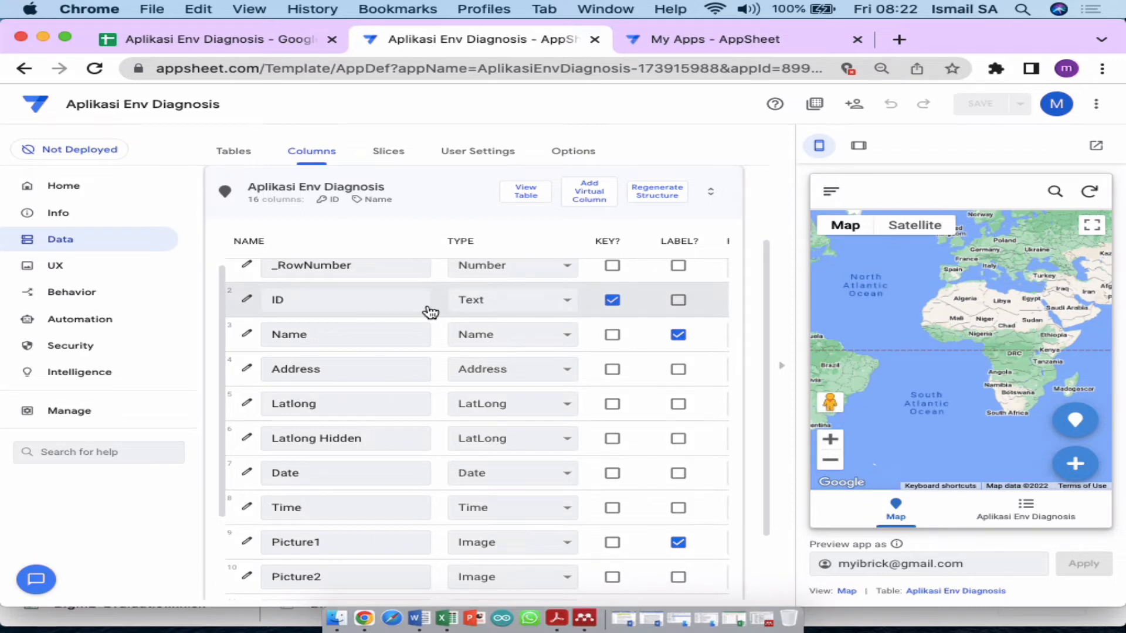
# Step: Start a new record in the preview and check the form's Date 02/09/2022 and Time 08:22:16 AM
pyautogui.click(1013, 515)
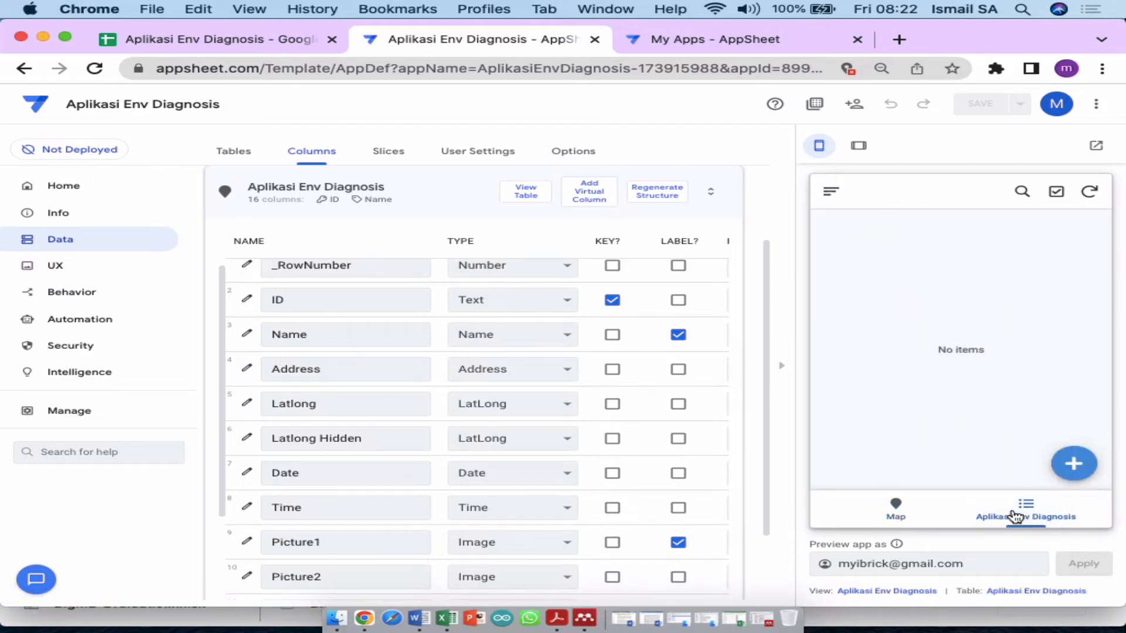
pyautogui.click(1072, 472)
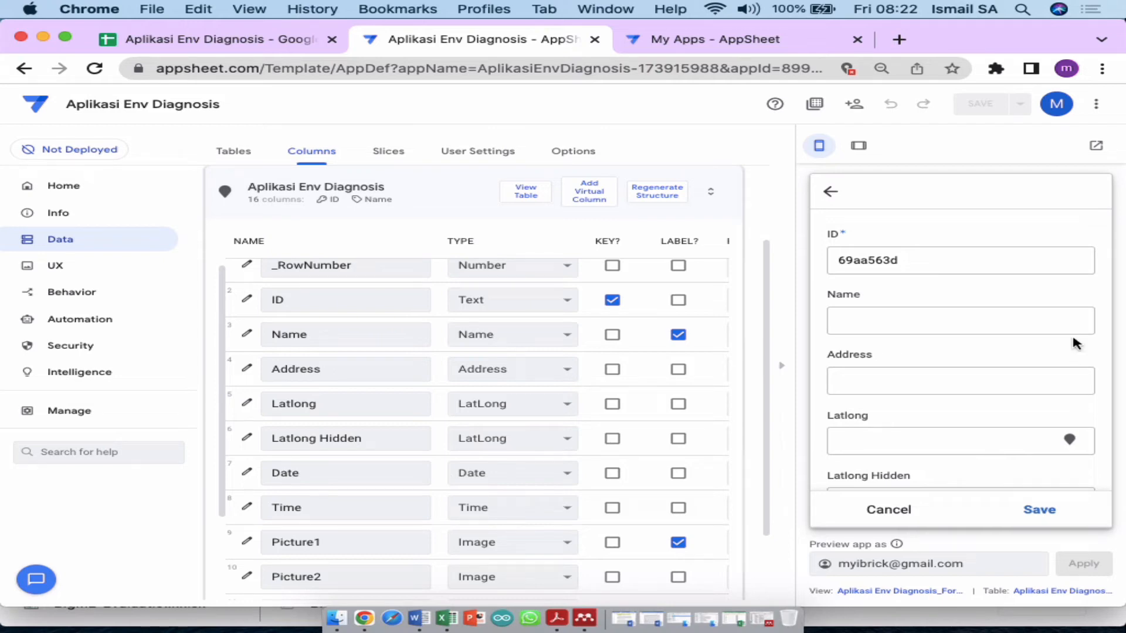
pyautogui.scroll(-3, 975, 332)
pyautogui.scroll(-6, 975, 338)
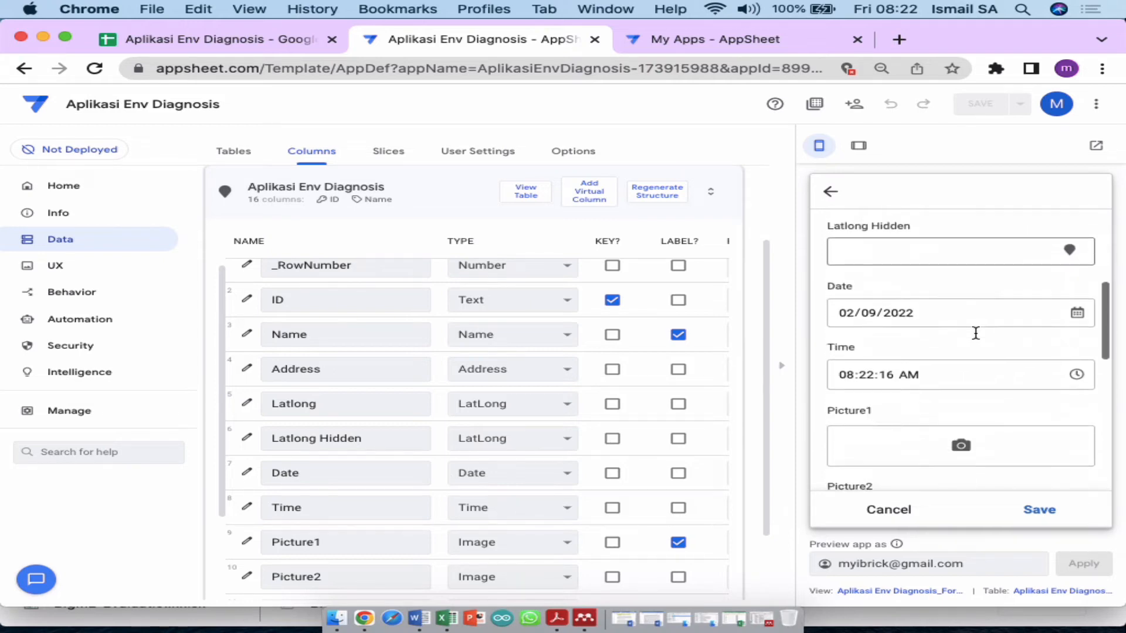
pyautogui.scroll(-3, 975, 338)
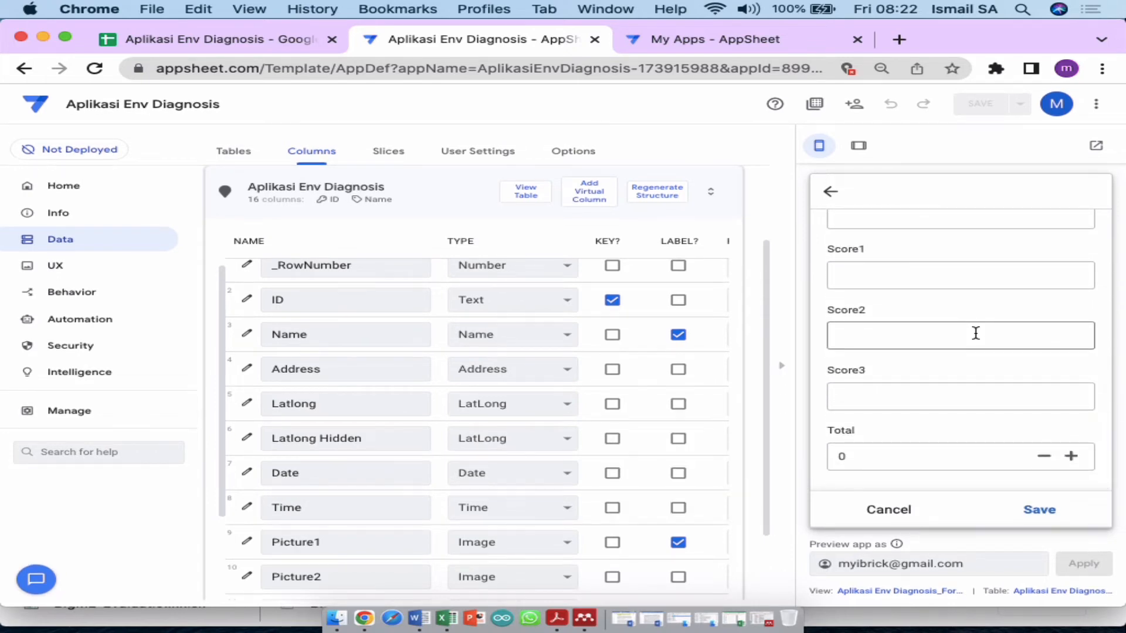
pyautogui.scroll(8, 975, 333)
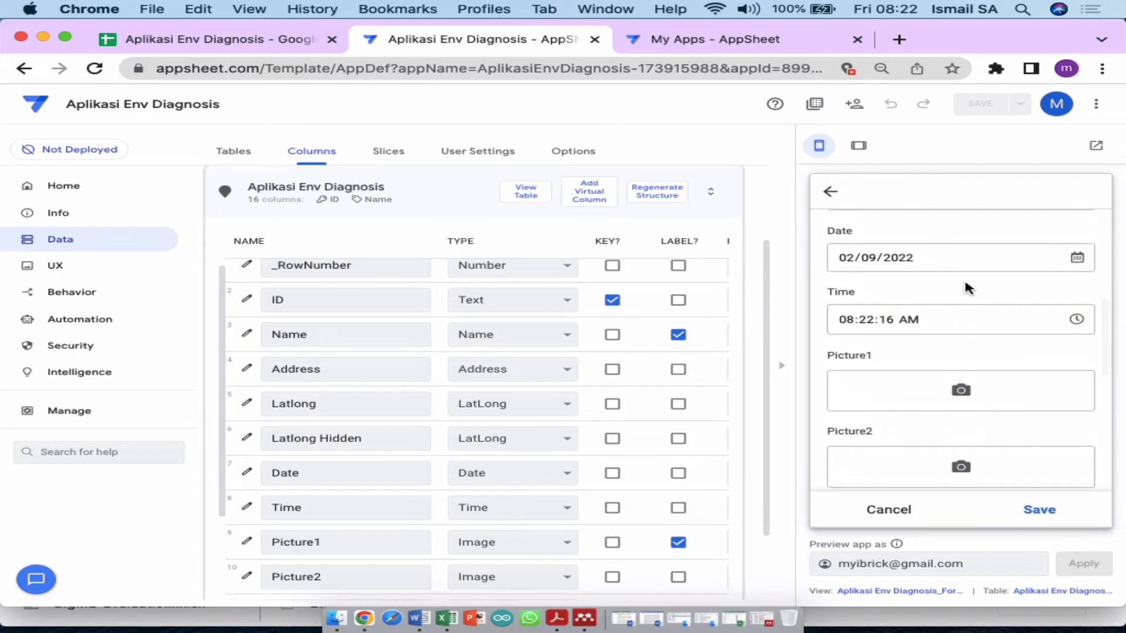
pyautogui.scroll(3, 984, 311)
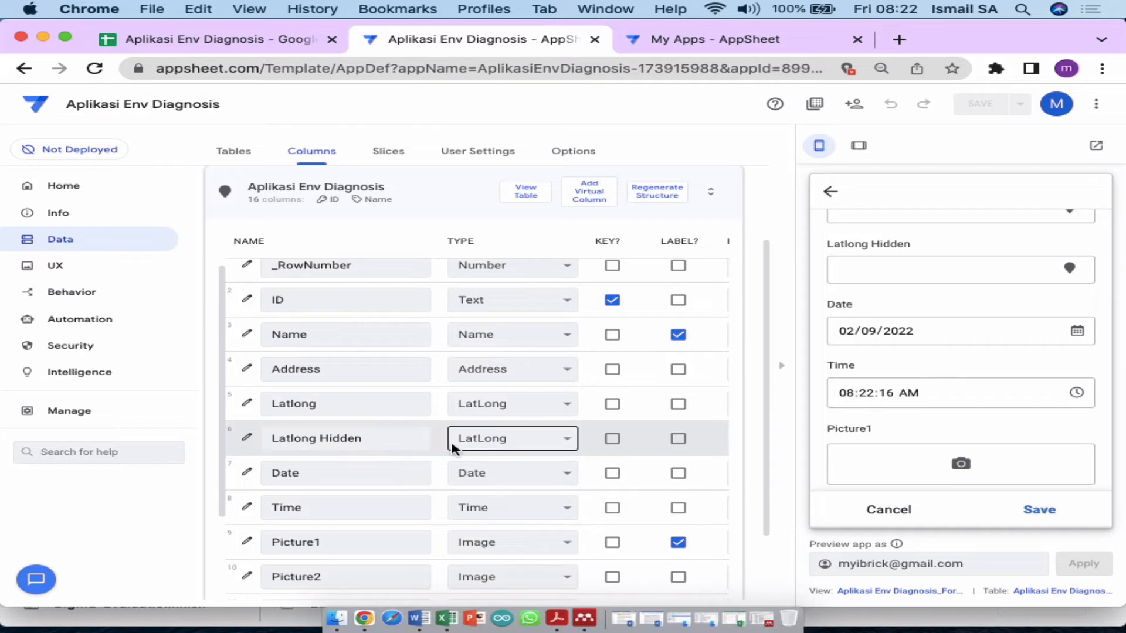
pyautogui.hscroll(10, 331, 460)
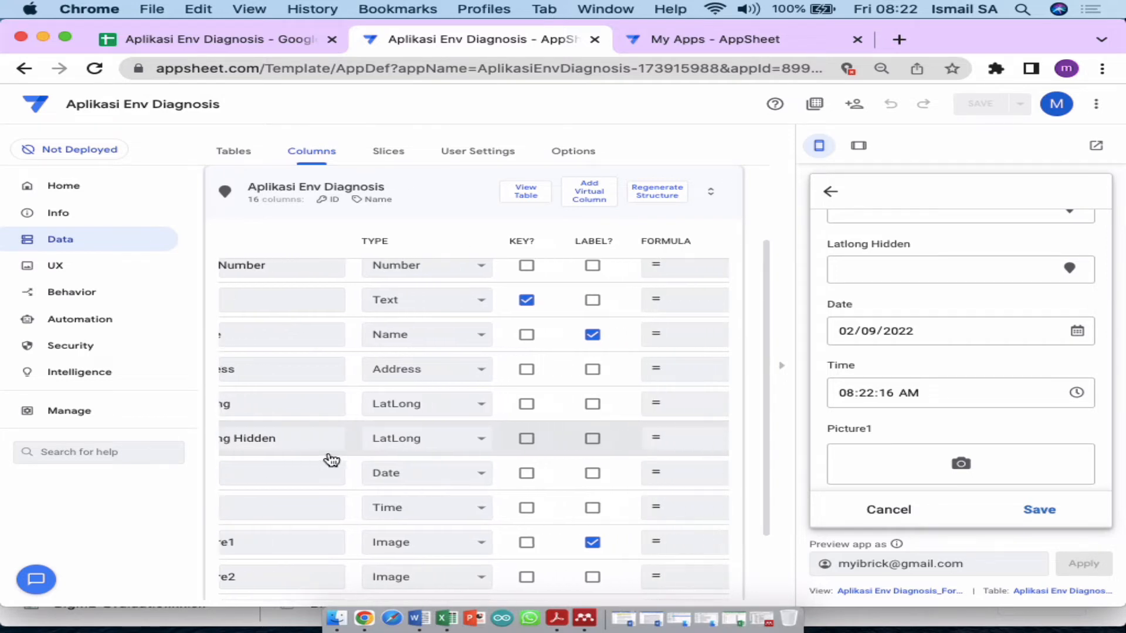
pyautogui.hscroll(3, 331, 460)
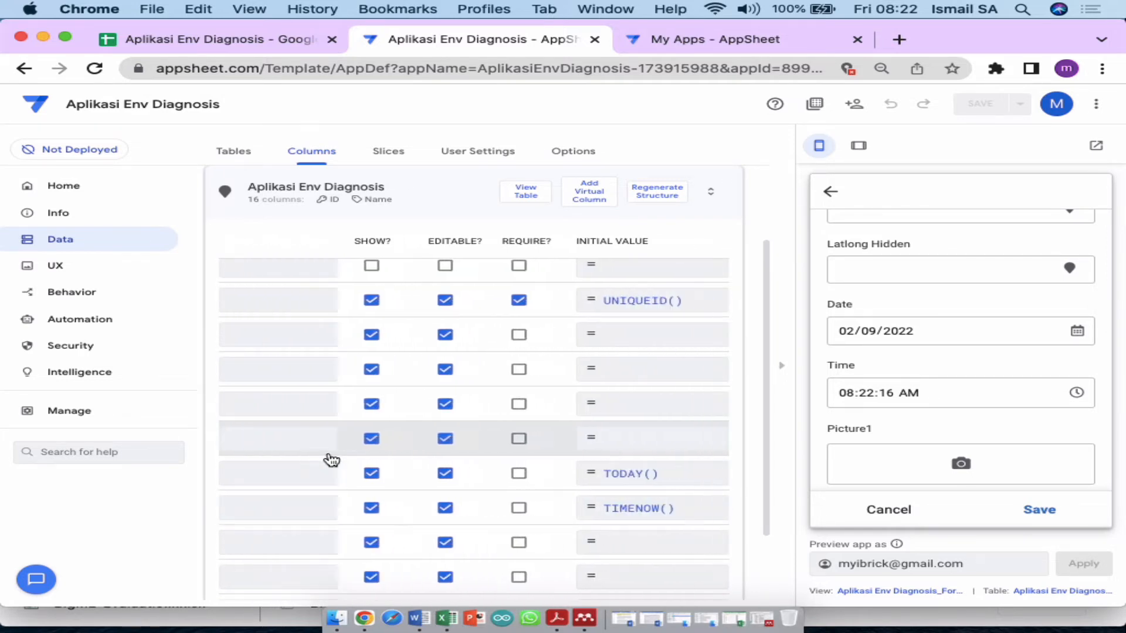
pyautogui.hscroll(-10, 330, 457)
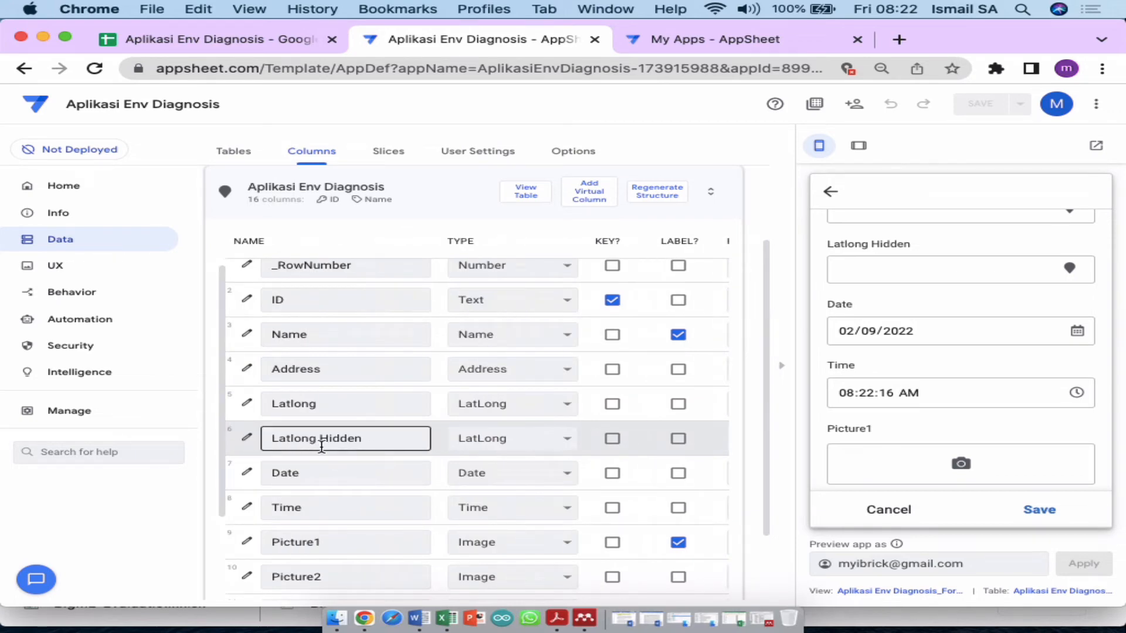
# Step: Stop showing the Latlong Hidden column in the app
pyautogui.click(245, 439)
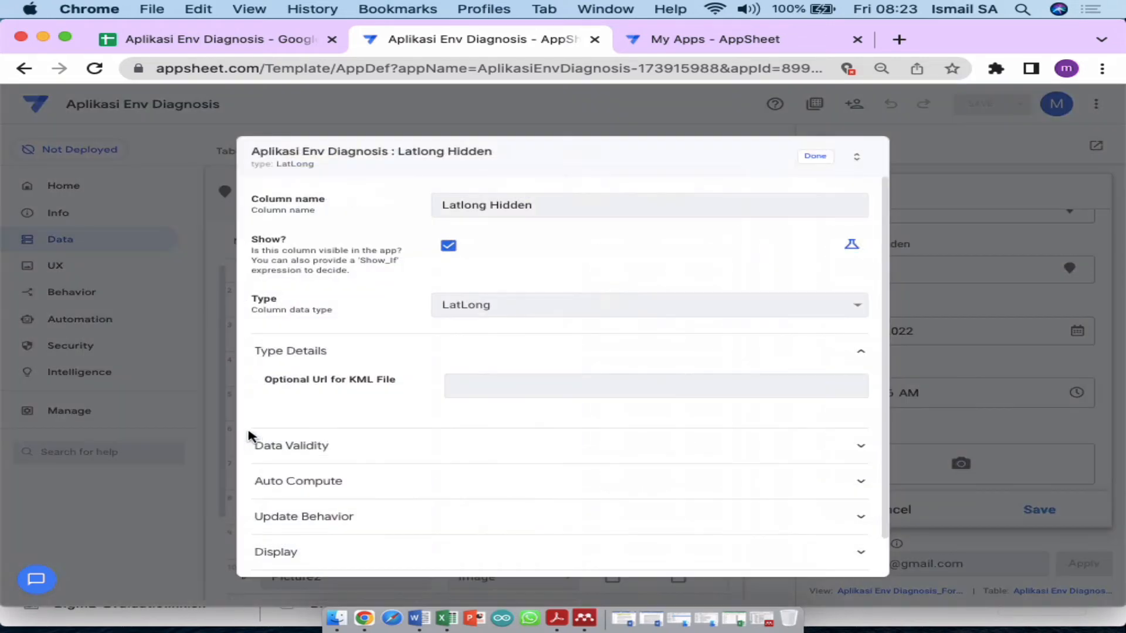
pyautogui.click(449, 249)
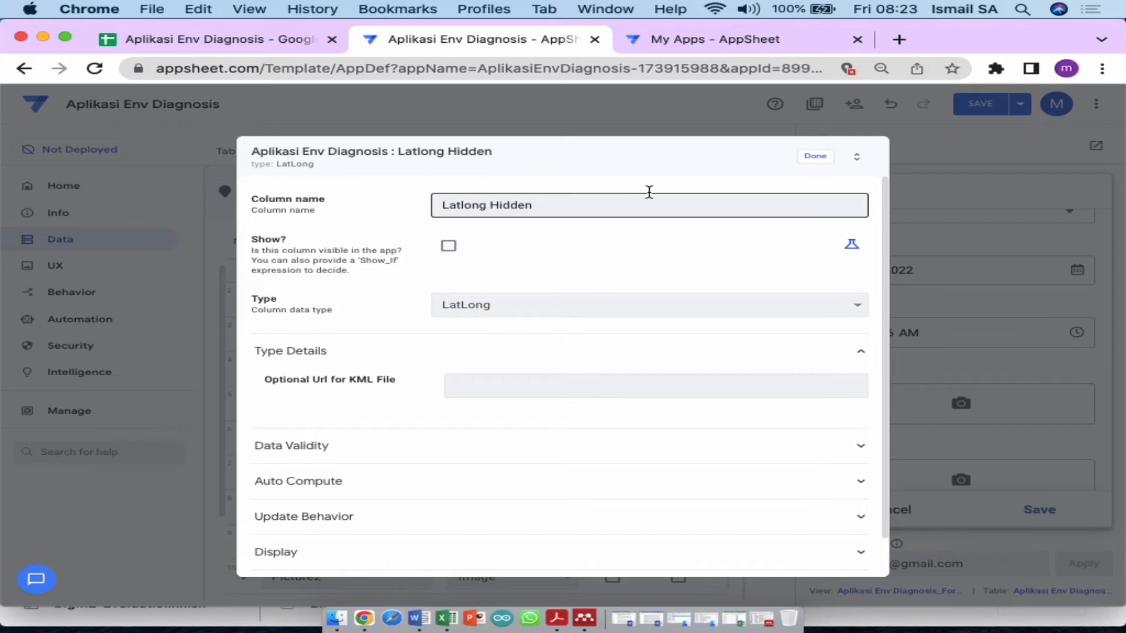
pyautogui.click(814, 158)
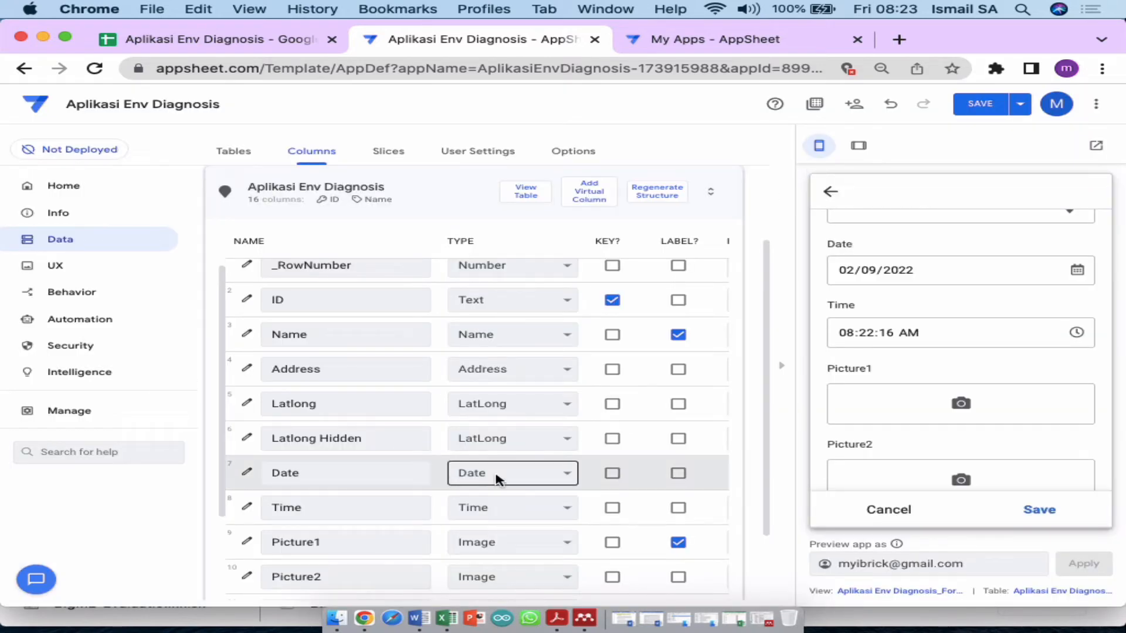
# Step: Enter HERE() as Latlong Hidden's initial value in the Expression Assistant and save it
pyautogui.hscroll(3, 543, 448)
pyautogui.hscroll(5, 543, 448)
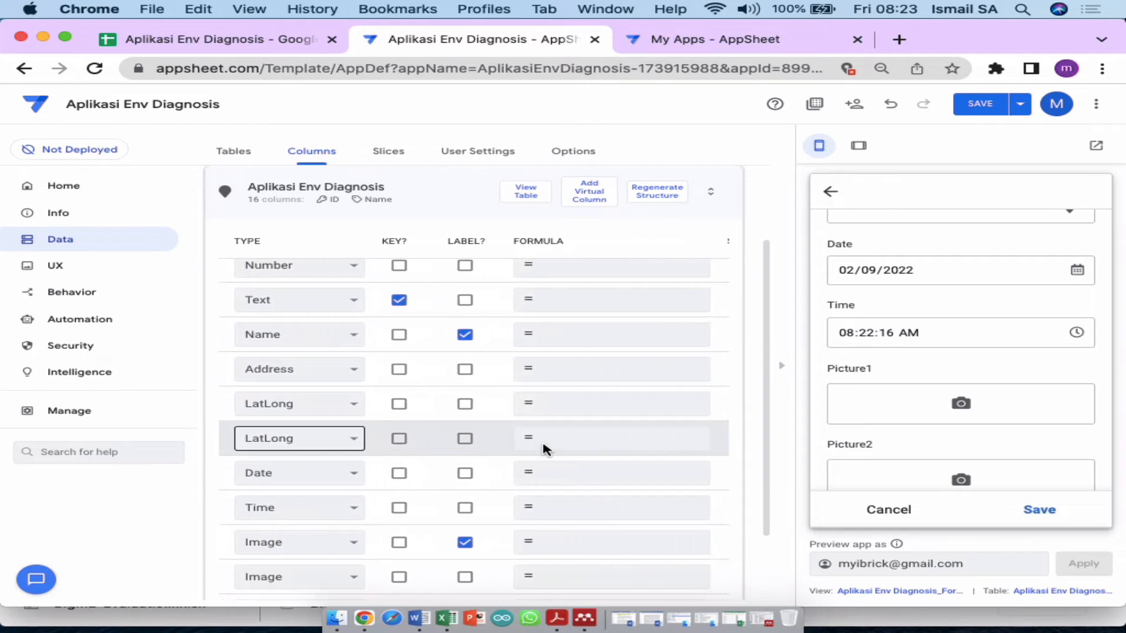
pyautogui.hscroll(3, 546, 451)
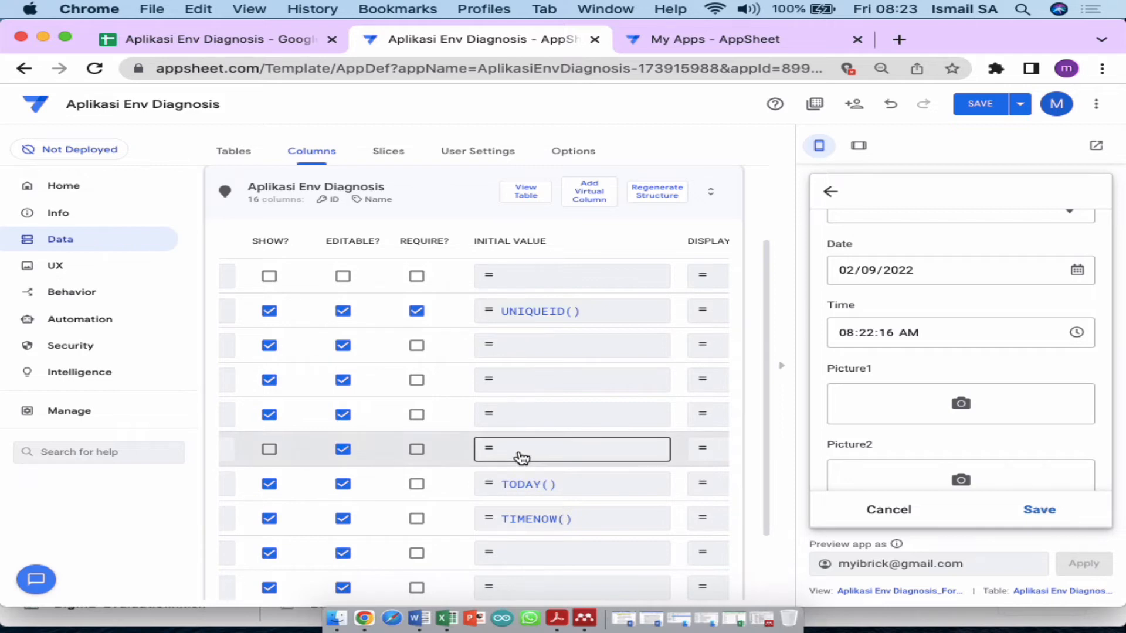
pyautogui.click(521, 458)
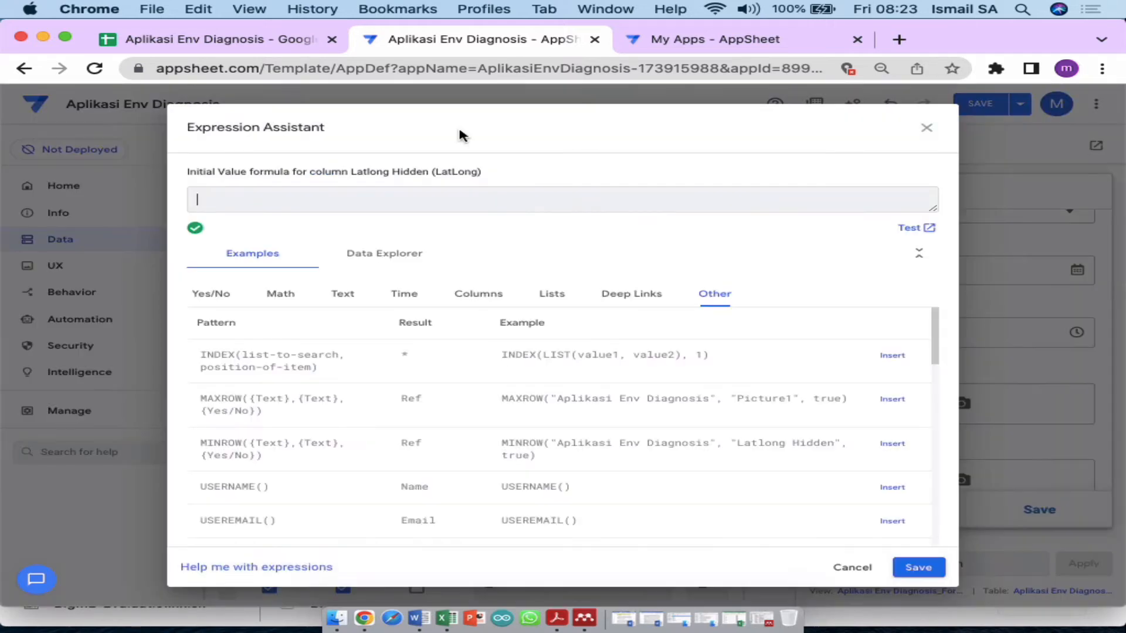
pyautogui.write('HERE')
pyautogui.write('()')
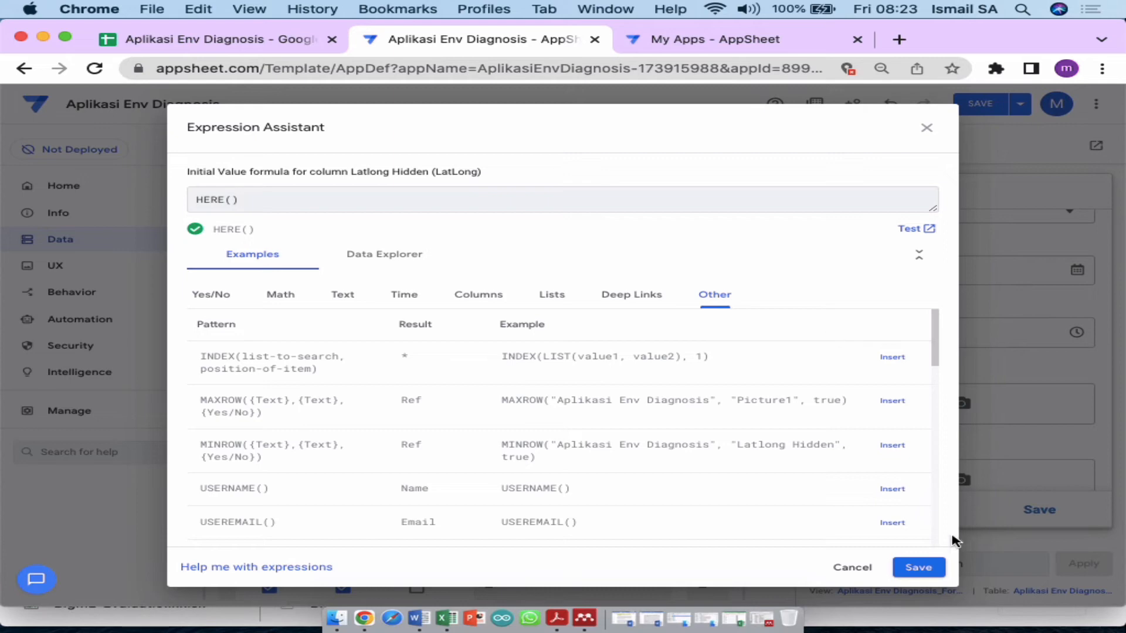
pyautogui.click(918, 567)
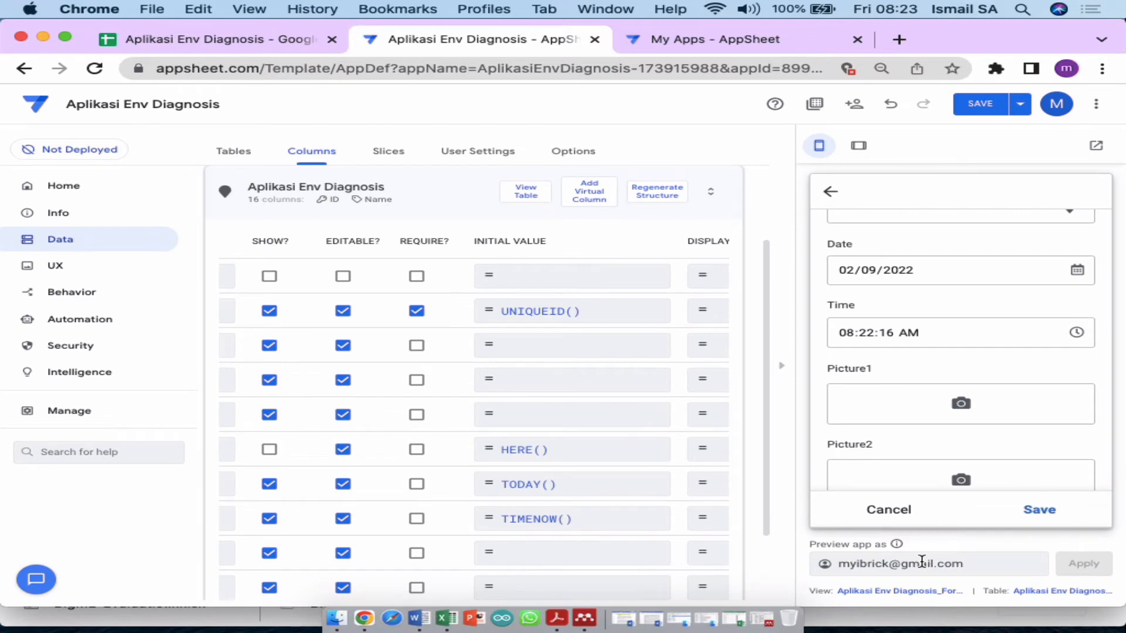
# Step: Save the column changes and scroll the Columns grid to bring NAME and TYPE into view
pyautogui.click(1003, 107)
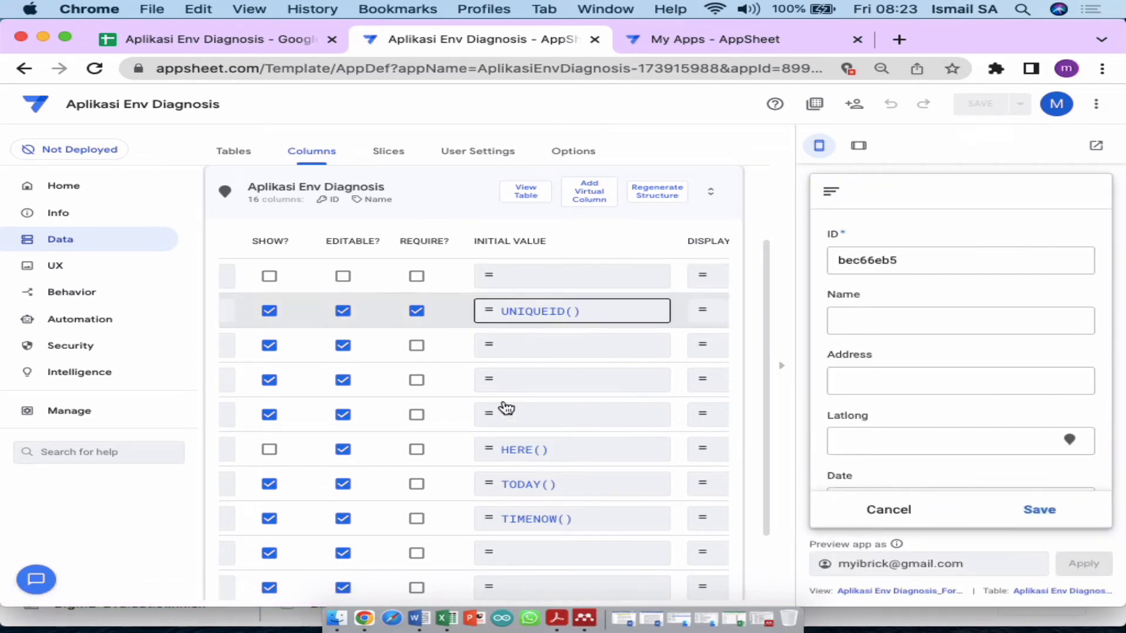
pyautogui.scroll(-5, 506, 410)
pyautogui.hscroll(-5, 503, 419)
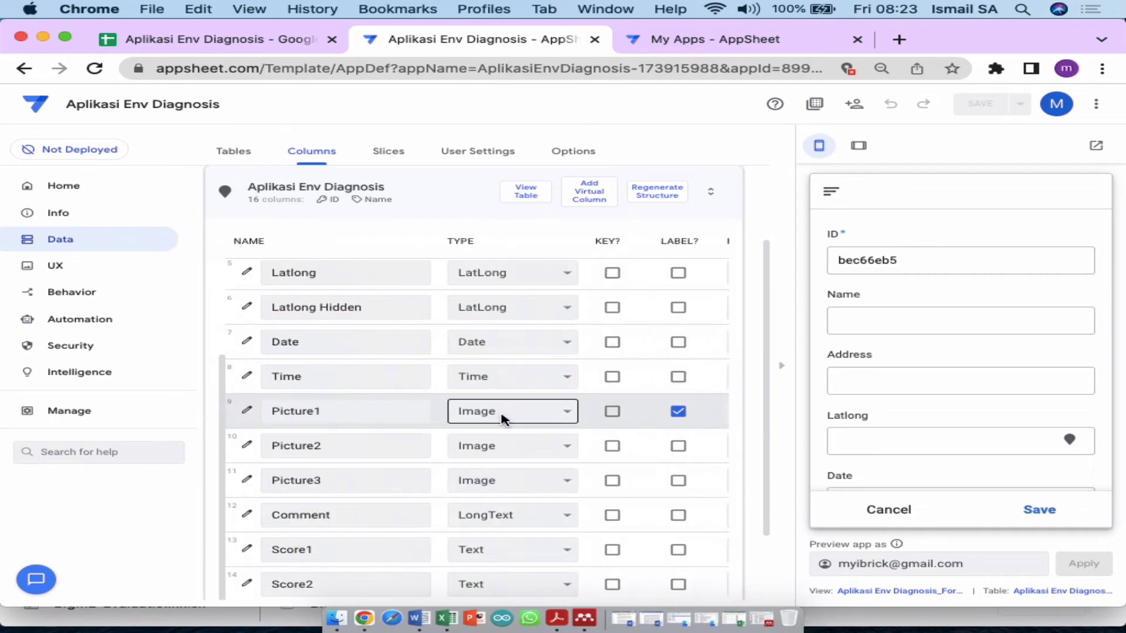
pyautogui.hscroll(2, 503, 418)
# Step: Change the Score1, Score2 and Score3 column types from Text to Number
pyautogui.scroll(1, 565, 427)
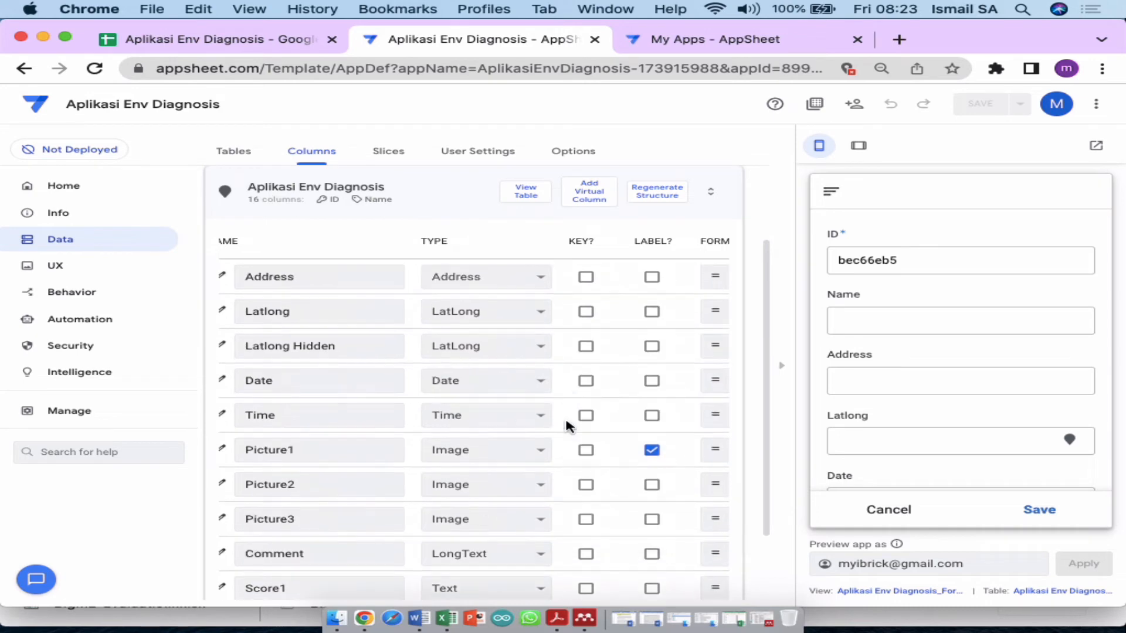
pyautogui.scroll(-1, 565, 428)
pyautogui.scroll(-5, 987, 407)
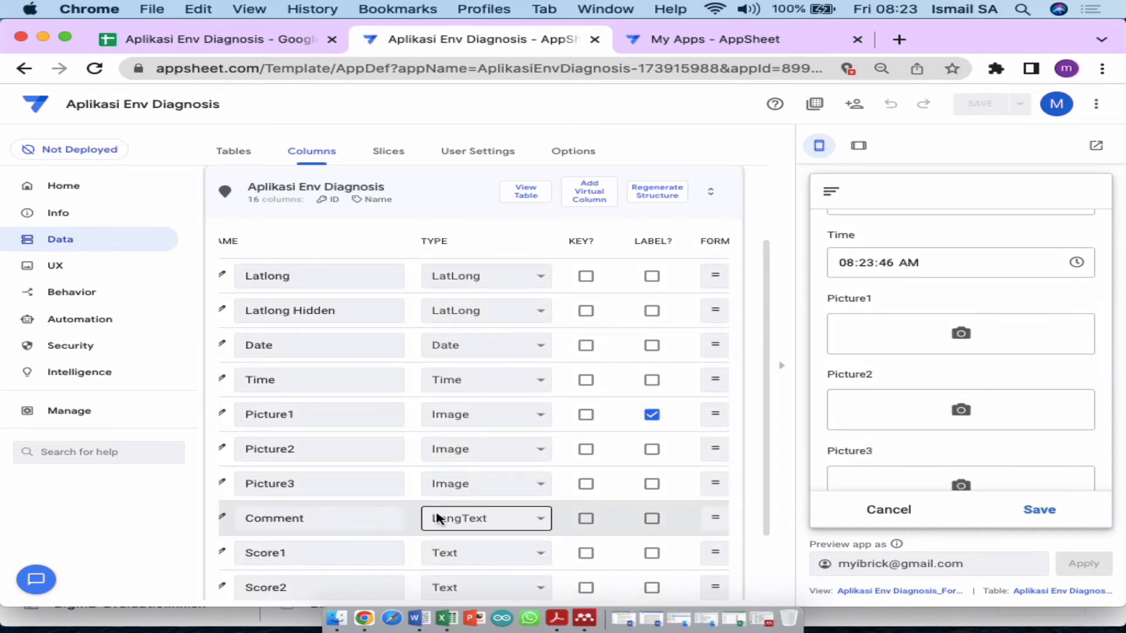
pyautogui.scroll(-1, 438, 515)
pyautogui.hscroll(-2, 334, 532)
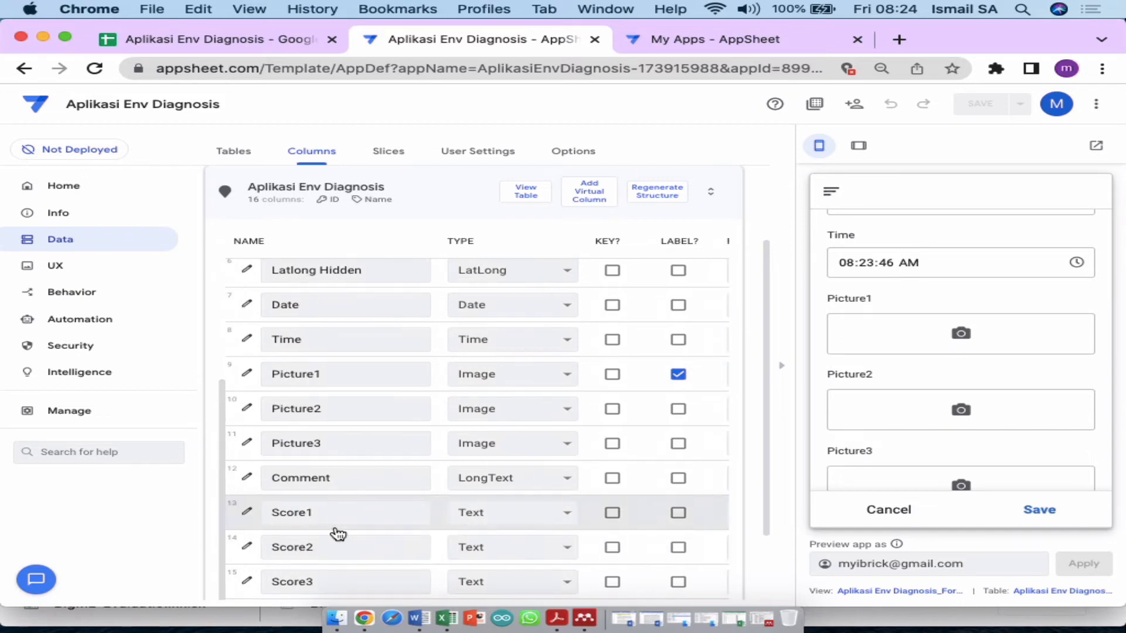
pyautogui.scroll(-3, 759, 533)
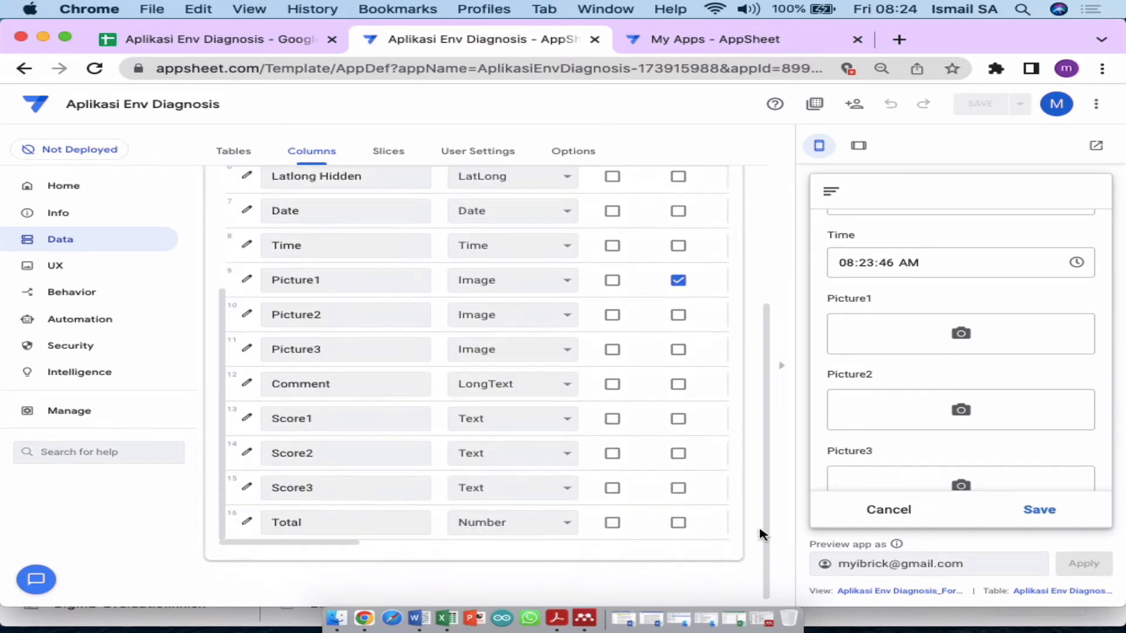
pyautogui.click(472, 420)
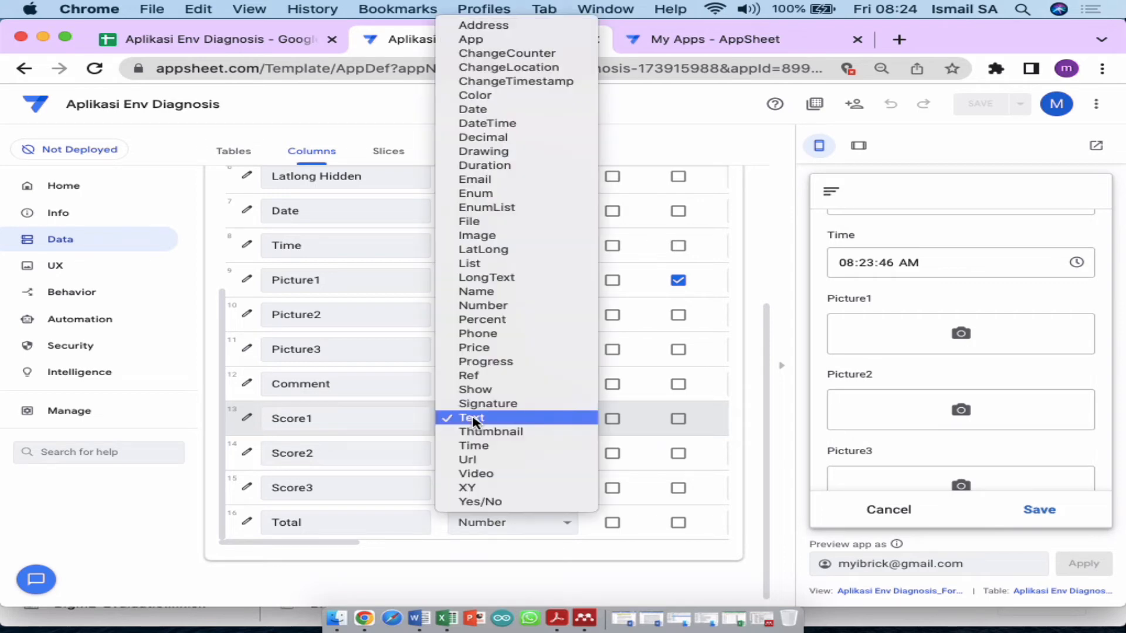
pyautogui.click(518, 305)
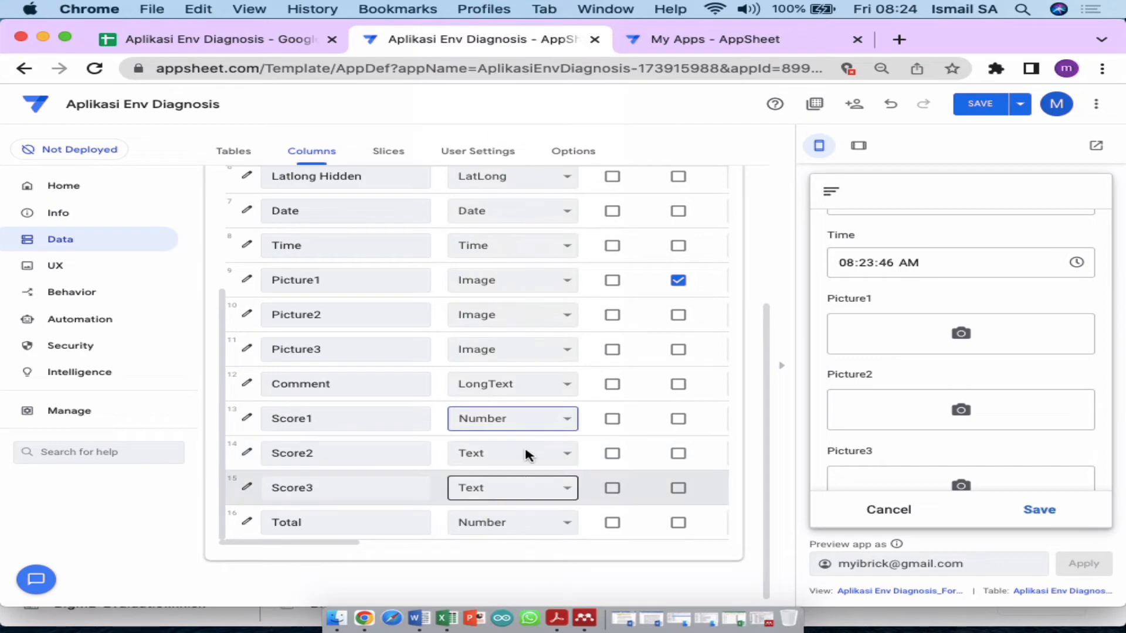
pyautogui.click(527, 454)
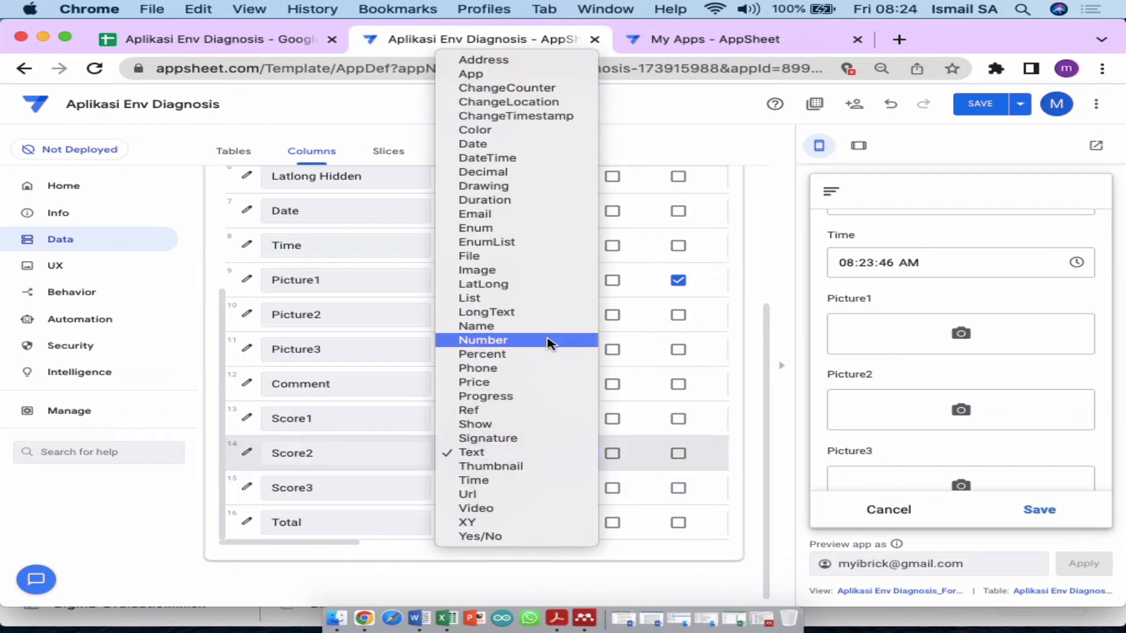
pyautogui.click(548, 343)
pyautogui.click(535, 485)
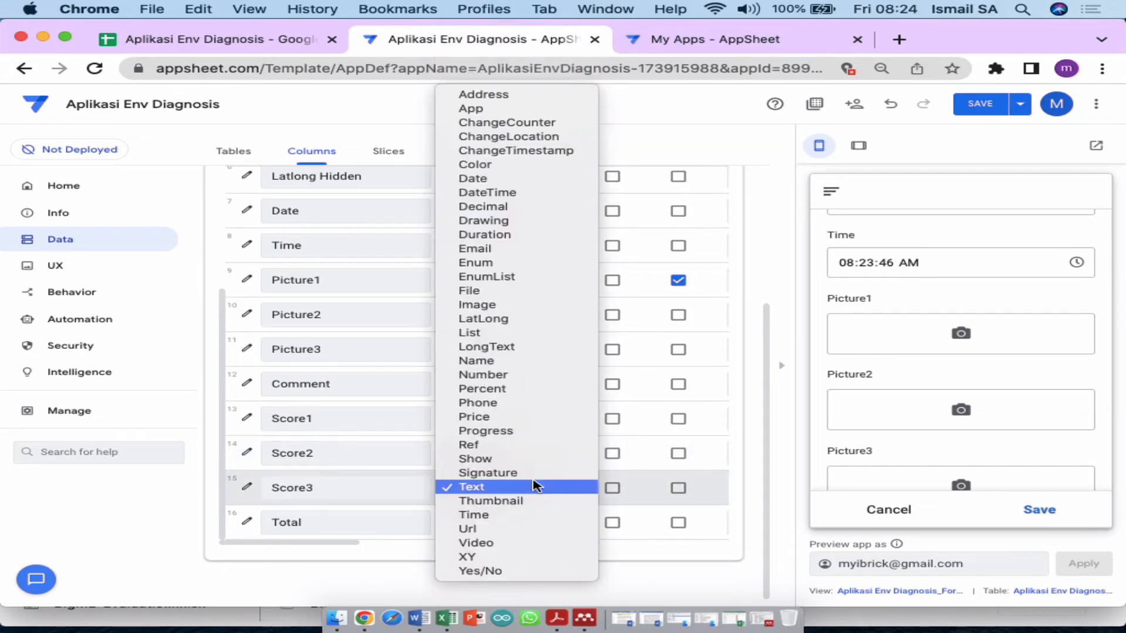
pyautogui.click(543, 374)
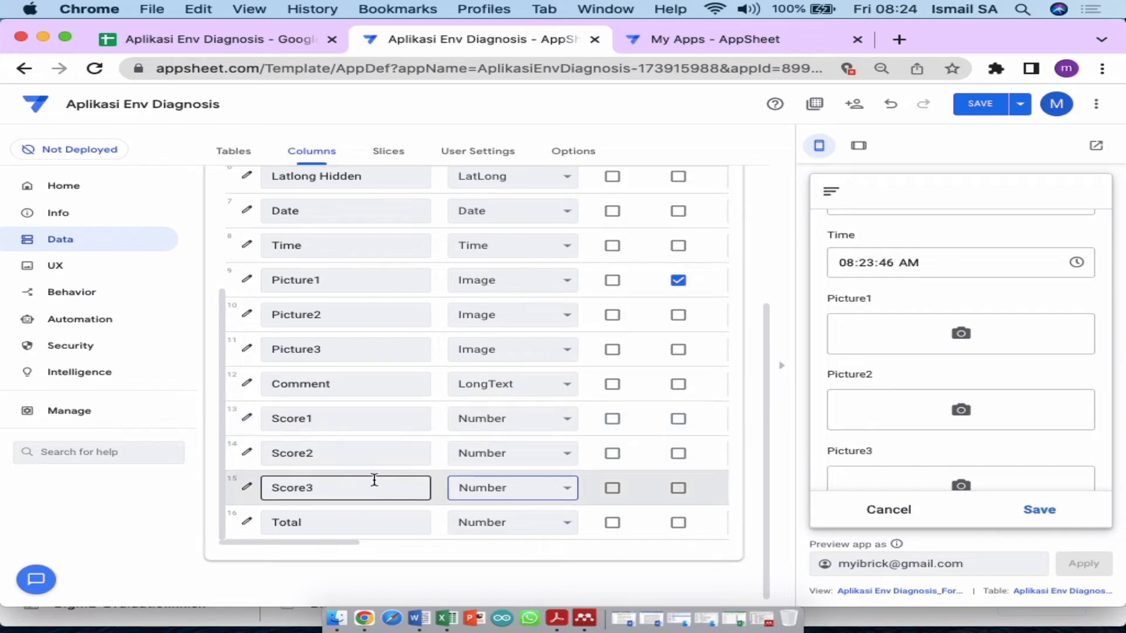
# Step: Test the Score1 number field in the preview, raising it then resetting it to 0
pyautogui.scroll(-5, 897, 408)
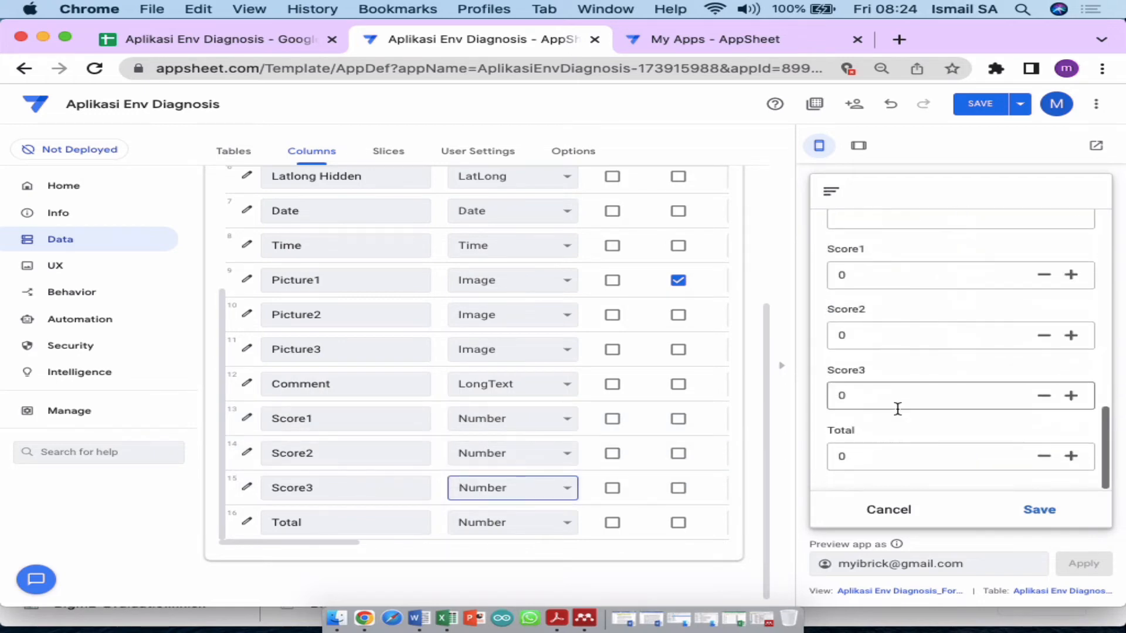
pyautogui.tripleClick(1079, 278)
pyautogui.tripleClick(1079, 278)
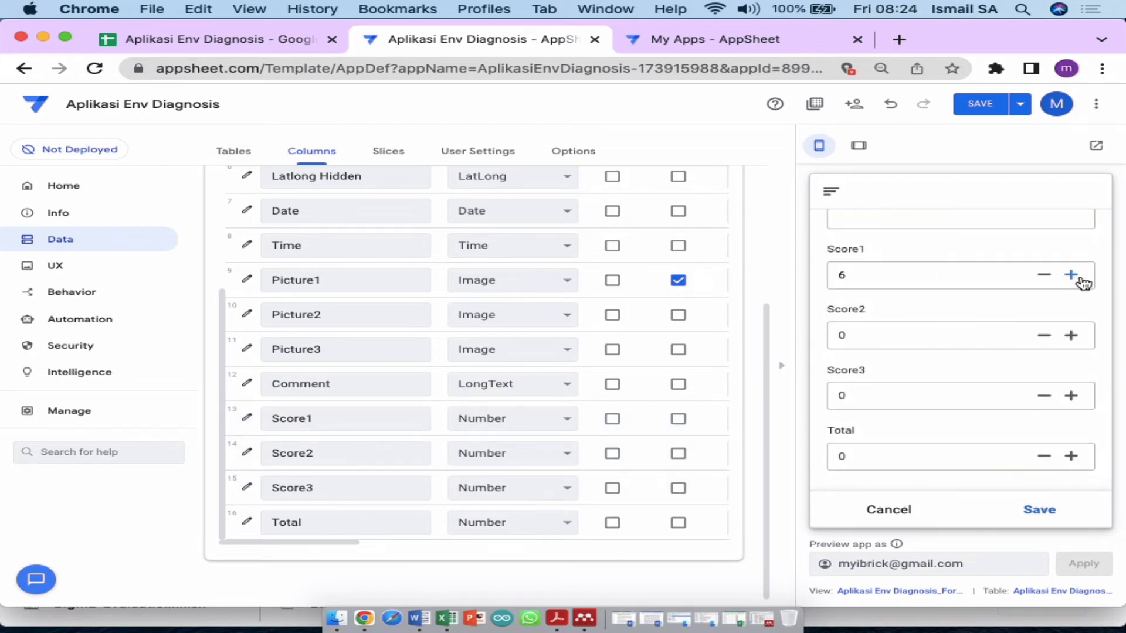
pyautogui.tripleClick(1078, 279)
pyautogui.doubleClick(1079, 278)
pyautogui.doubleClick(1046, 277)
pyautogui.doubleClick(1047, 278)
pyautogui.tripleClick(1047, 278)
pyautogui.doubleClick(1047, 278)
pyautogui.doubleClick(1047, 278)
# Step: Give Score1 a maximum value of 5, minimum value of 1 and increase/decrease step of 1
pyautogui.click(248, 420)
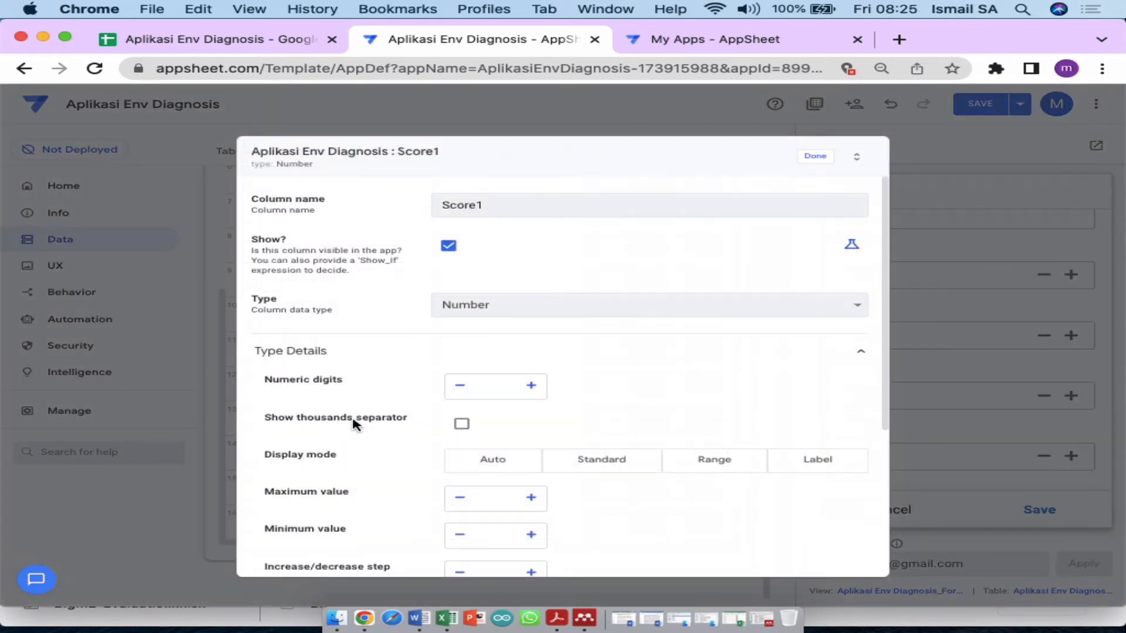
pyautogui.scroll(-5, 354, 423)
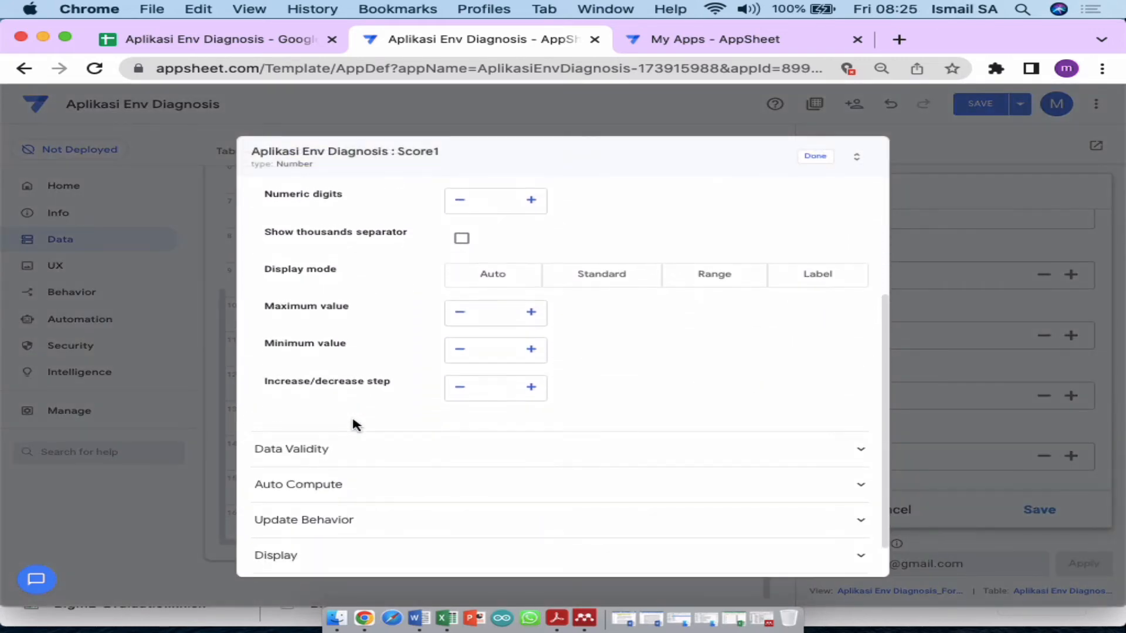
pyautogui.scroll(2, 354, 423)
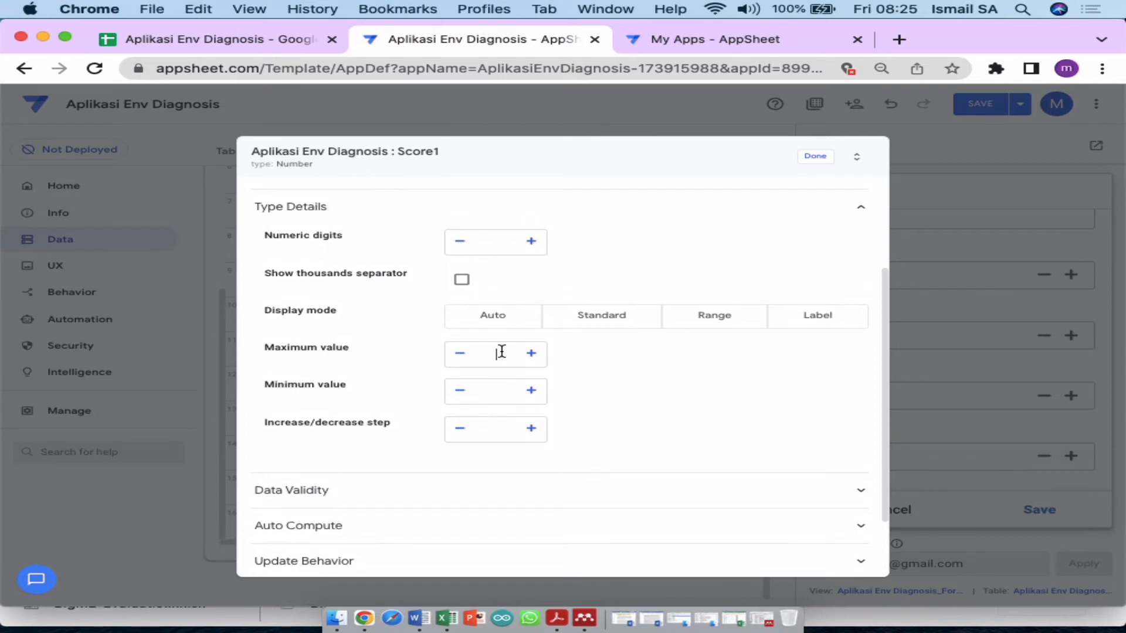
pyautogui.write('5')
pyautogui.click(497, 388)
pyautogui.write('1')
pyautogui.click(537, 430)
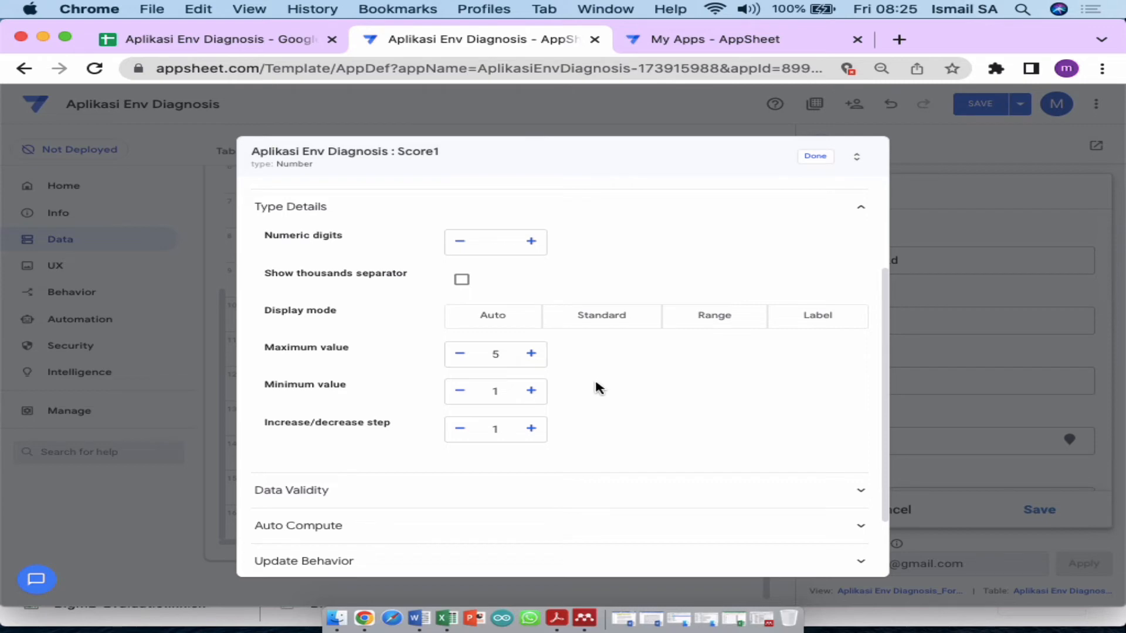
pyautogui.scroll(-3, 599, 387)
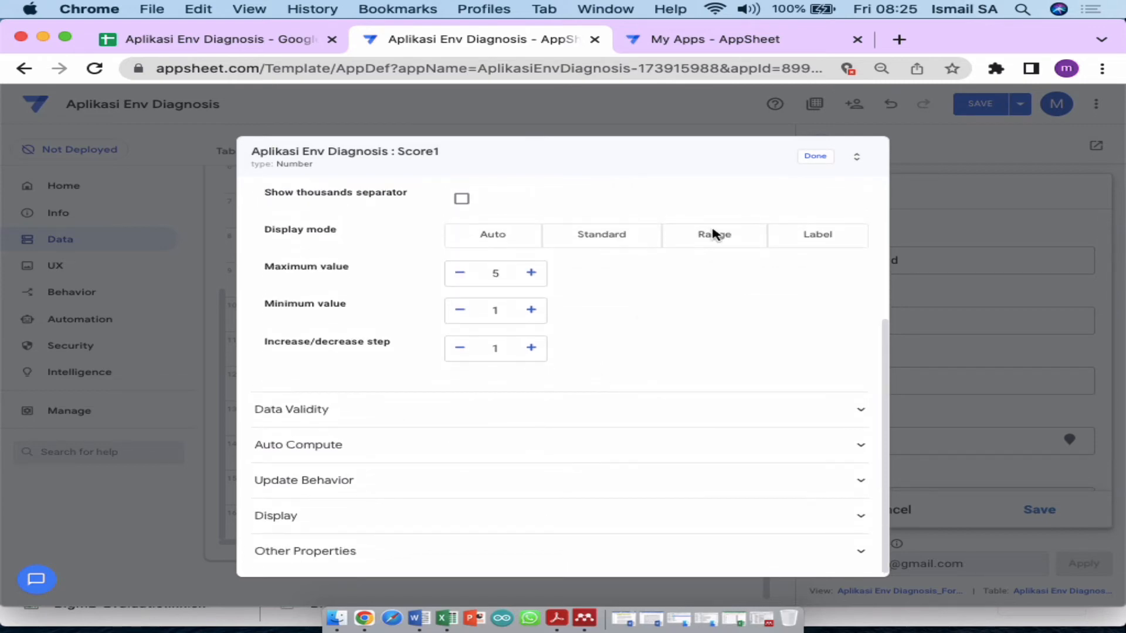
pyautogui.click(812, 162)
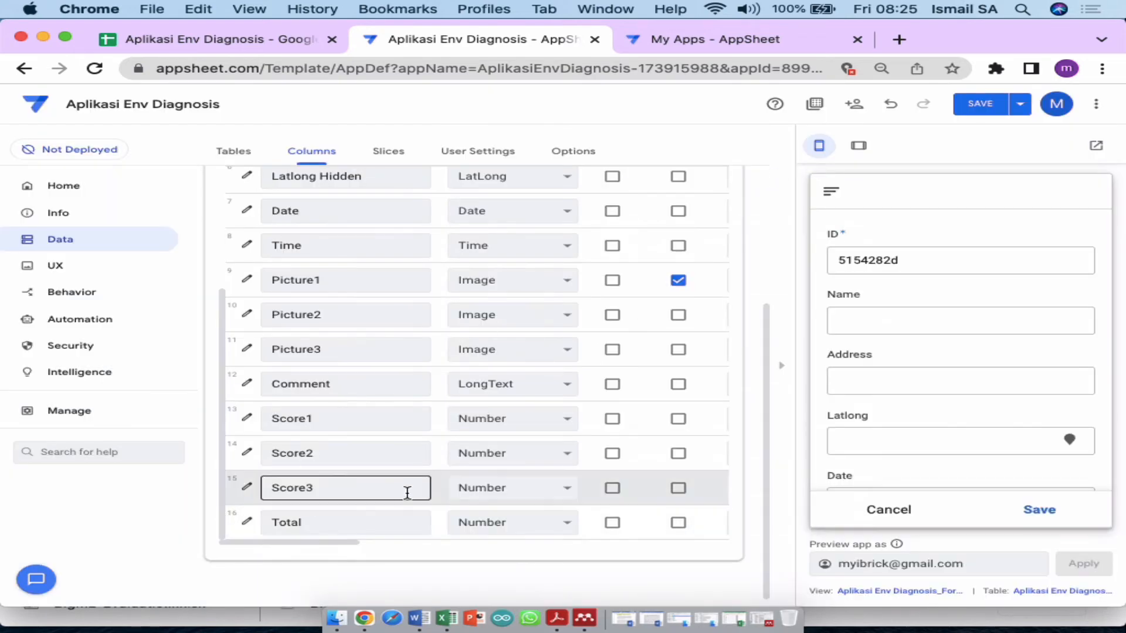
# Step: Set Score2 to maximum 5, minimum 1 and step 1
pyautogui.click(245, 461)
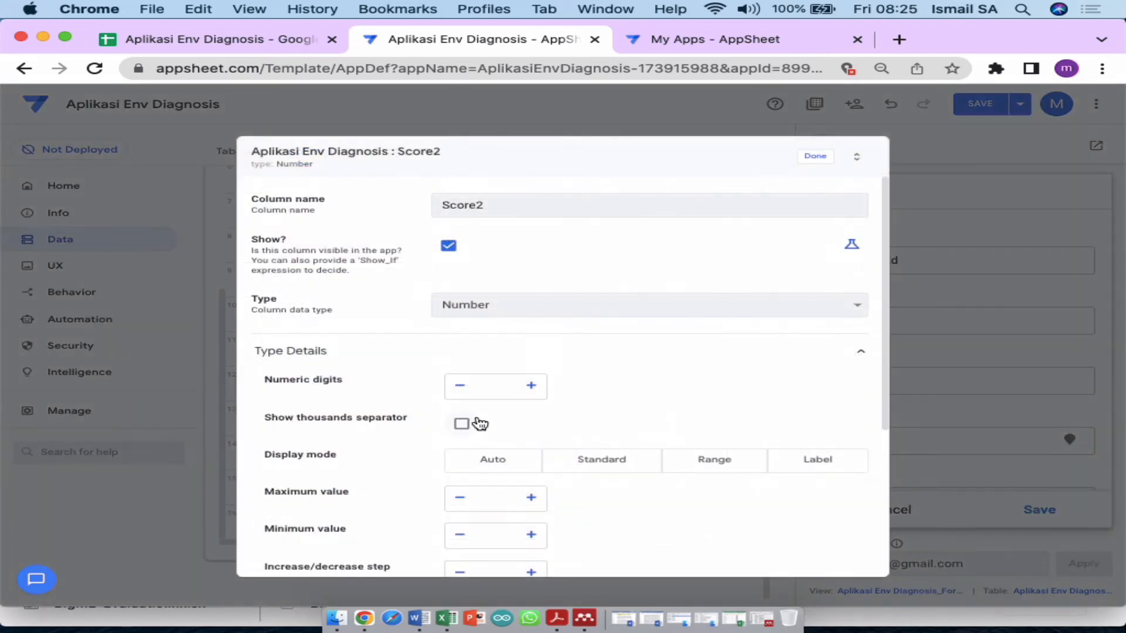
pyautogui.scroll(-3, 478, 422)
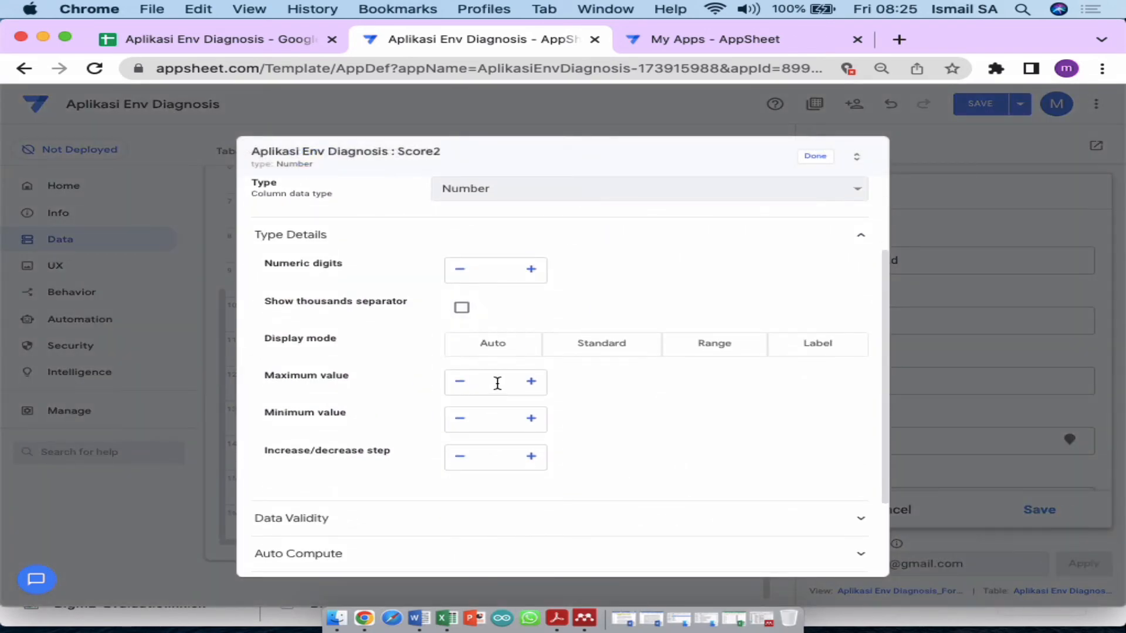
pyautogui.click(534, 386)
pyautogui.click(535, 385)
pyautogui.click(535, 387)
pyautogui.click(536, 387)
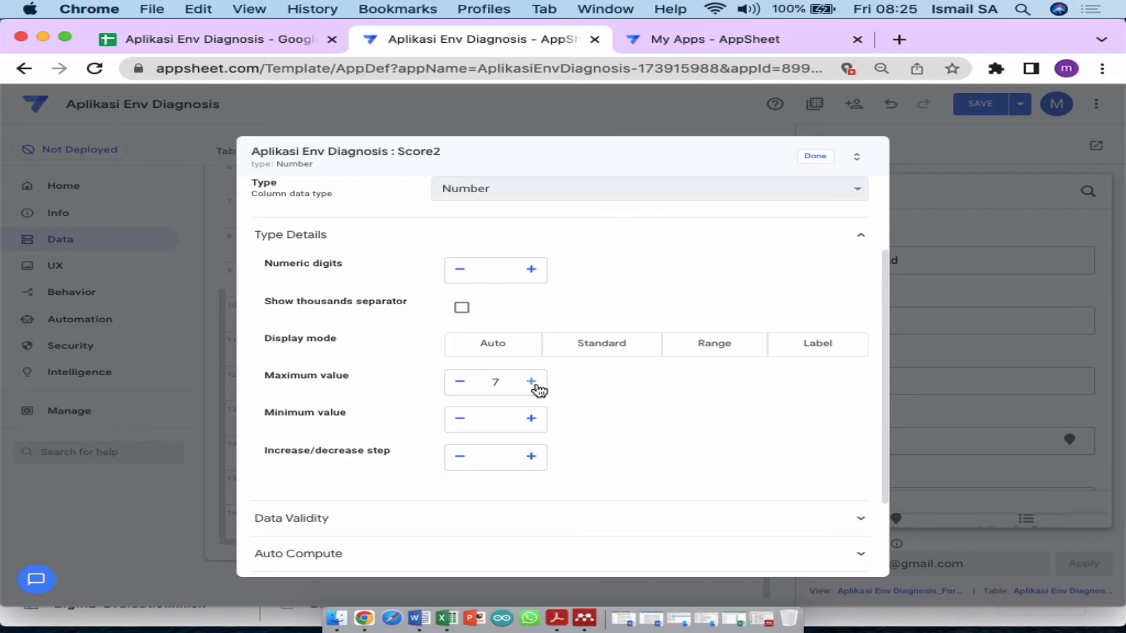
pyautogui.click(460, 388)
pyautogui.click(460, 387)
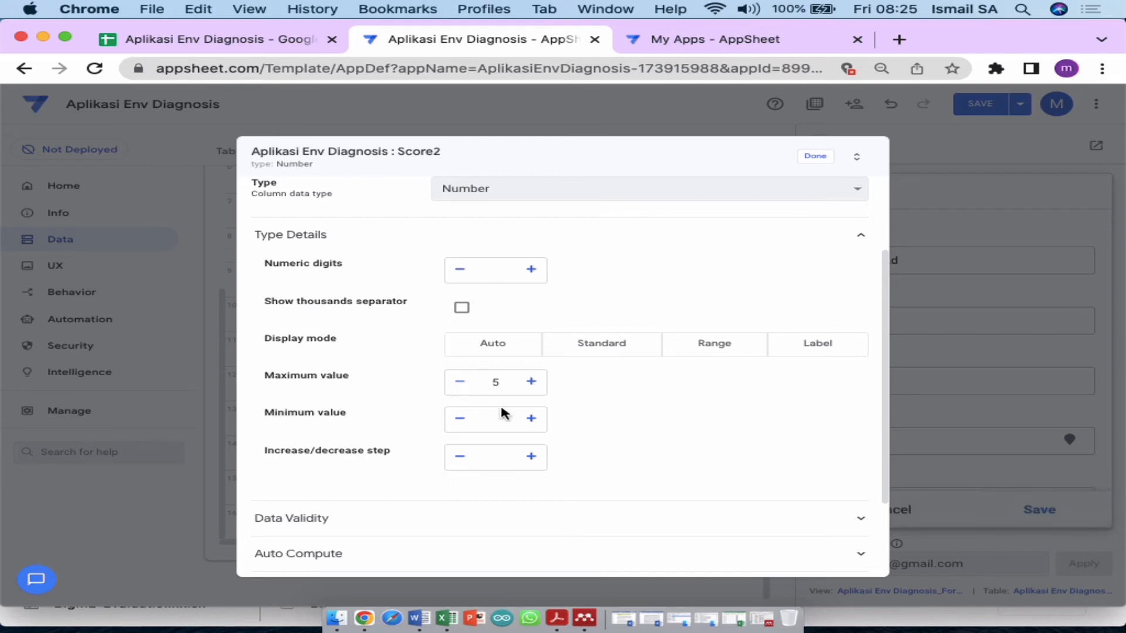
pyautogui.click(531, 419)
pyautogui.click(532, 460)
pyautogui.click(815, 158)
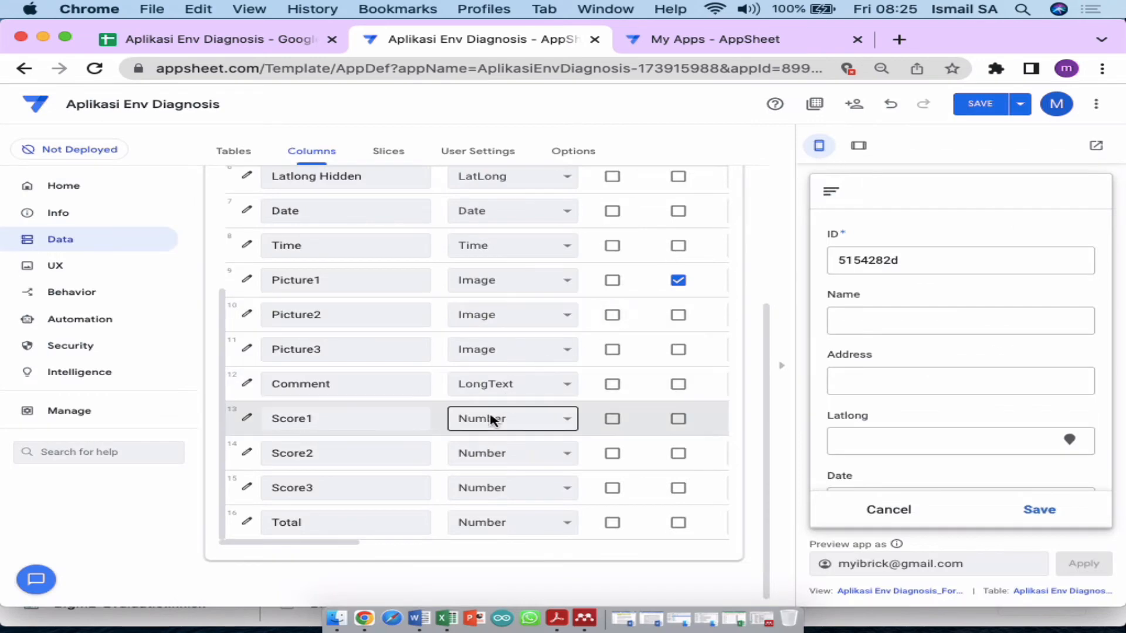
# Step: Set Score3 to maximum 5, minimum 1 and step 1
pyautogui.click(235, 489)
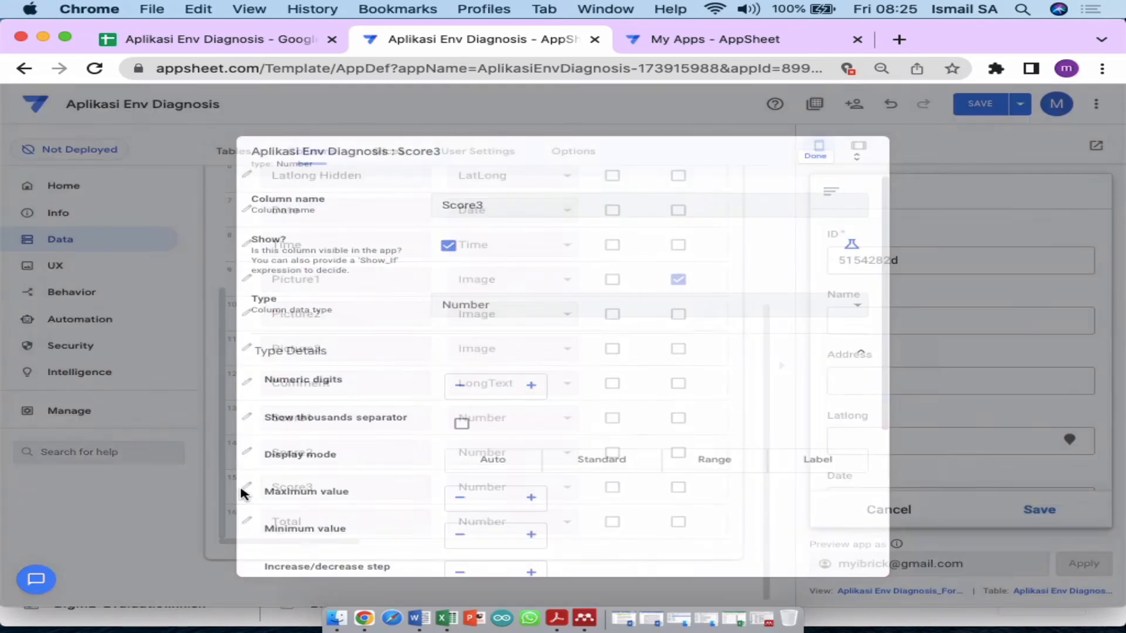
pyautogui.scroll(-3, 521, 447)
pyautogui.click(533, 392)
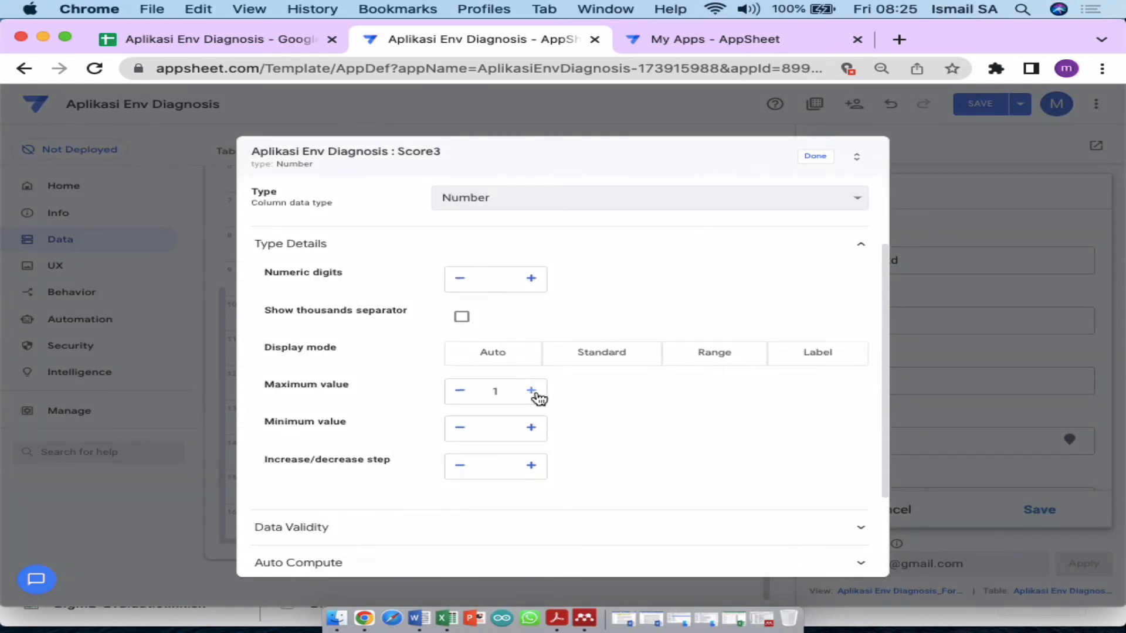
pyautogui.click(532, 392)
pyautogui.click(533, 392)
pyautogui.click(532, 392)
pyautogui.click(532, 392)
pyautogui.click(531, 428)
pyautogui.click(531, 466)
pyautogui.click(816, 157)
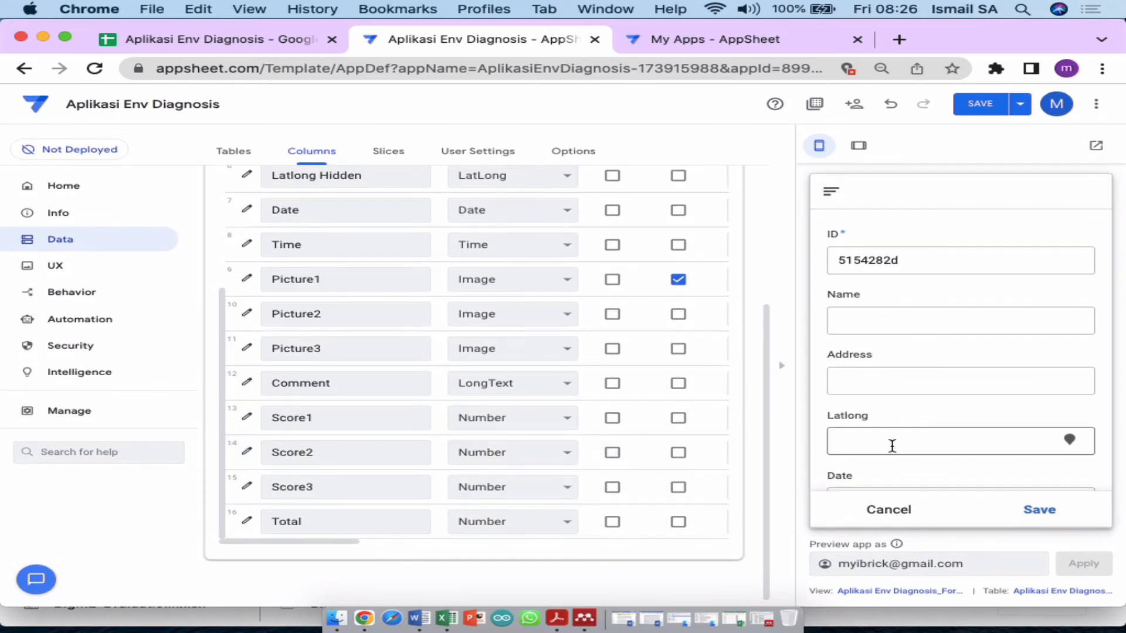
# Step: Test the Score1 rating in the preview form, leaving it at 3
pyautogui.scroll(-5, 892, 448)
pyautogui.scroll(-5, 892, 447)
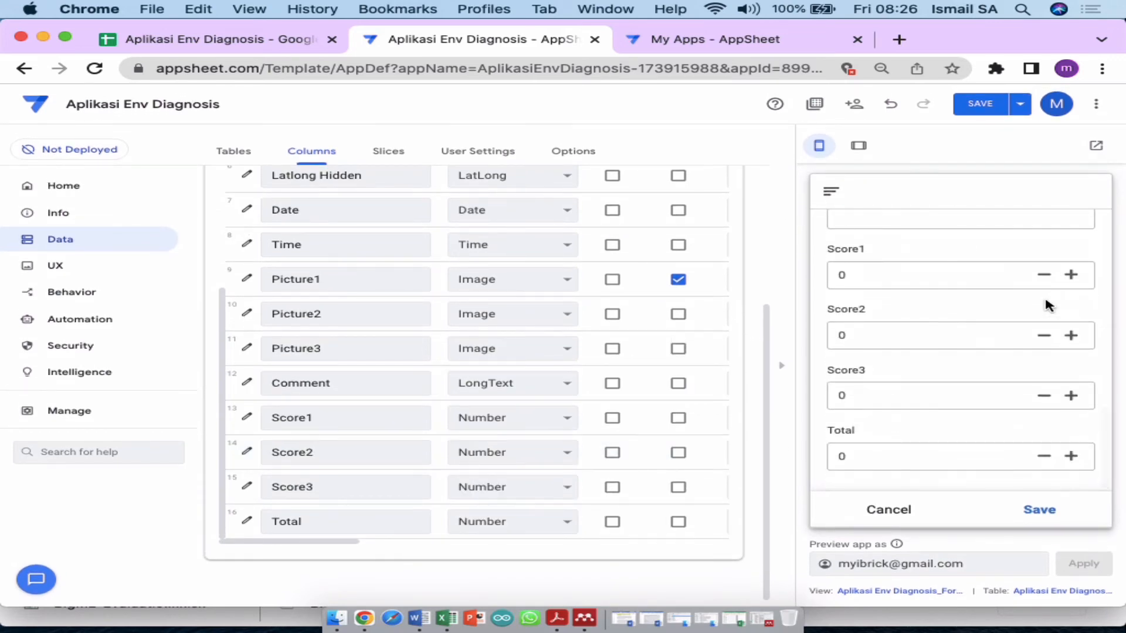
pyautogui.click(1073, 275)
pyautogui.click(1073, 275)
pyautogui.click(1073, 275)
pyautogui.click(1073, 275)
pyautogui.click(1073, 275)
pyautogui.click(1044, 275)
pyautogui.click(1043, 275)
pyautogui.click(1044, 274)
pyautogui.click(1044, 275)
pyautogui.click(1082, 279)
pyautogui.click(1082, 278)
# Step: Rename Score1 to Kebersihan and Score2 to Kesihatan
pyautogui.doubleClick(336, 419)
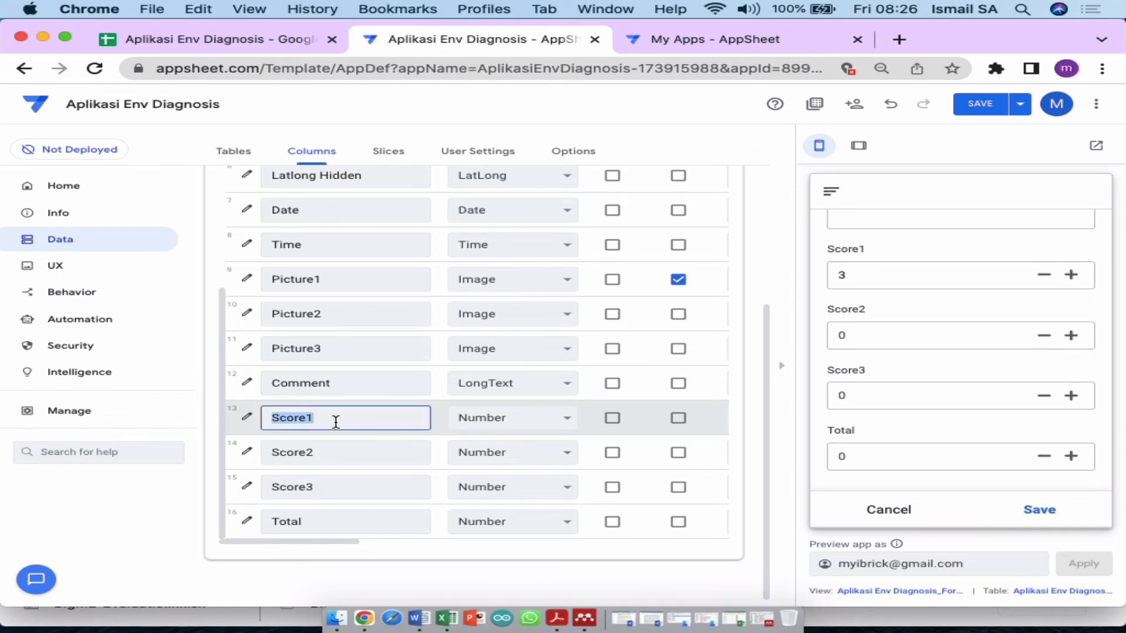
pyautogui.write('Kebersihan')
pyautogui.doubleClick(328, 452)
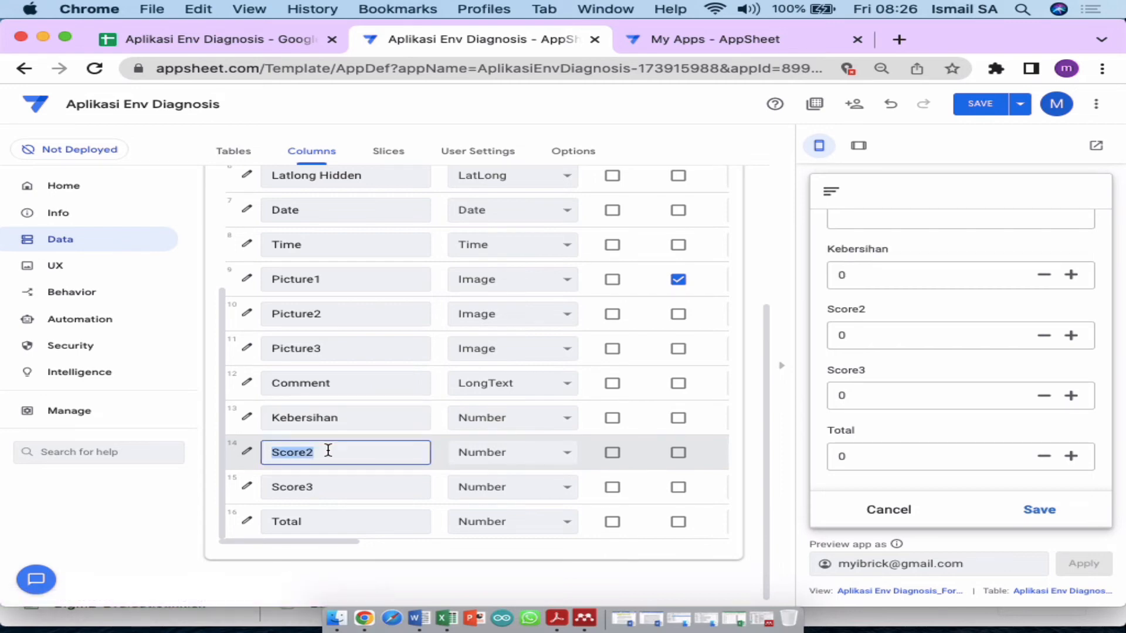
pyautogui.write('Rapi')
pyautogui.press('BackSpace')
pyautogui.press('BackSpace')
pyautogui.press('BackSpace')
pyautogui.press('BackSpace')
pyautogui.write('Kesihatan')
# Step: Rename Score3 to Estetik
pyautogui.click(324, 488)
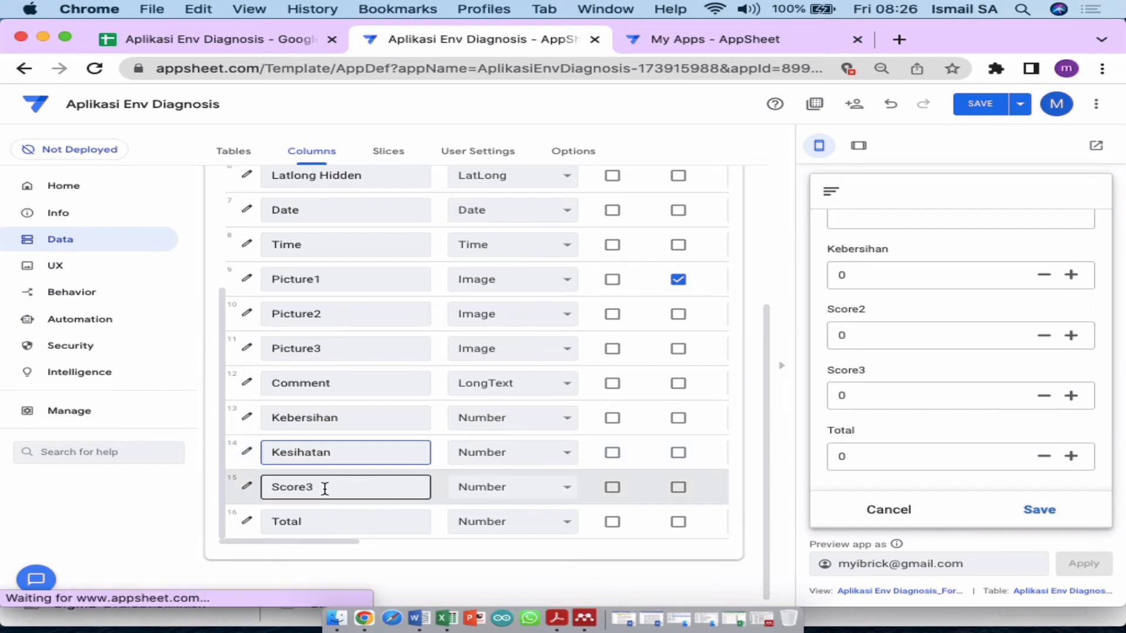
pyautogui.doubleClick(324, 488)
pyautogui.write('As')
pyautogui.press('BackSpace')
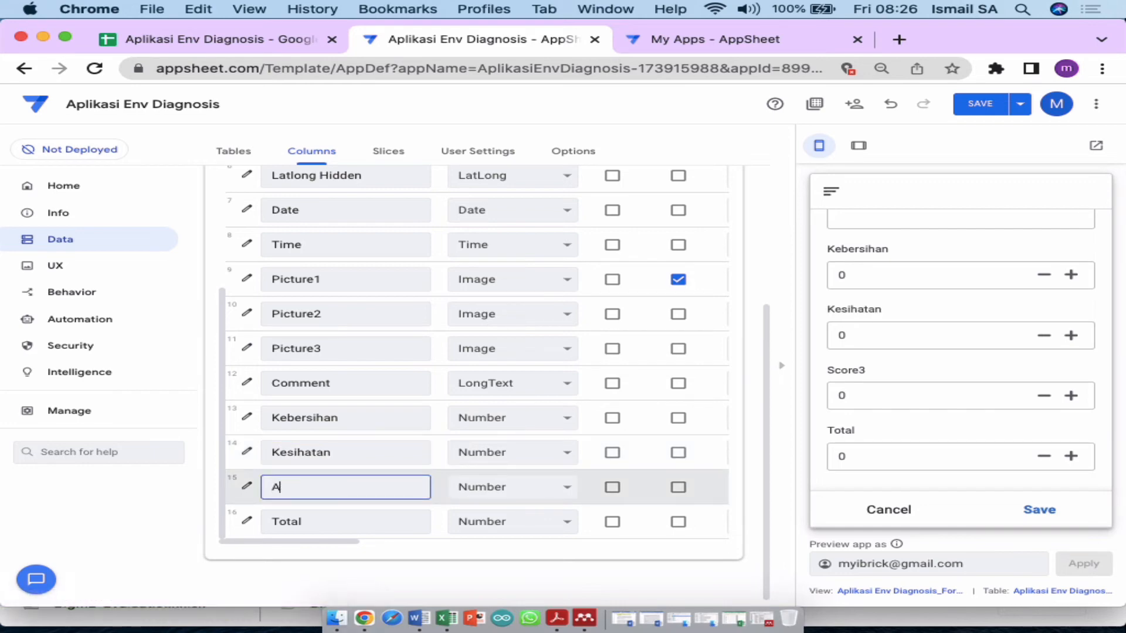
pyautogui.write('est')
pyautogui.press('BackSpace')
pyautogui.press('BackSpace')
pyautogui.press('BackSpace')
pyautogui.press('BackSpace')
pyautogui.write('Estet')
pyautogui.press('BackSpace')
pyautogui.press('BackSpace')
pyautogui.press('BackSpace')
pyautogui.press('BackSpace')
pyautogui.write('As')
pyautogui.press('BackSpace')
pyautogui.press('BackSpace')
pyautogui.write('Estetik')
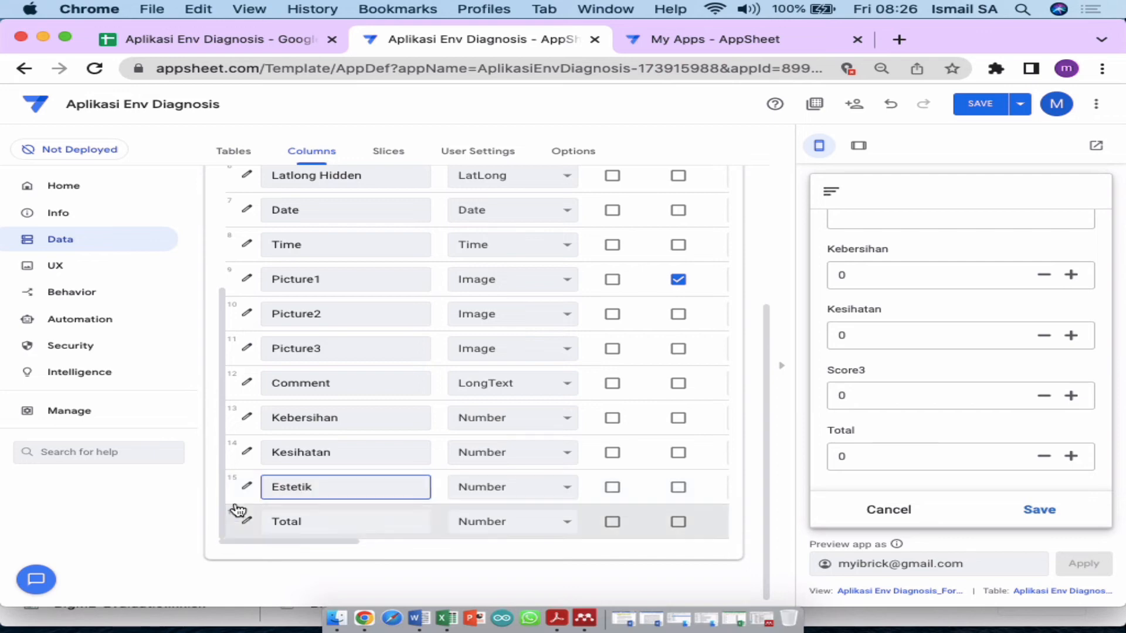
# Step: Close the Estetik column editor, save the app, and check the Kebersihan, Kesihatan, Estetik and Total preview labels
pyautogui.click(247, 485)
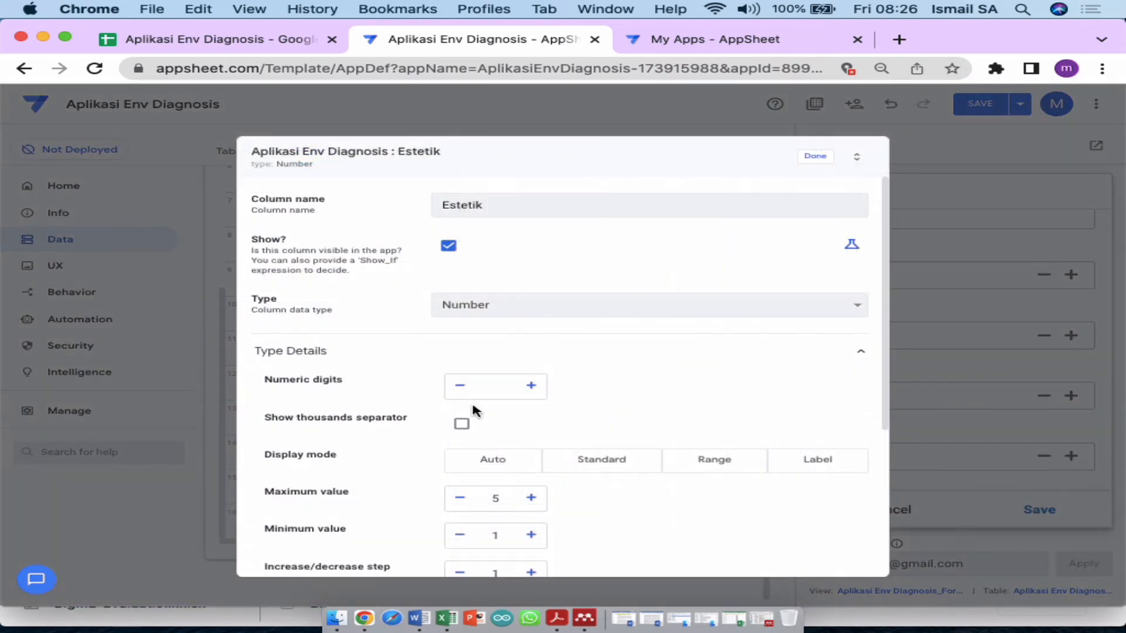
pyautogui.click(809, 156)
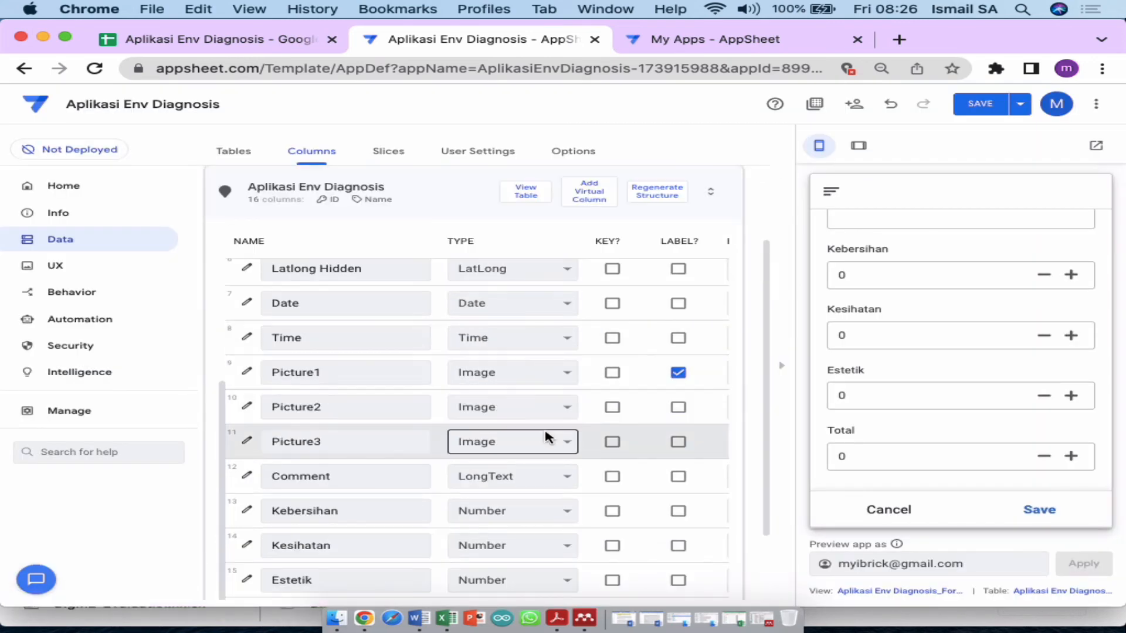
pyautogui.scroll(-3, 546, 440)
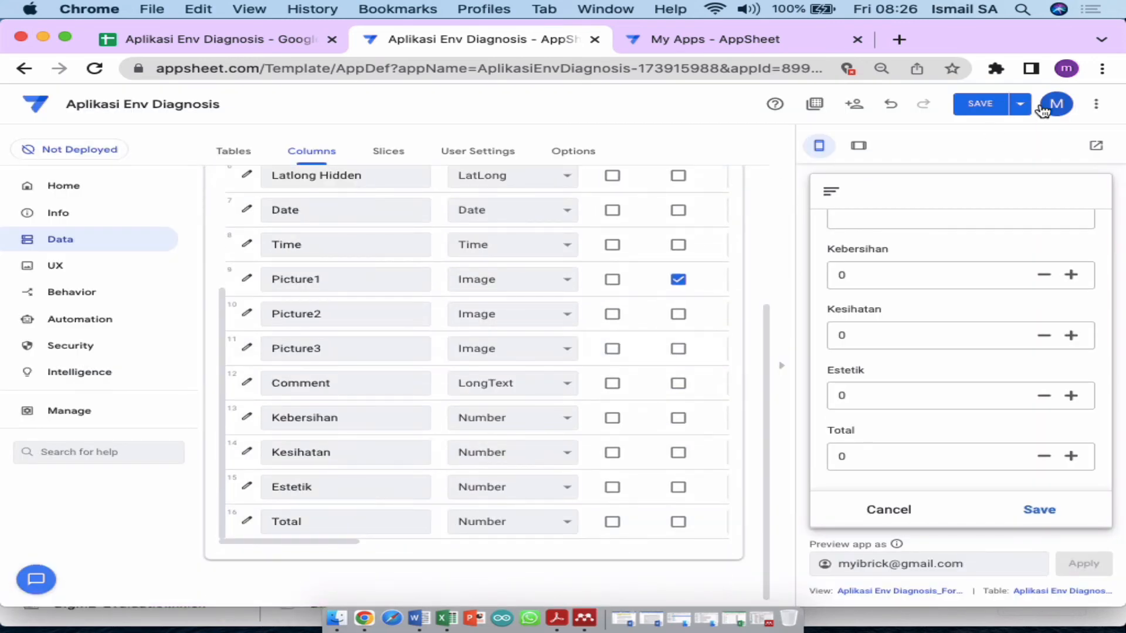
pyautogui.click(980, 113)
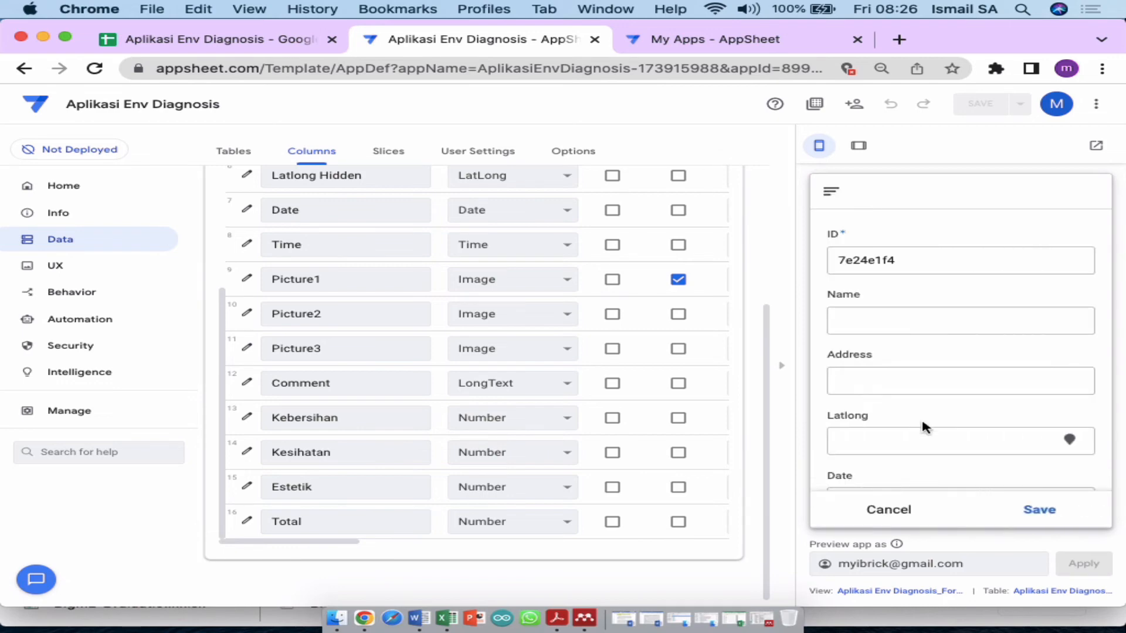
pyautogui.scroll(-10, 925, 428)
pyautogui.scroll(-2, 924, 428)
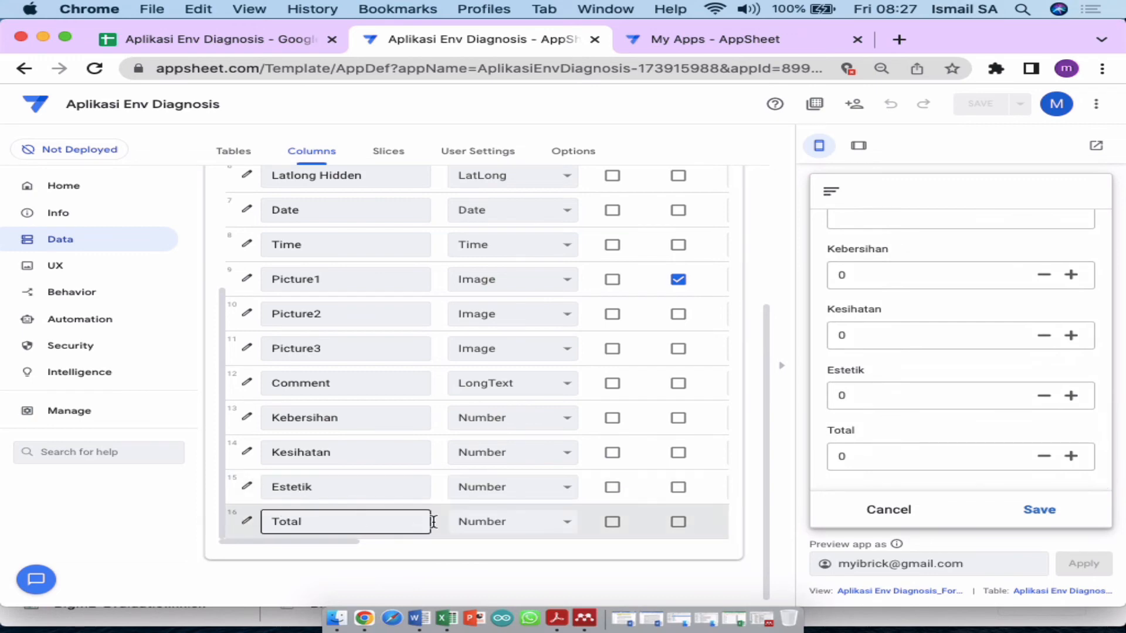
# Step: Open the Total column's App formula editor under Auto Compute
pyautogui.click(249, 524)
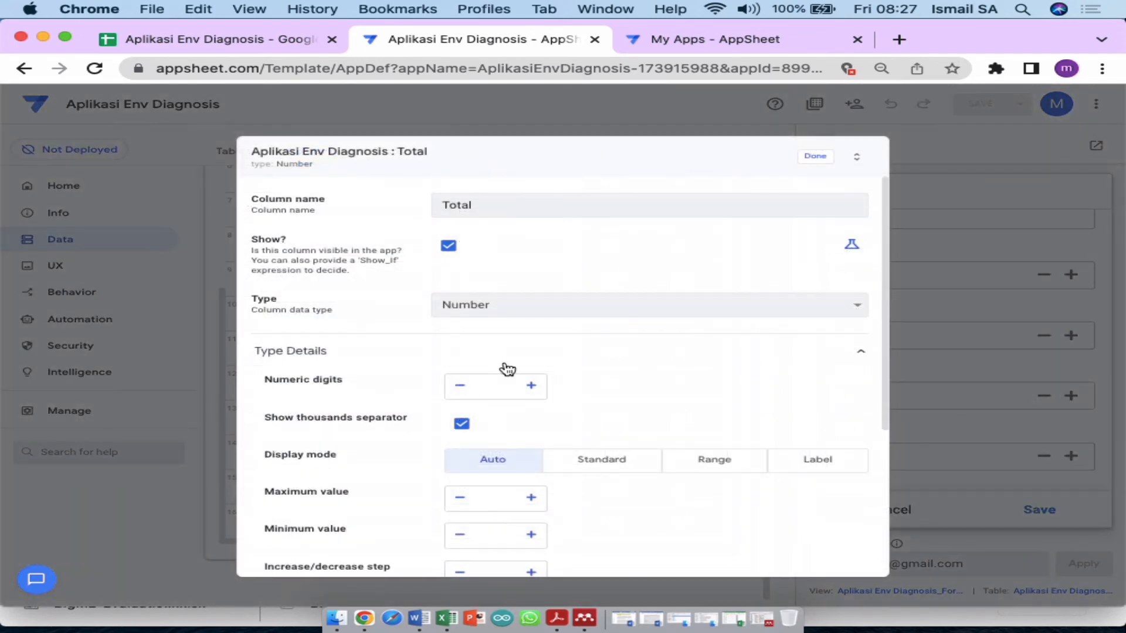
pyautogui.scroll(-4, 536, 381)
pyautogui.scroll(-1, 540, 381)
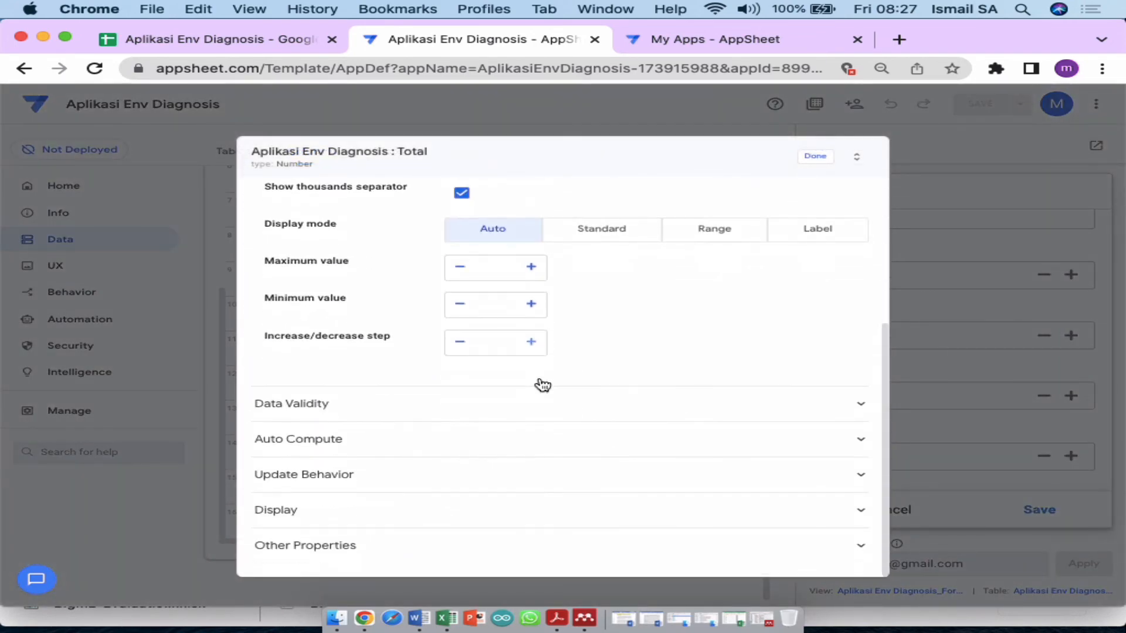
pyautogui.click(471, 438)
pyautogui.scroll(-2, 471, 438)
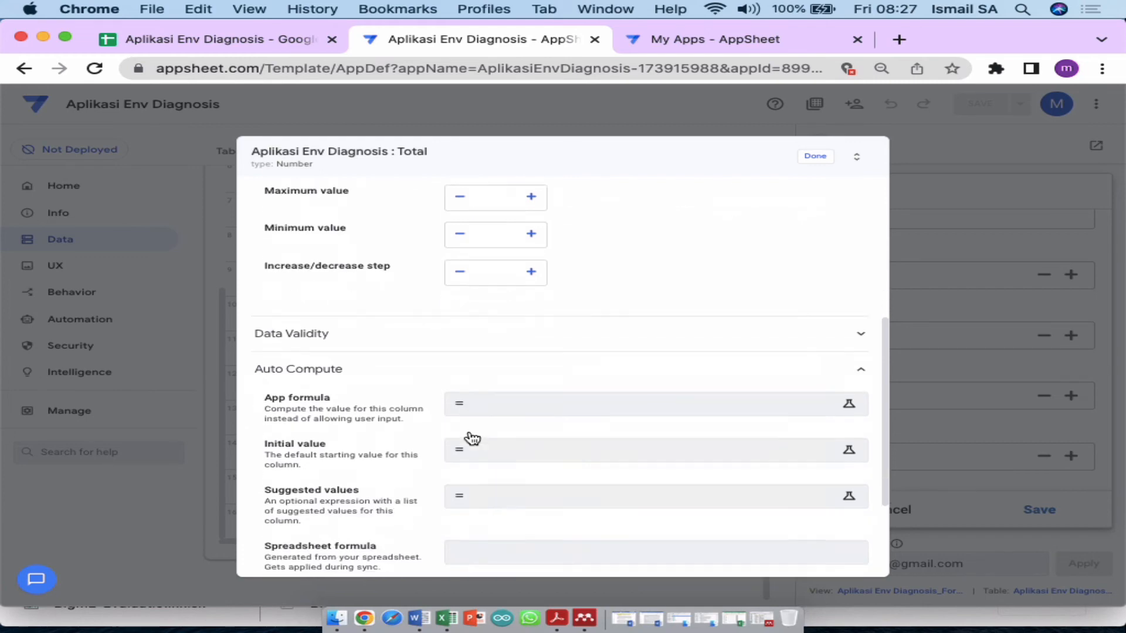
pyautogui.click(490, 396)
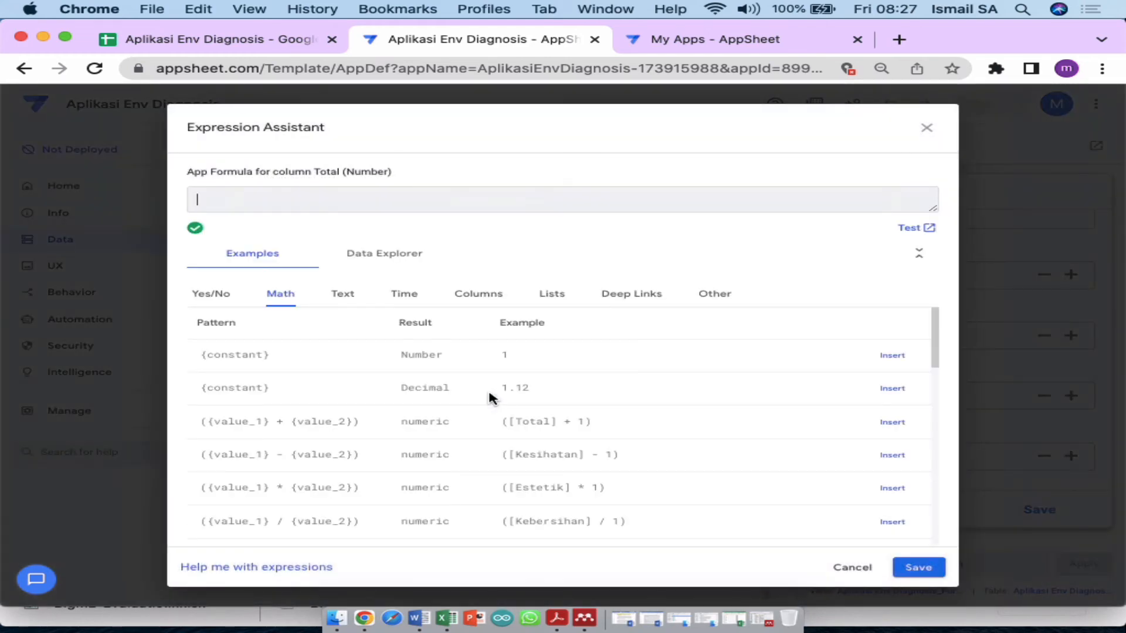
pyautogui.click(478, 301)
pyautogui.scroll(-6, 535, 432)
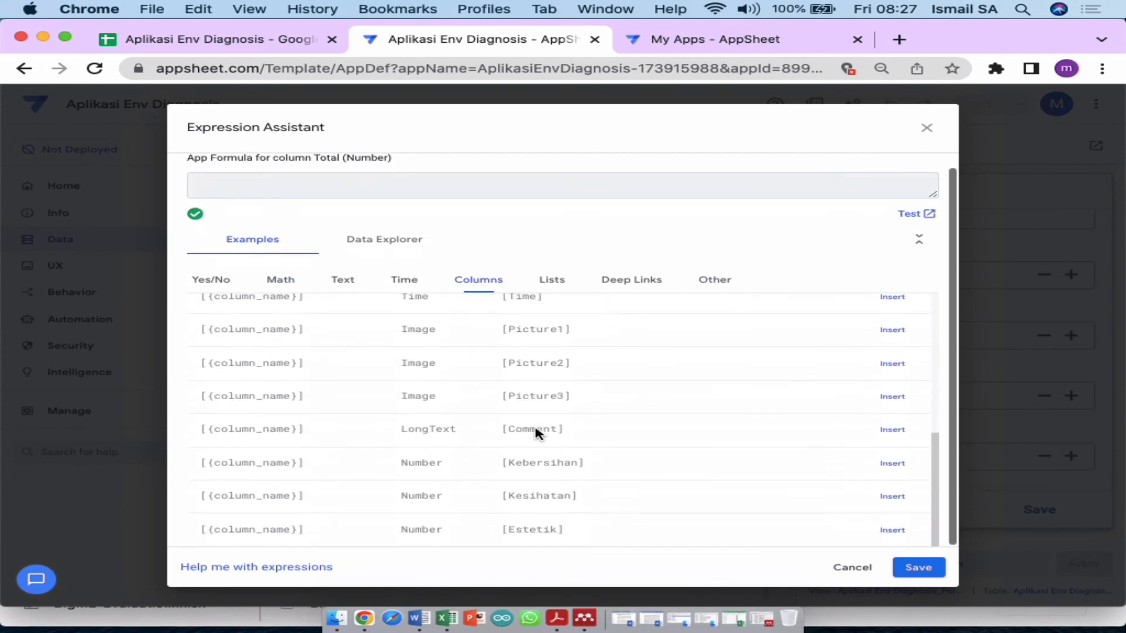
# Step: Enter the formula [Kebersihan]+[Kesihatan]+[Estetik] and accept it
pyautogui.click(892, 464)
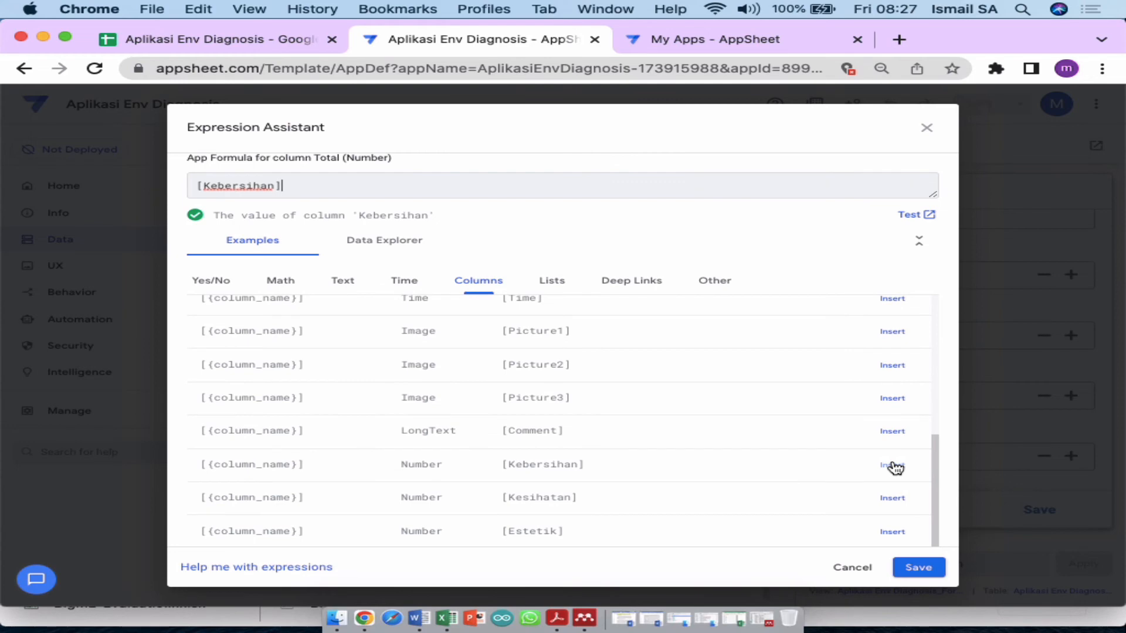
pyautogui.write('+')
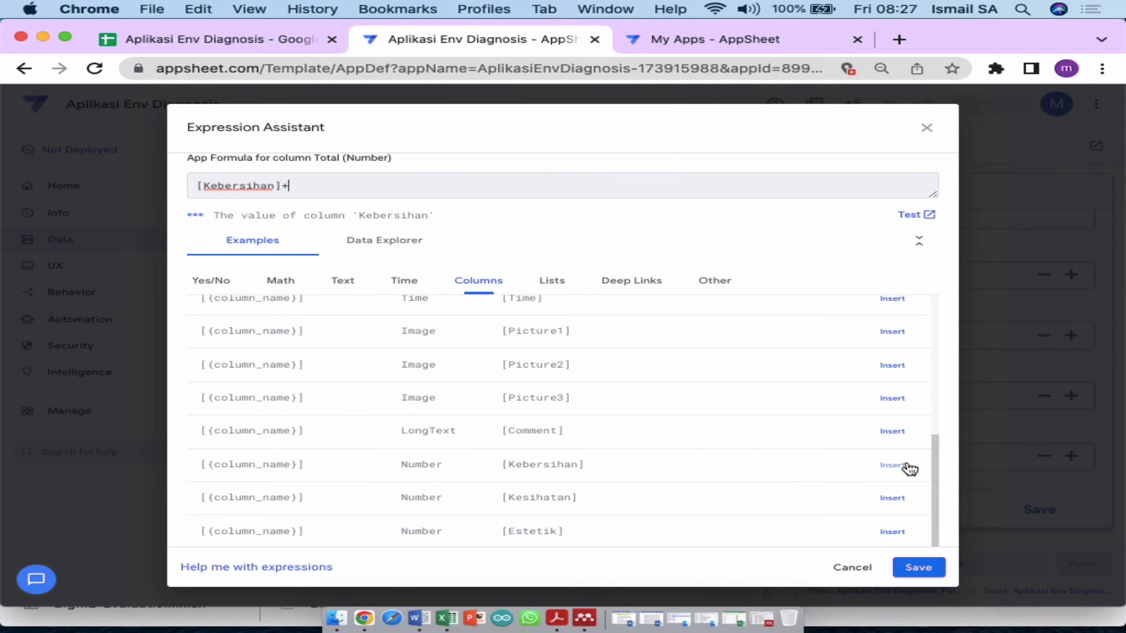
pyautogui.click(885, 499)
pyautogui.write('+')
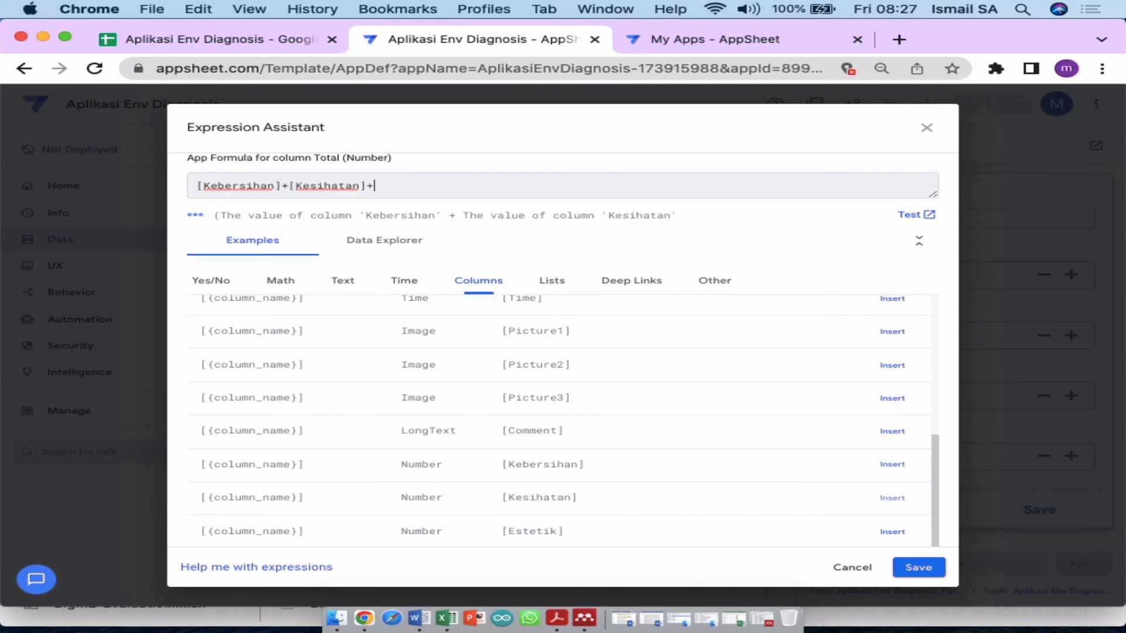
pyautogui.click(892, 531)
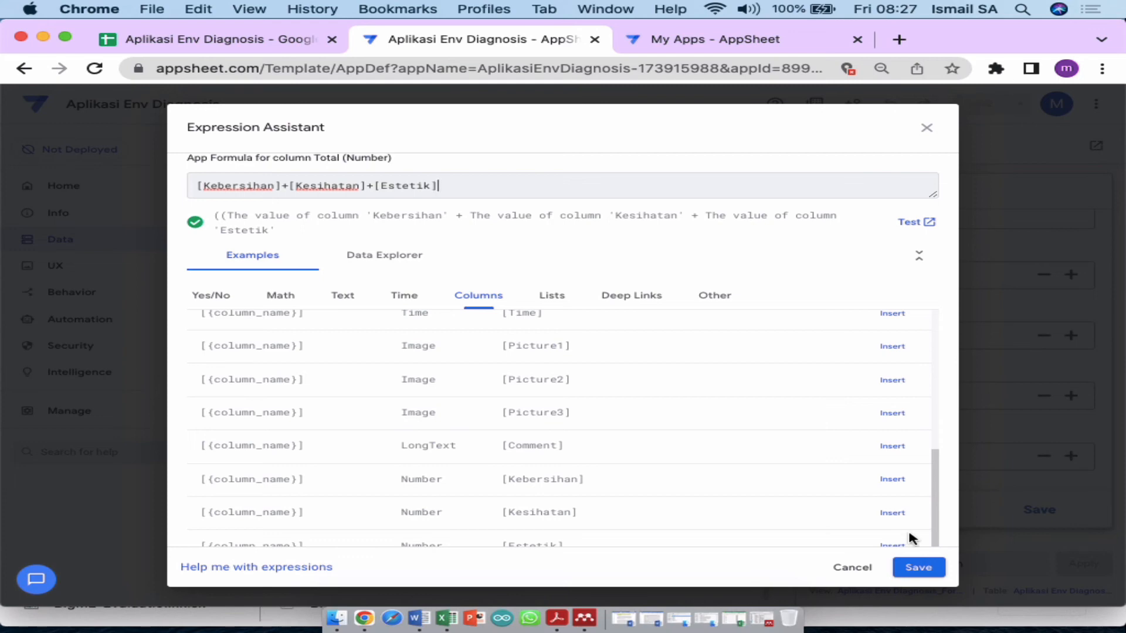
pyautogui.click(917, 567)
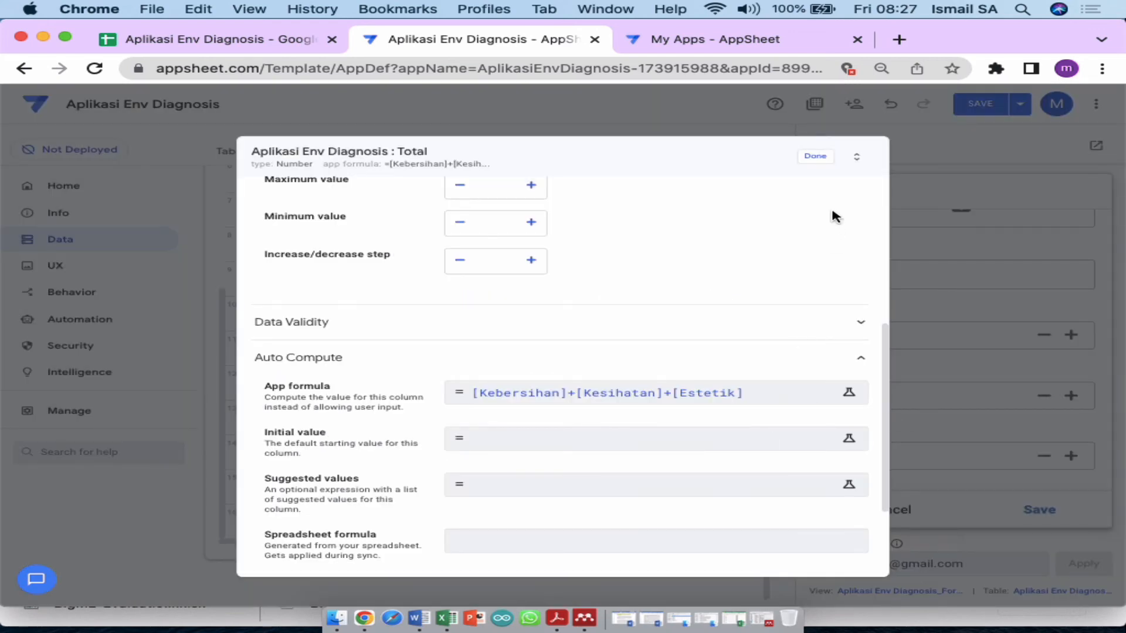
# Step: Close the Total column settings and rename Picture1 to Kebersihan
pyautogui.click(814, 157)
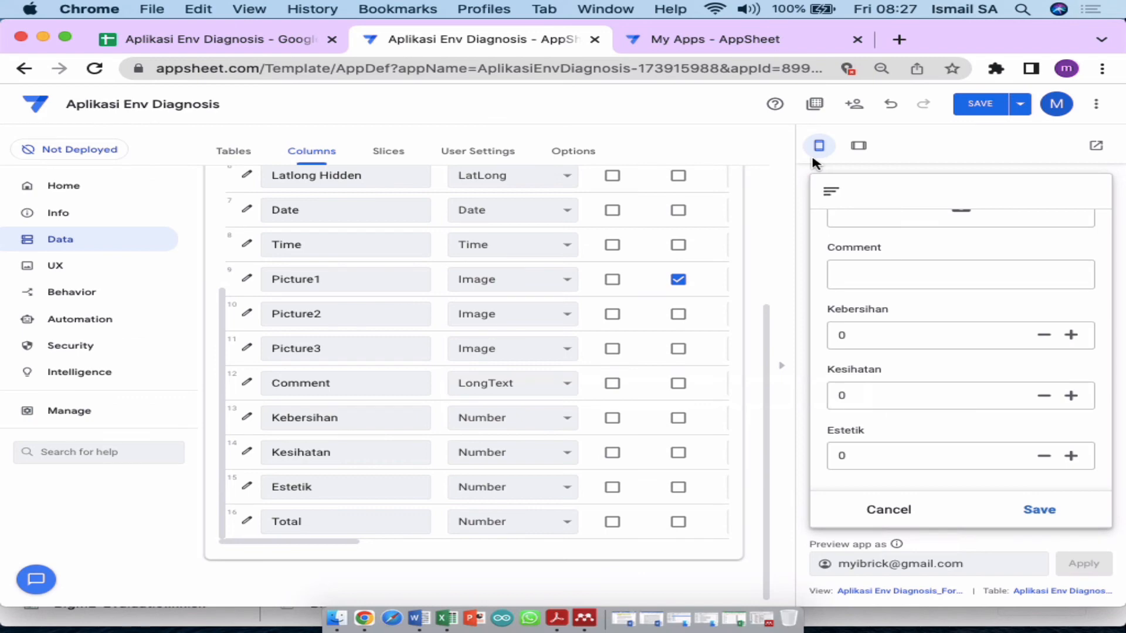
pyautogui.click(942, 399)
pyautogui.scroll(2, 938, 405)
pyautogui.scroll(3, 938, 409)
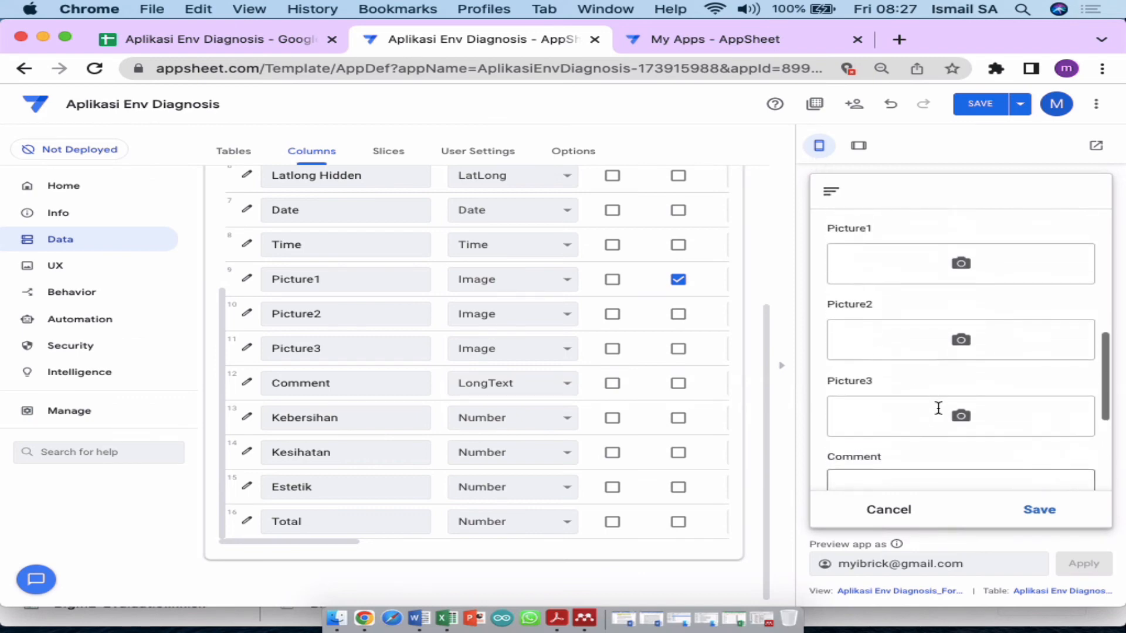
pyautogui.doubleClick(375, 284)
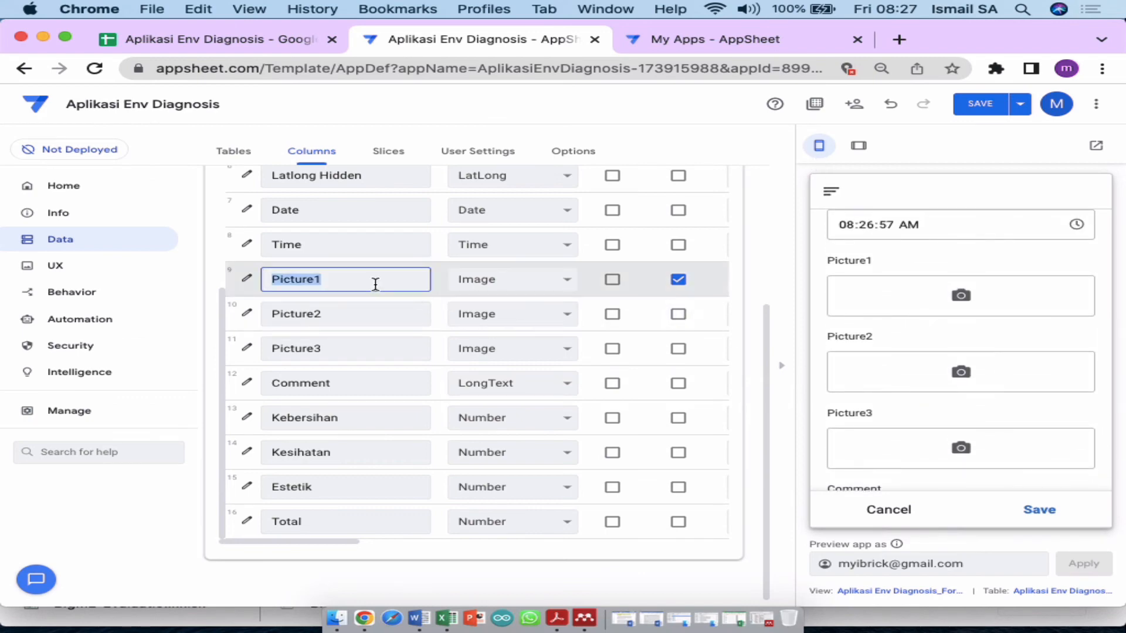
pyautogui.write('kkebersihan')
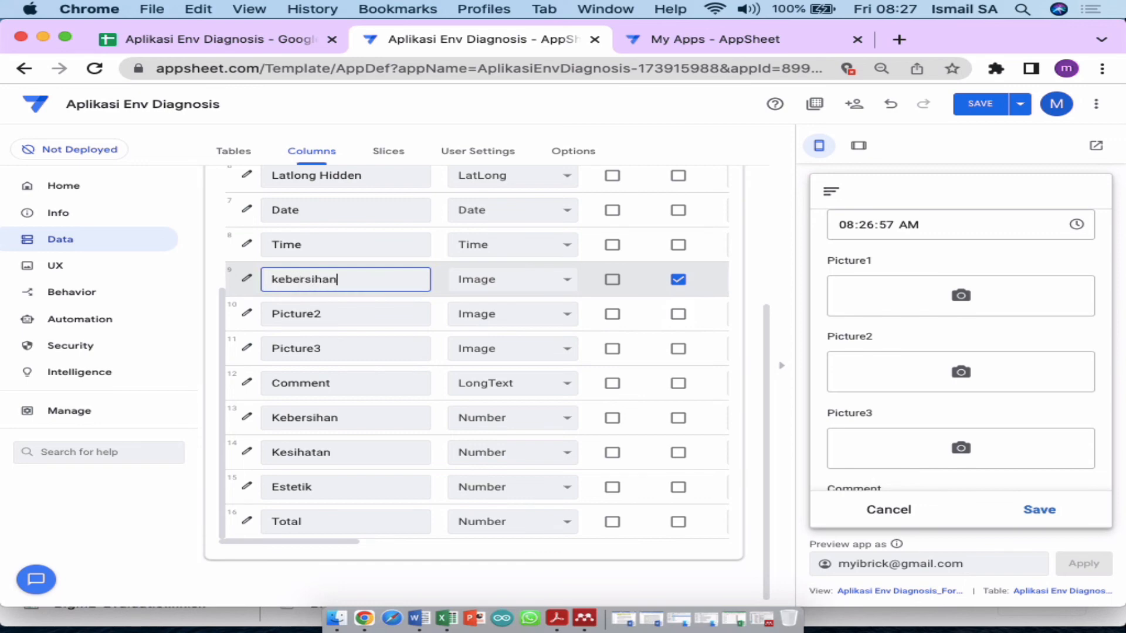
pyautogui.press('super+a')
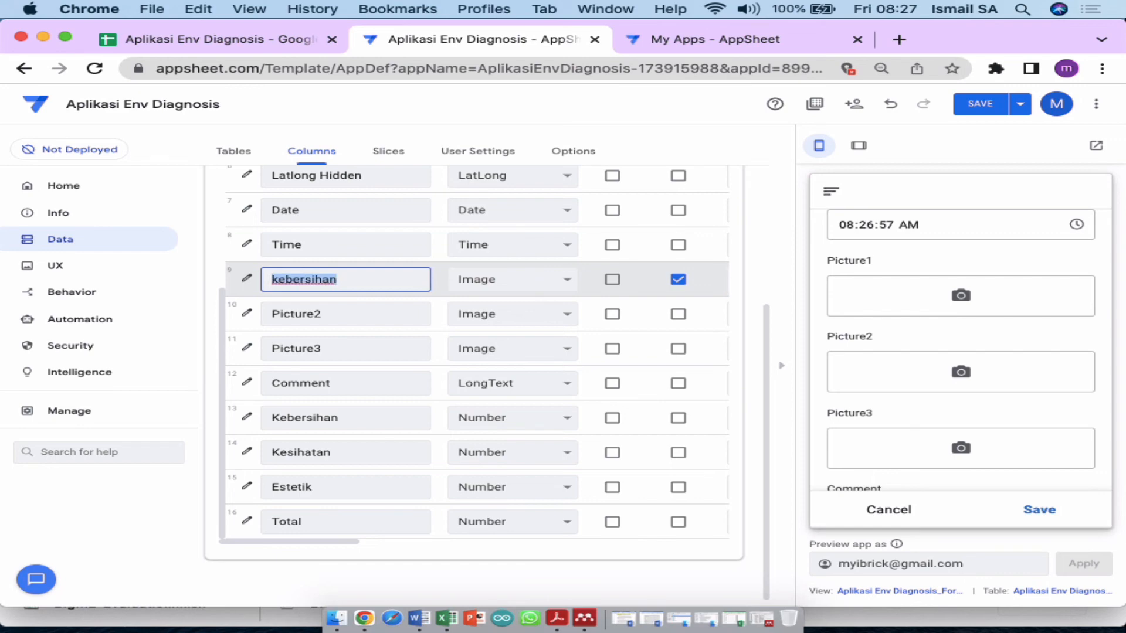
pyautogui.write('Kebersihan')
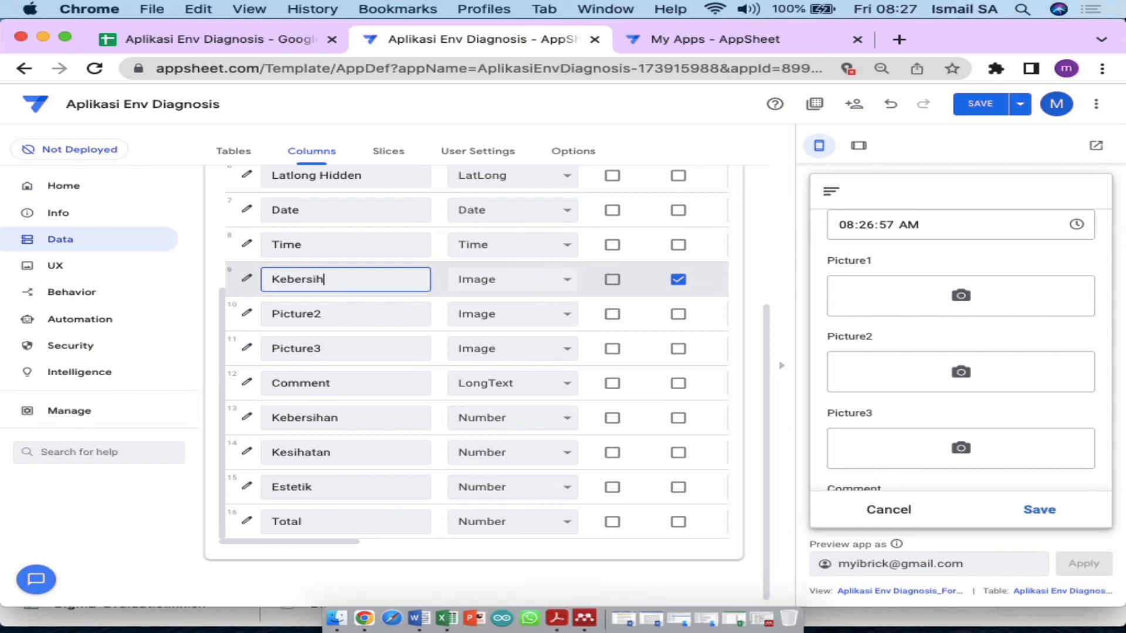
# Step: Rename Picture2 to Kesihatan and Picture3 to Estetik, then save the app
pyautogui.click(367, 305)
pyautogui.press('super+a')
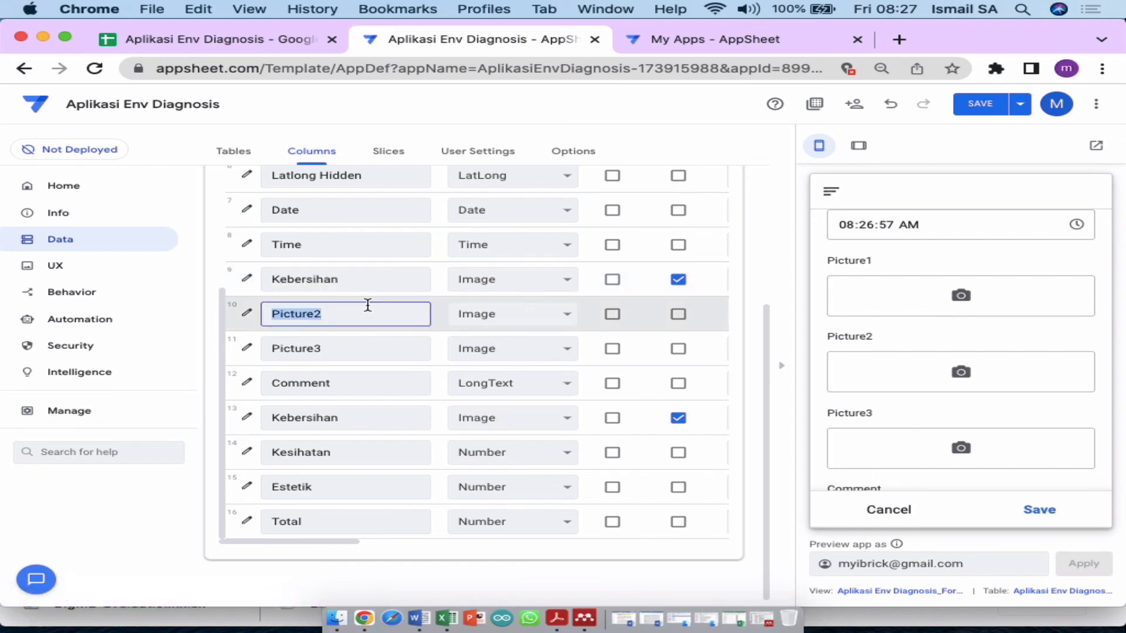
pyautogui.write('Kesihatan')
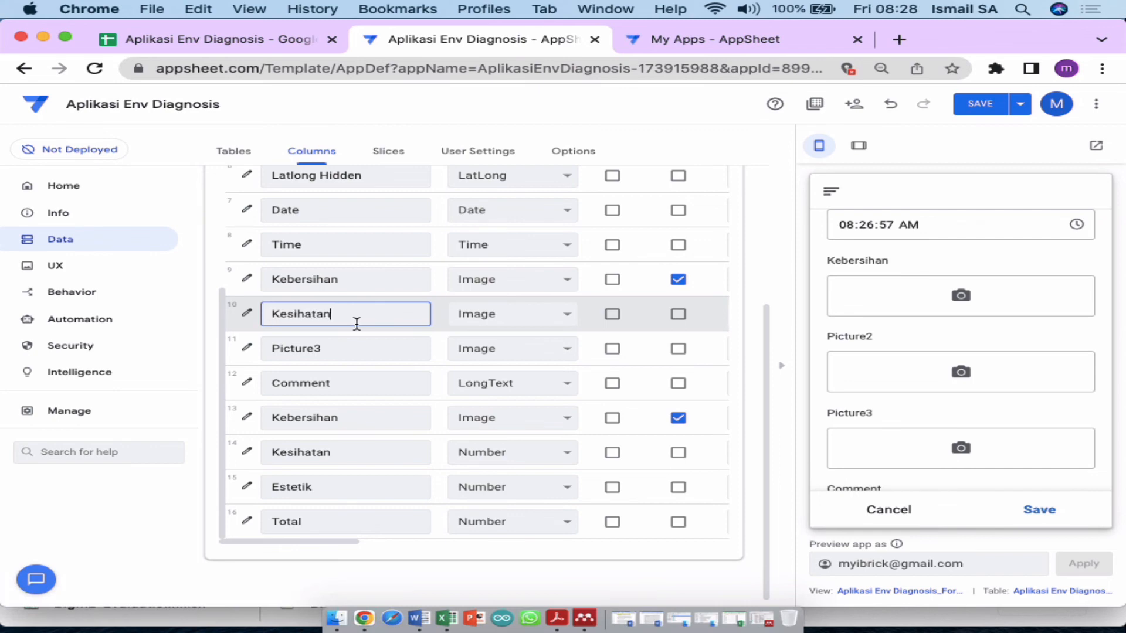
pyautogui.click(340, 352)
pyautogui.press('super+a')
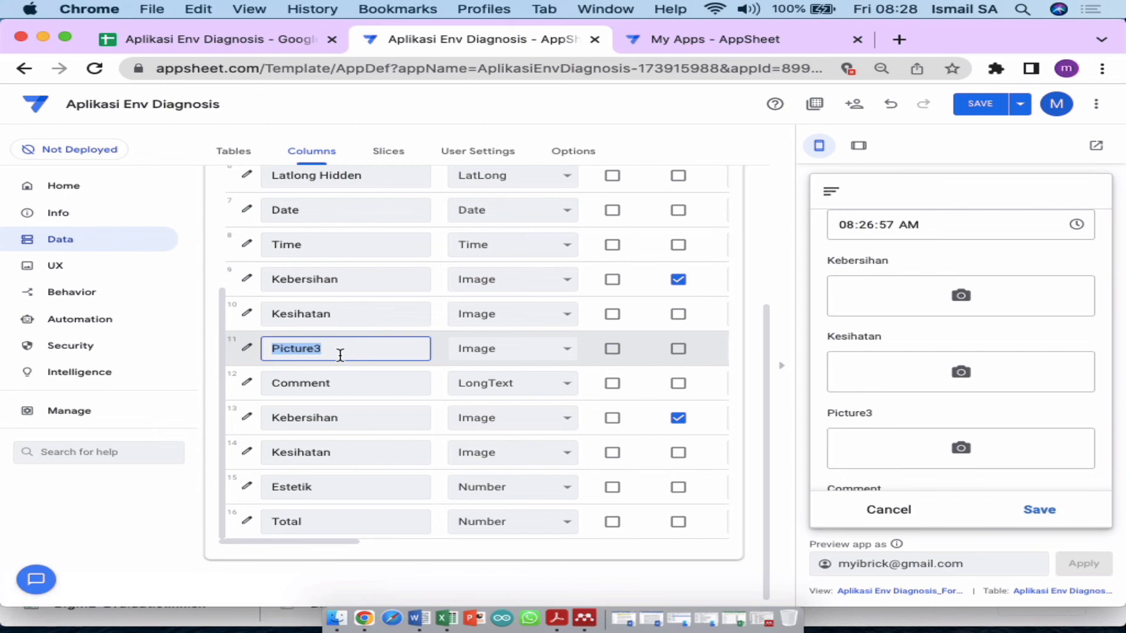
pyautogui.write('Estetik')
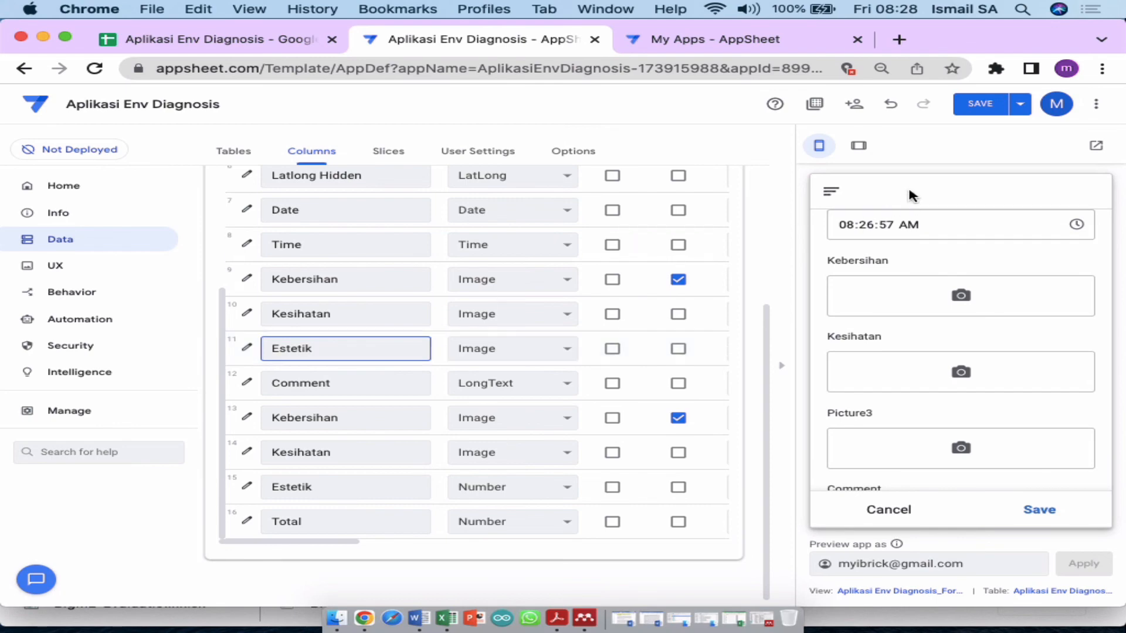
pyautogui.click(974, 112)
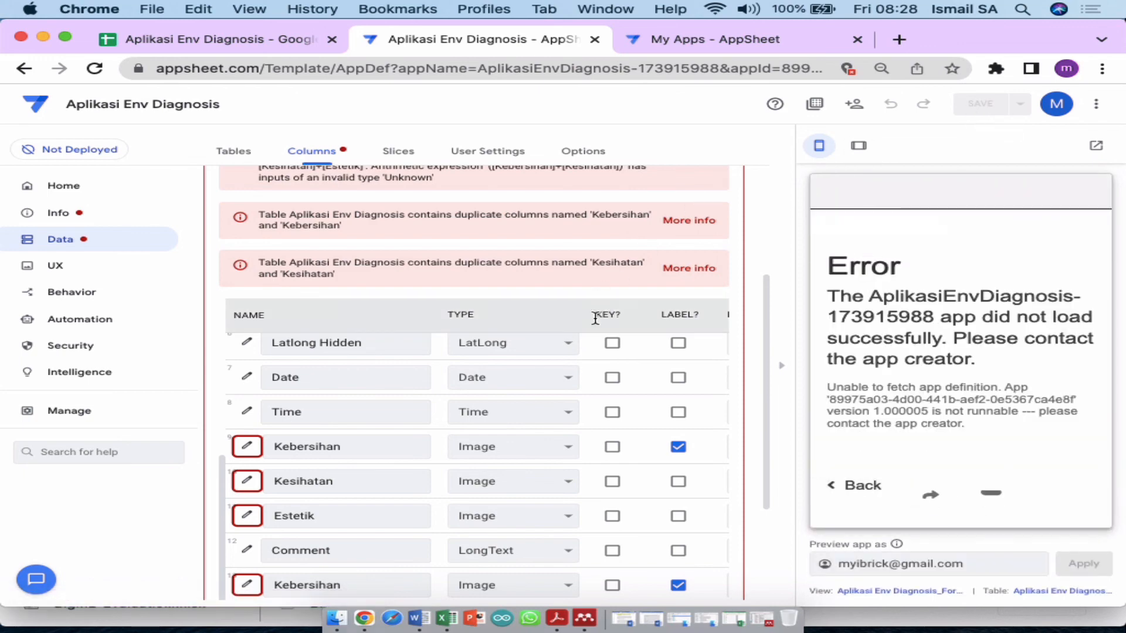
# Step: Rename the first image column to Gambar Kebersihan
pyautogui.scroll(-1, 305, 466)
pyautogui.scroll(-4, 305, 466)
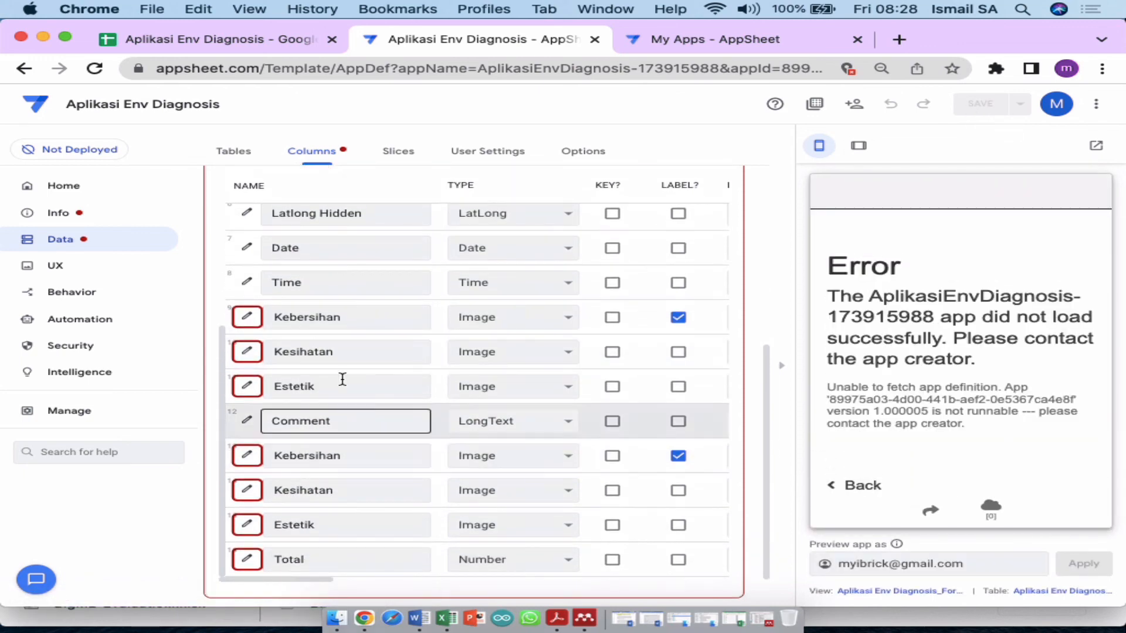
pyautogui.click(350, 317)
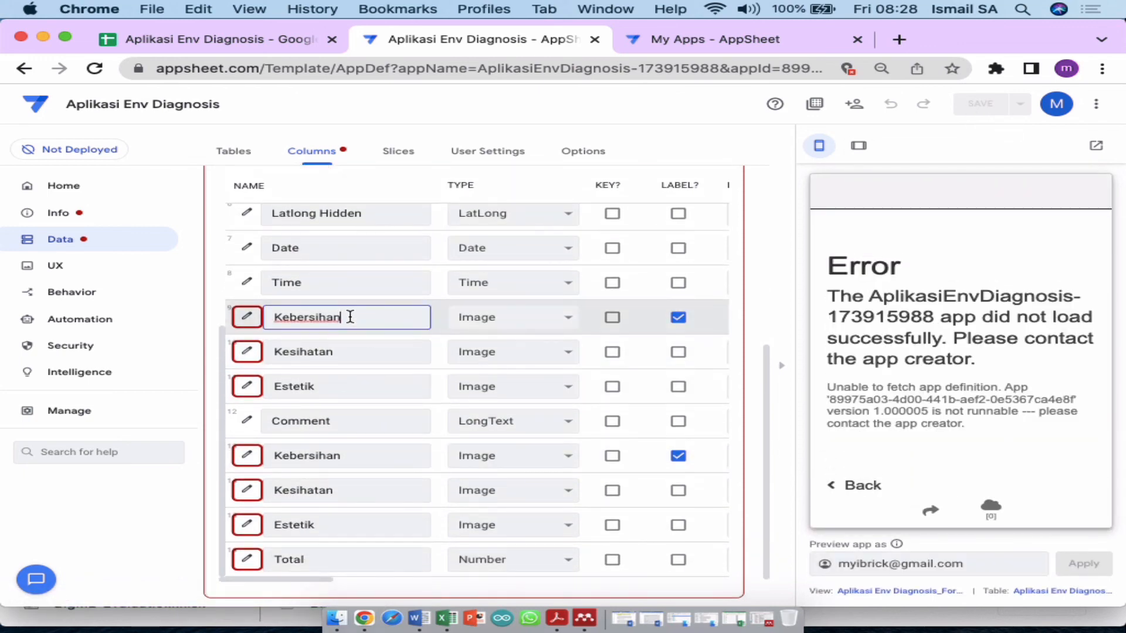
pyautogui.write('Pi')
pyautogui.press('super+a')
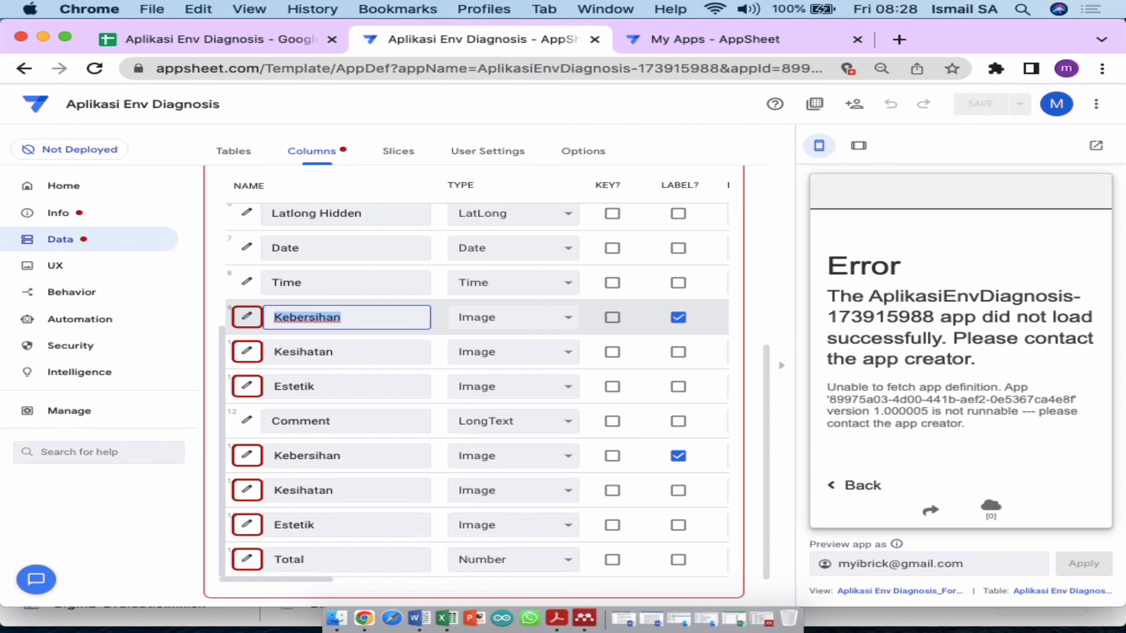
pyautogui.write('Picture1')
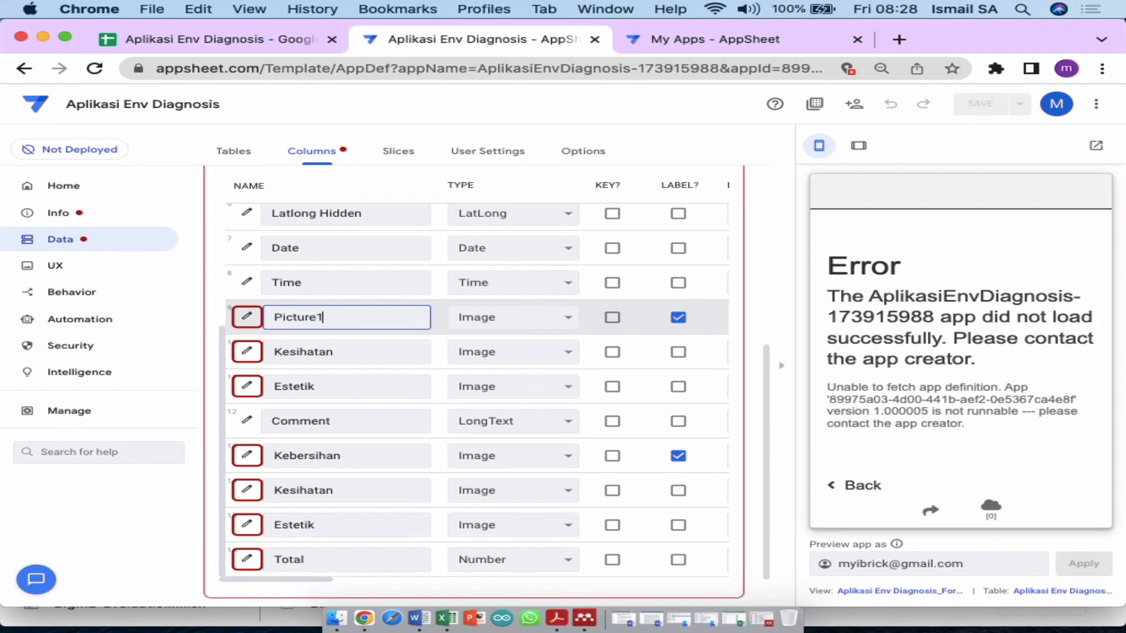
pyautogui.click(362, 351)
pyautogui.click(352, 316)
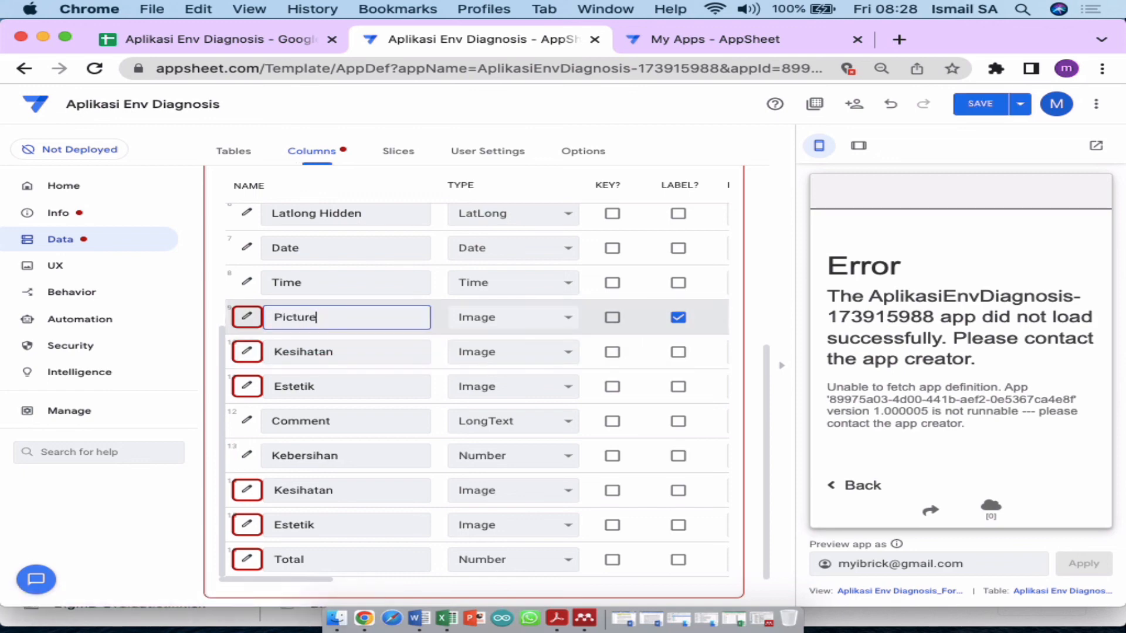
pyautogui.press('super+a')
pyautogui.write('Gamabr')
pyautogui.press('BackSpace')
pyautogui.press('BackSpace')
pyautogui.press('BackSpace')
pyautogui.write('bar Kebersiha')
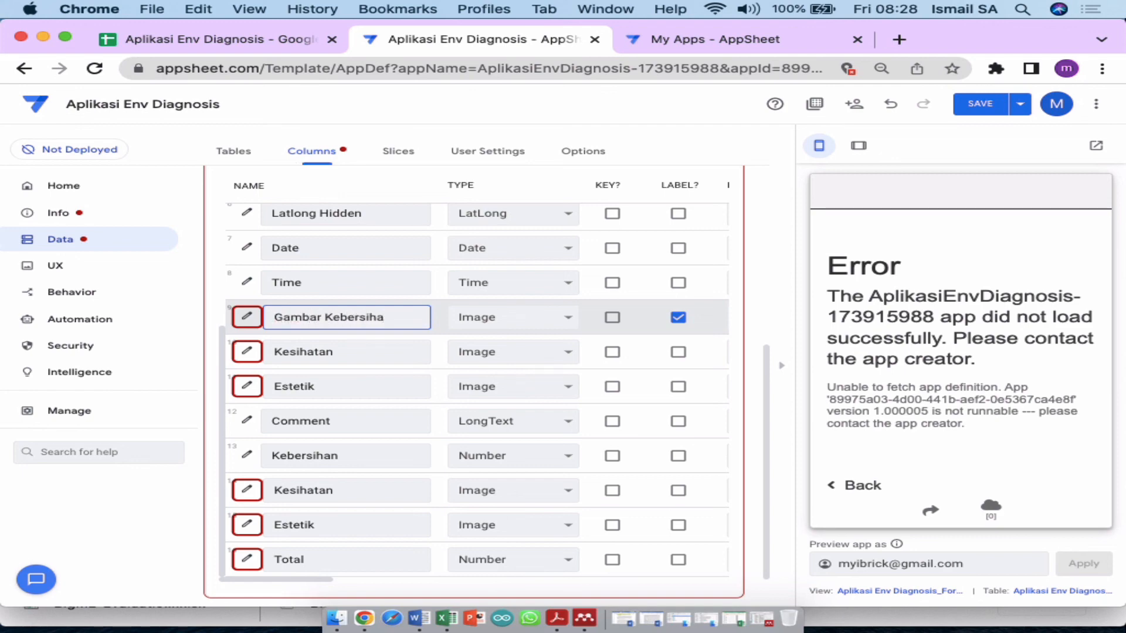
# Step: Rename the other image columns to Gambar Kesihatan and Gambar Estetik, then save the app
pyautogui.click(352, 347)
pyautogui.press('super+a')
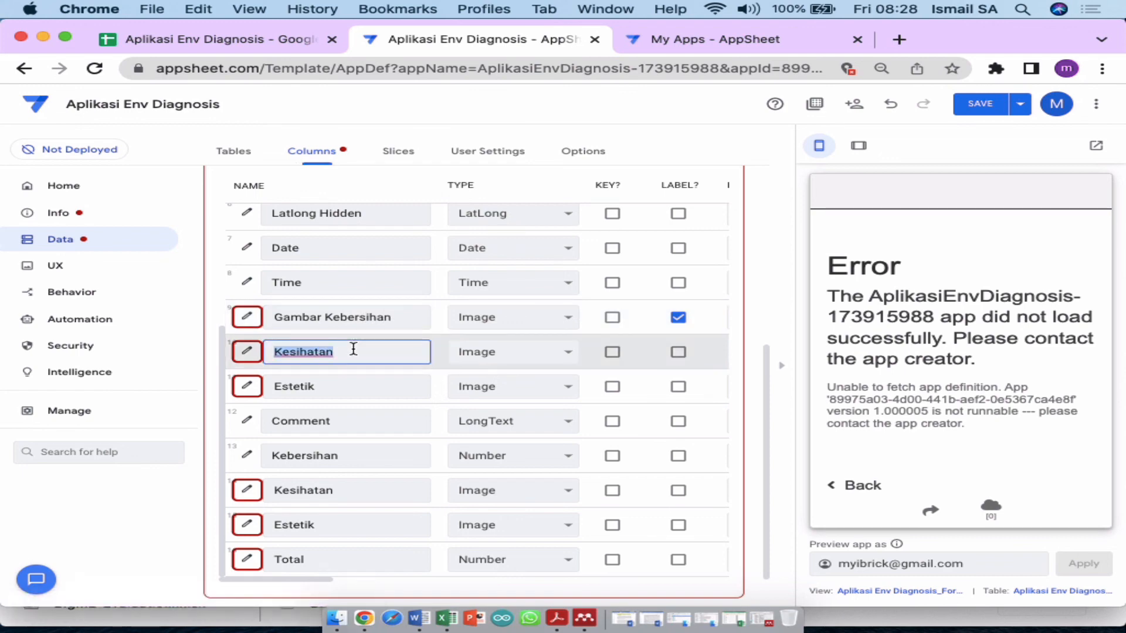
pyautogui.press('Left')
pyautogui.write('Gambar')
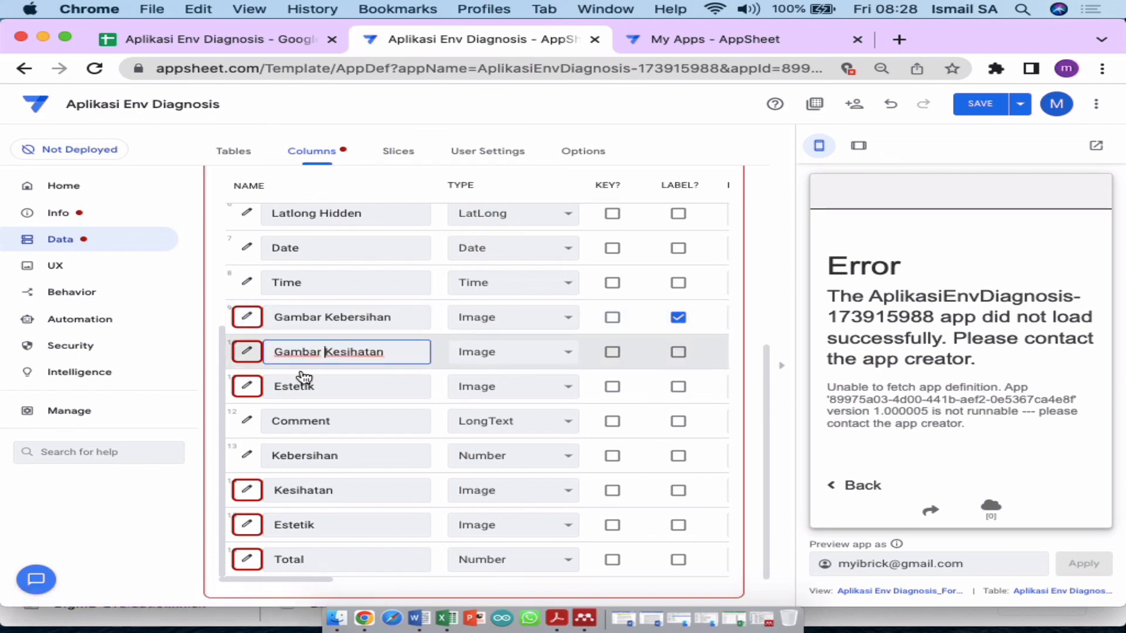
pyautogui.click(296, 382)
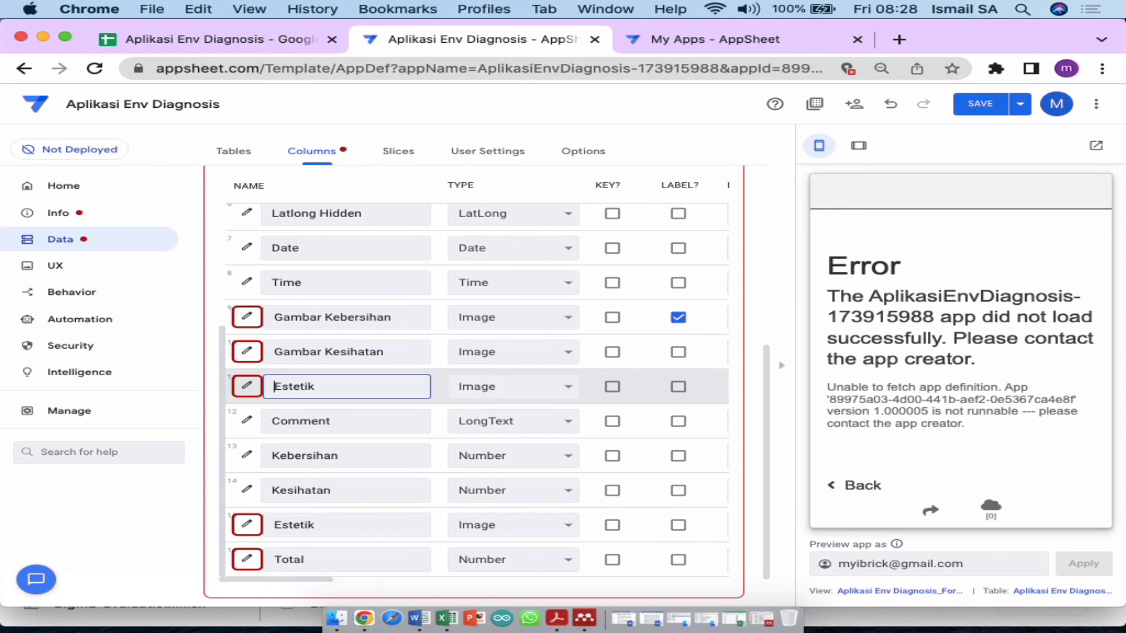
pyautogui.write('Gambar')
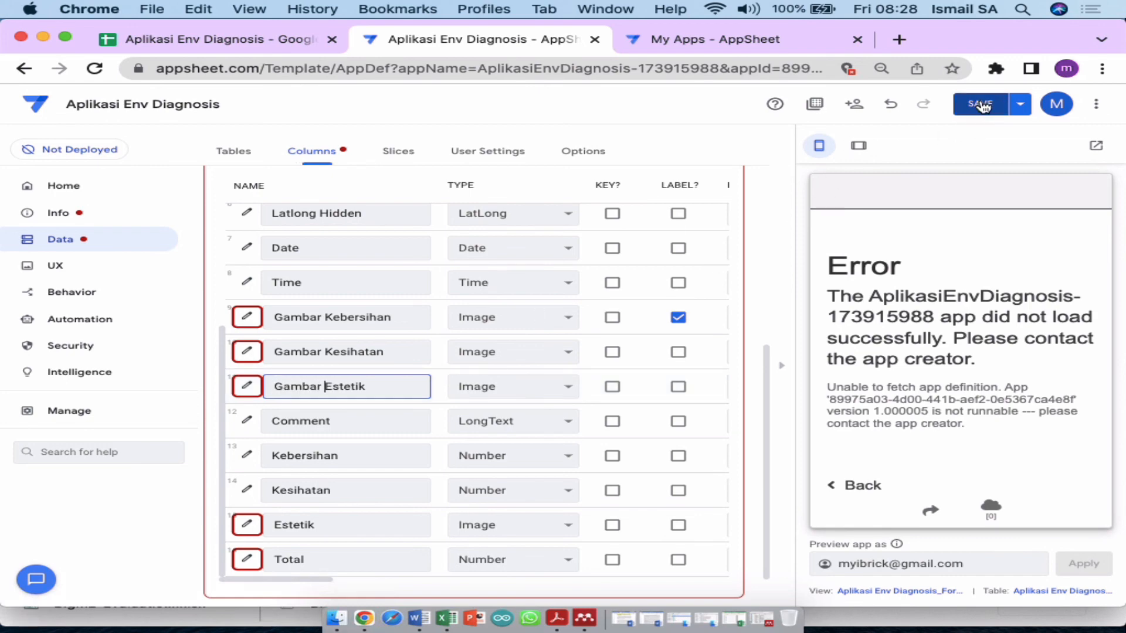
pyautogui.click(982, 105)
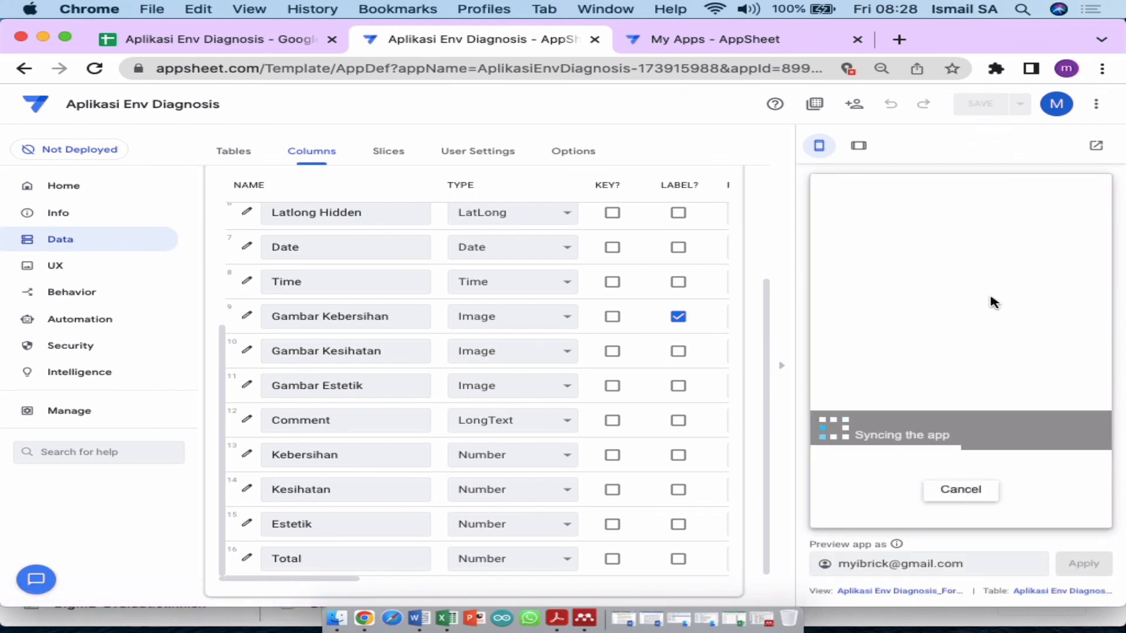
# Step: Fill in the Kebersihan, Kesihatan and Estetik ratings in the preview form and save the test record
pyautogui.scroll(-2, 978, 307)
pyautogui.scroll(-10, 977, 307)
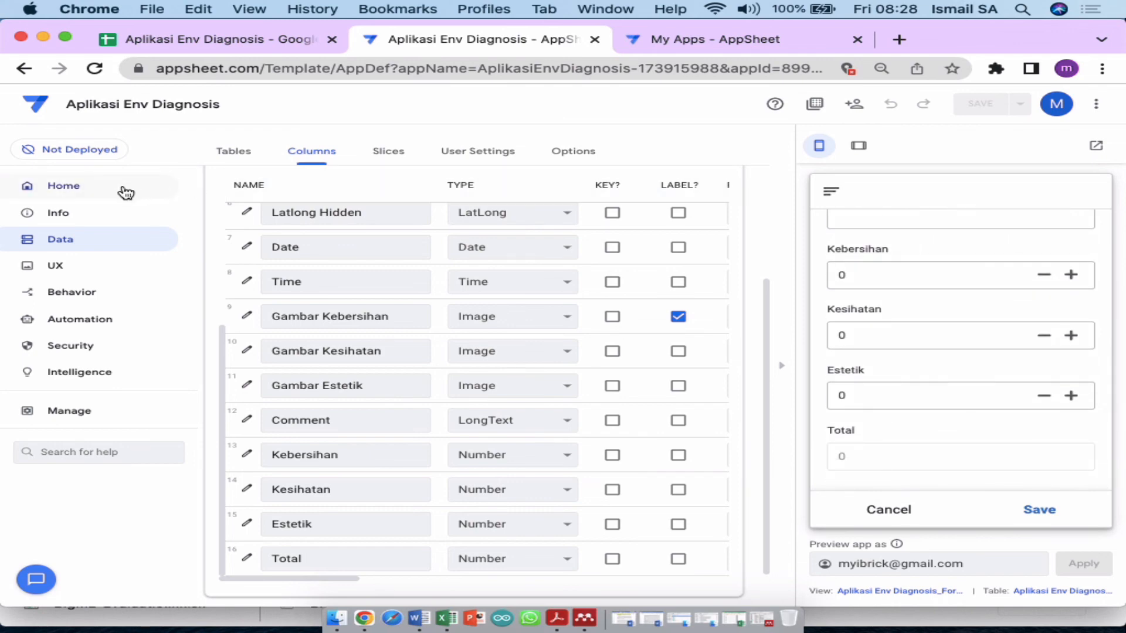
pyautogui.click(1067, 275)
pyautogui.click(1067, 274)
pyautogui.tripleClick(1071, 336)
pyautogui.click(1055, 514)
# Step: Check the new record in the Google Sheets tab, then return to the AppSheet editor
pyautogui.scroll(1, 1033, 321)
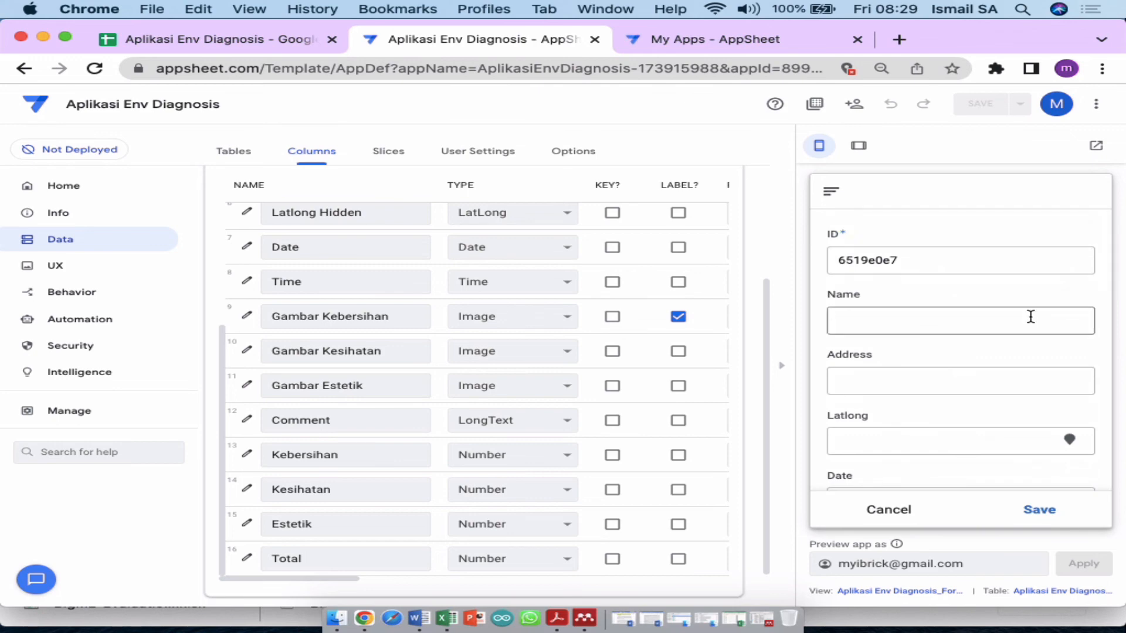
pyautogui.click(284, 51)
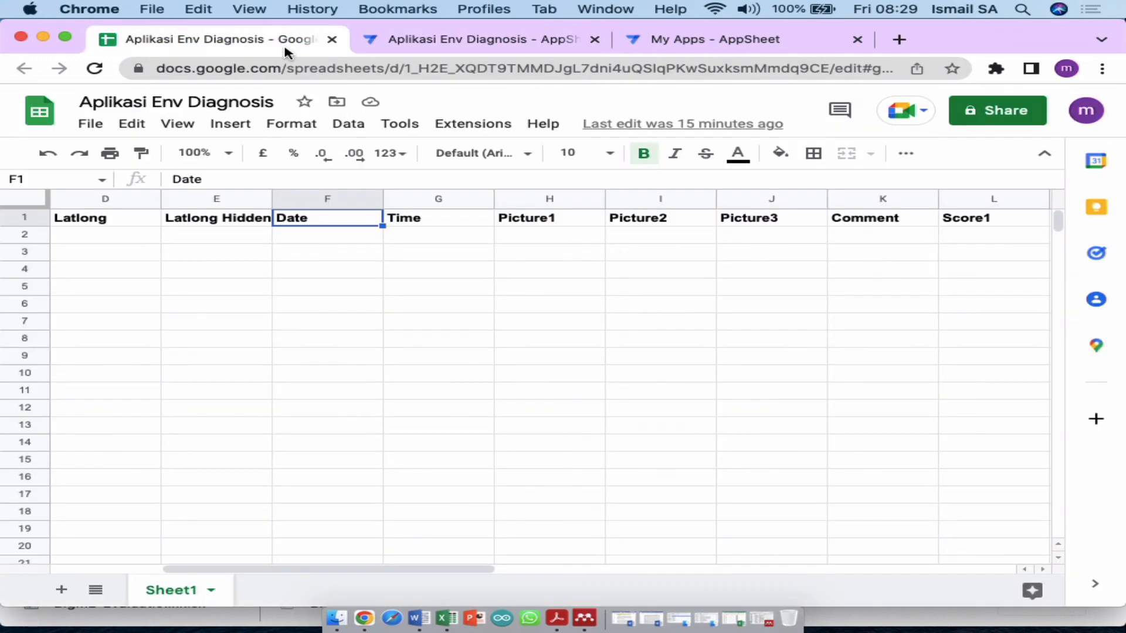
pyautogui.click(399, 45)
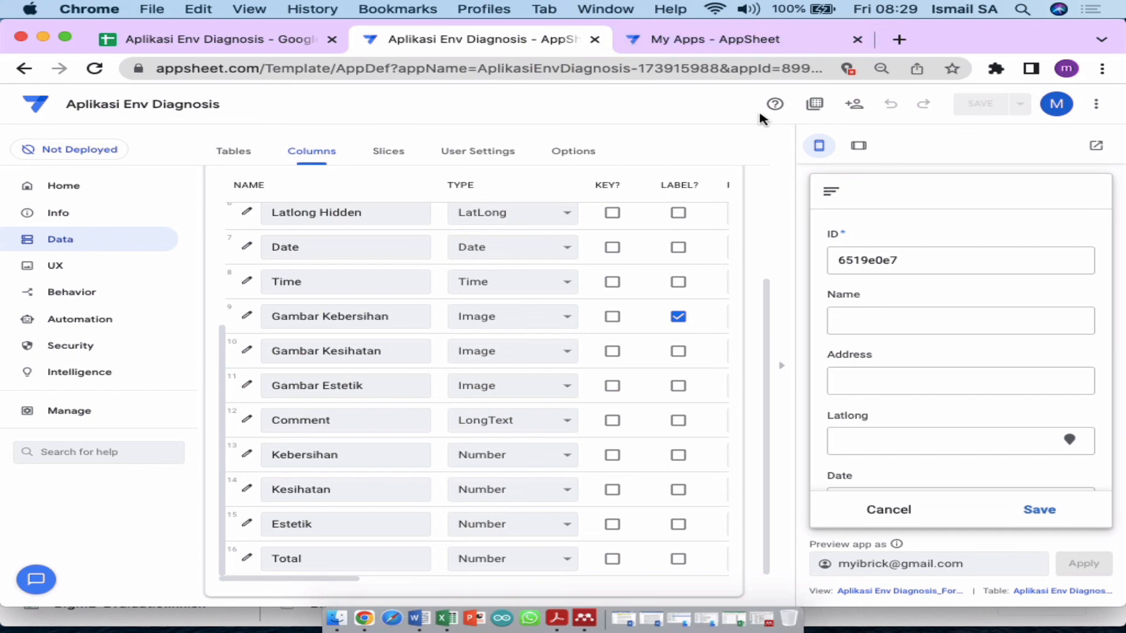
# Step: Invite the collaborator's e-mail address to use the app with the User role, passing the reCAPTCHA
pyautogui.click(854, 106)
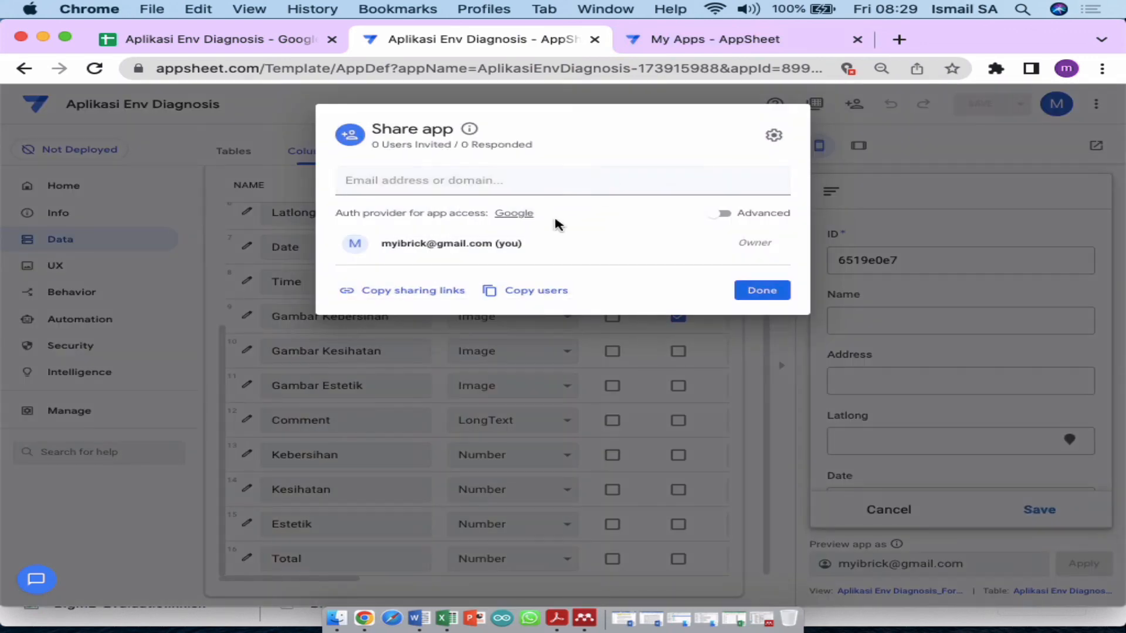
pyautogui.click(509, 183)
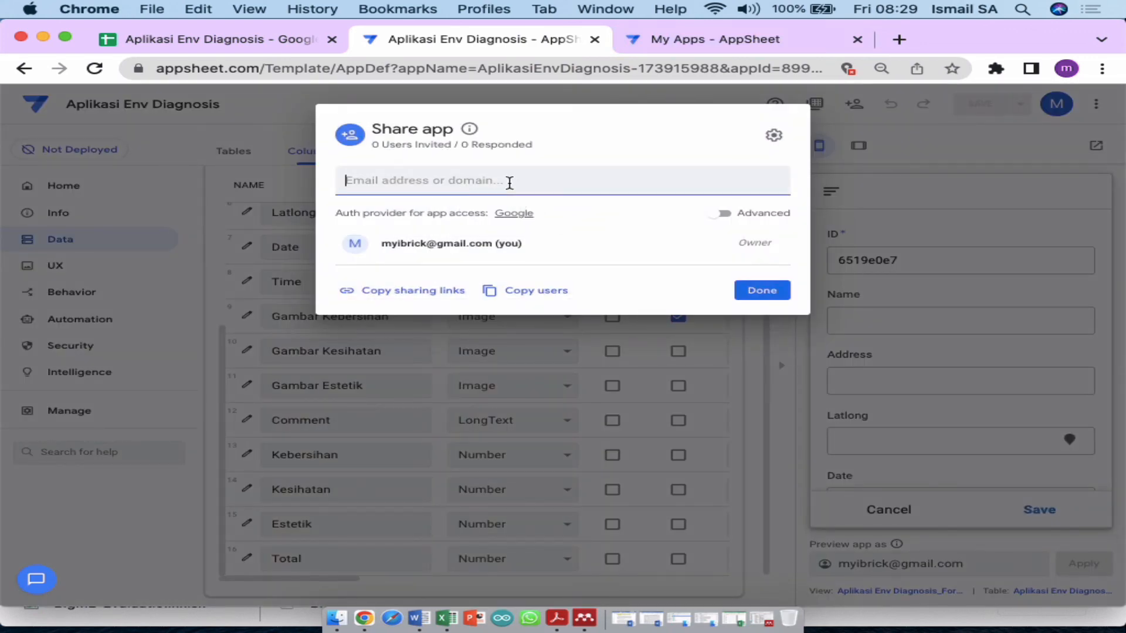
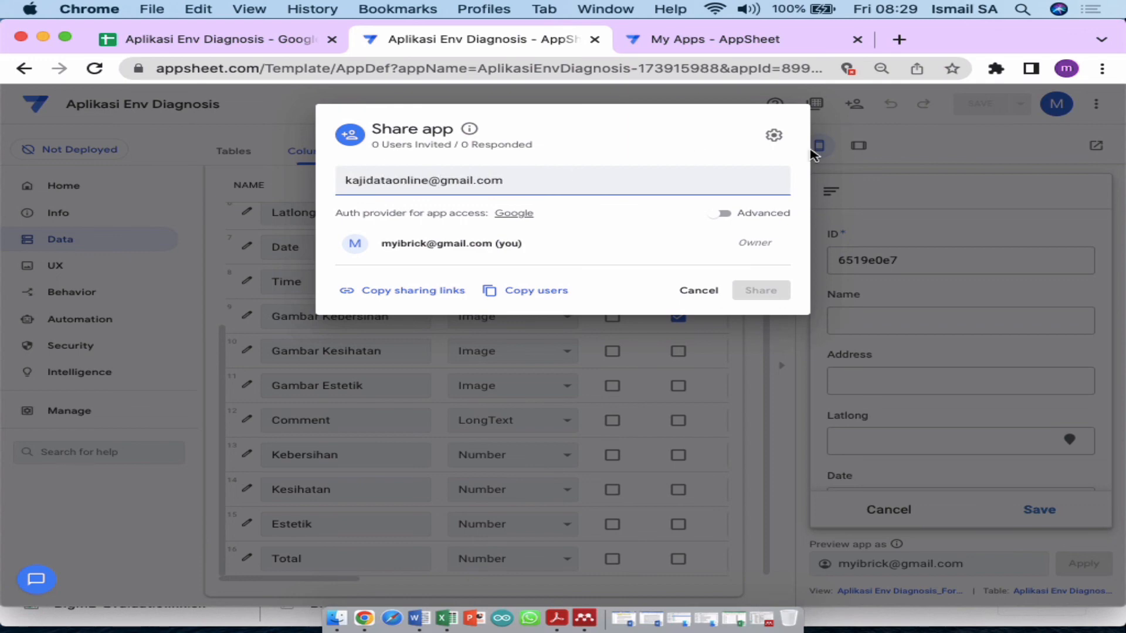
pyautogui.click(721, 215)
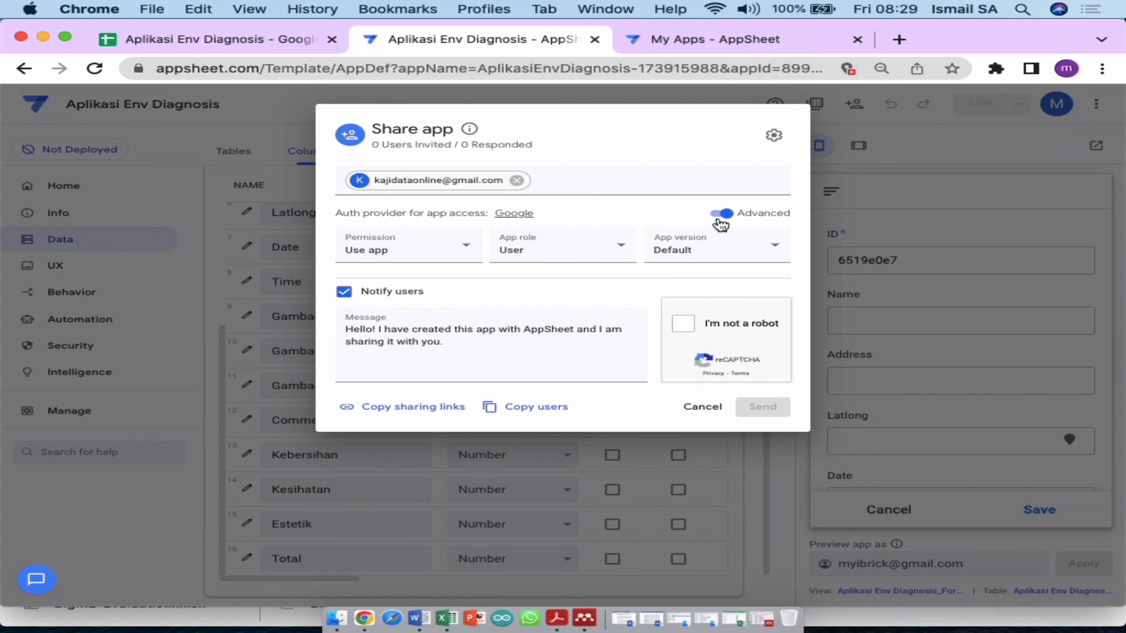
pyautogui.click(684, 324)
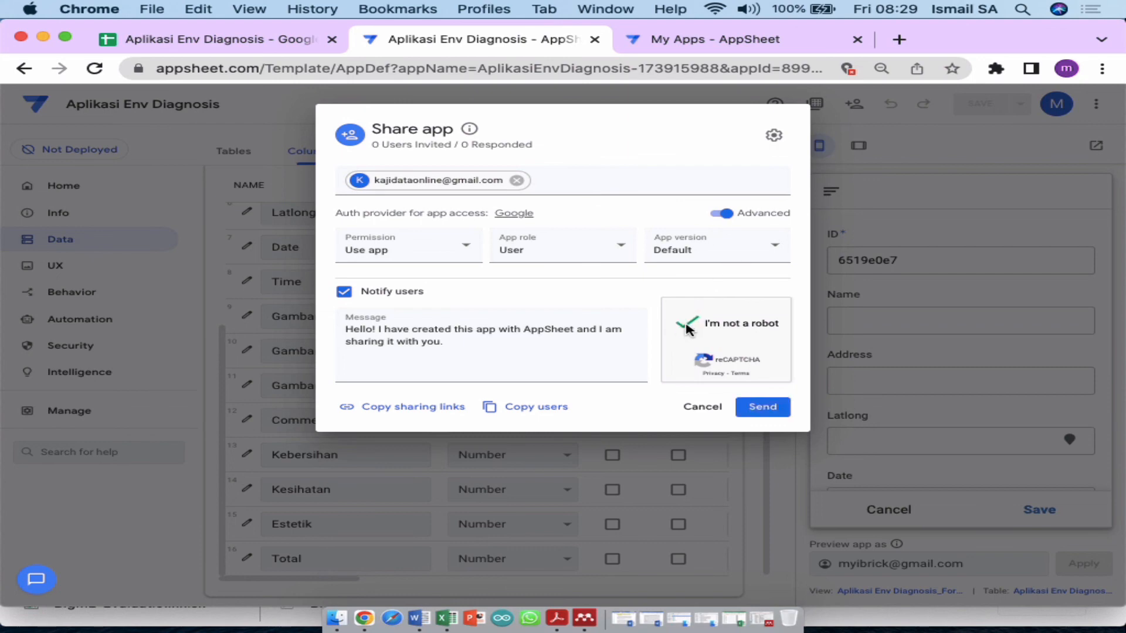
pyautogui.click(756, 408)
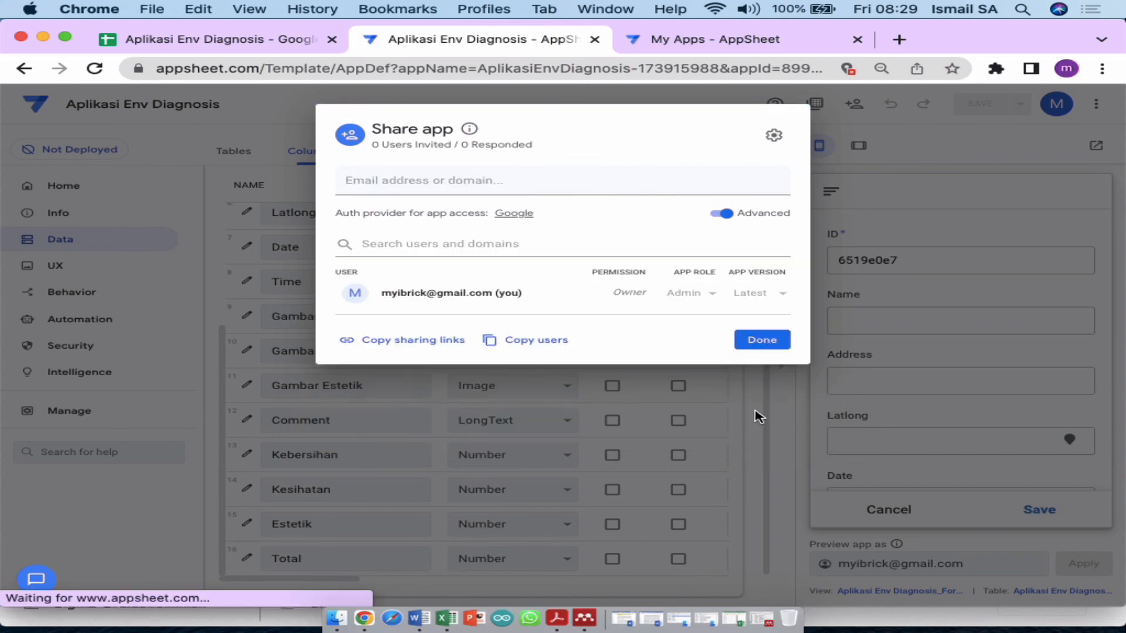